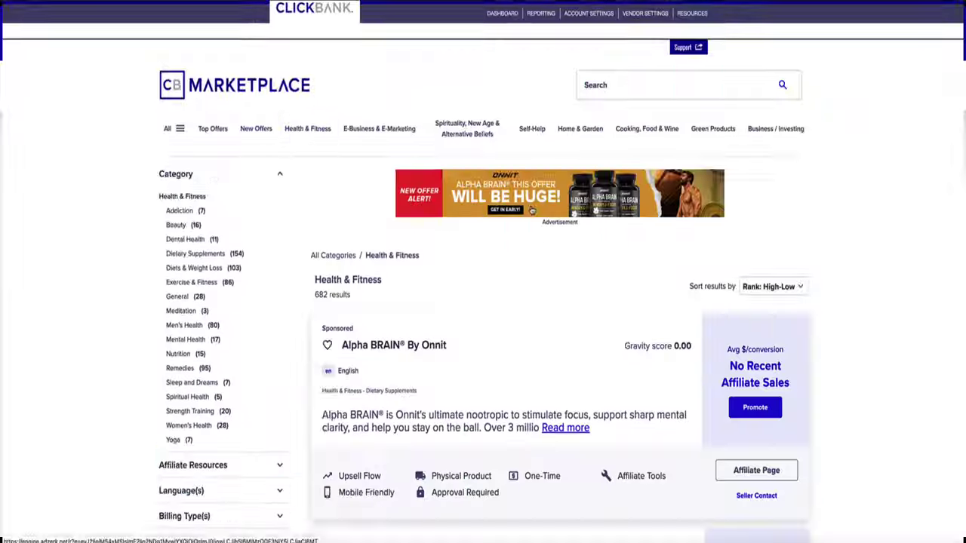
{"action": "scroll", "coordinate": [692, 155], "scroll_direction": "down", "scroll_amount": 10}
{"action": "scroll", "coordinate": [688, 155], "scroll_direction": "down", "scroll_amount": 6}
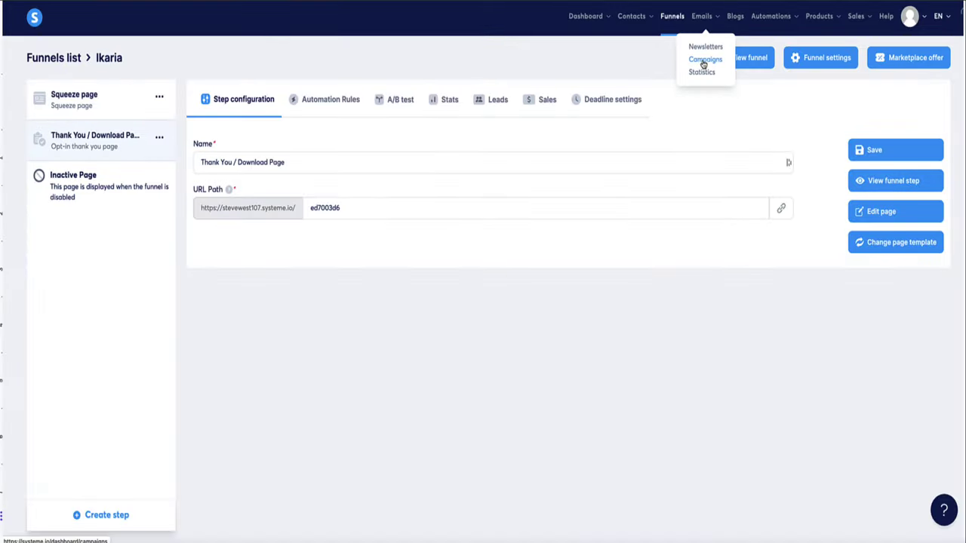
Create an email campaign named "New Campaign"
{"action": "left_click", "coordinate": [703, 64]}
{"action": "left_click", "coordinate": [922, 58]}
{"action": "type", "text": "New Campaign"}
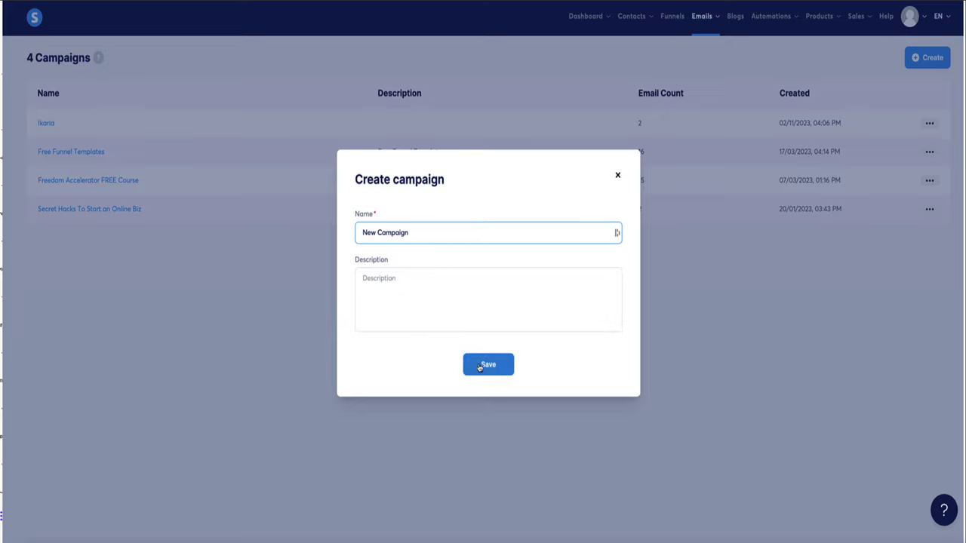
{"action": "left_click", "coordinate": [488, 364]}
Add an email with the subject "Welcome Email!" to the new campaign and begin its body with "Hello"
{"action": "left_click", "coordinate": [927, 57]}
{"action": "type", "text": "Welcome Email!"}
{"action": "left_click", "coordinate": [489, 388]}
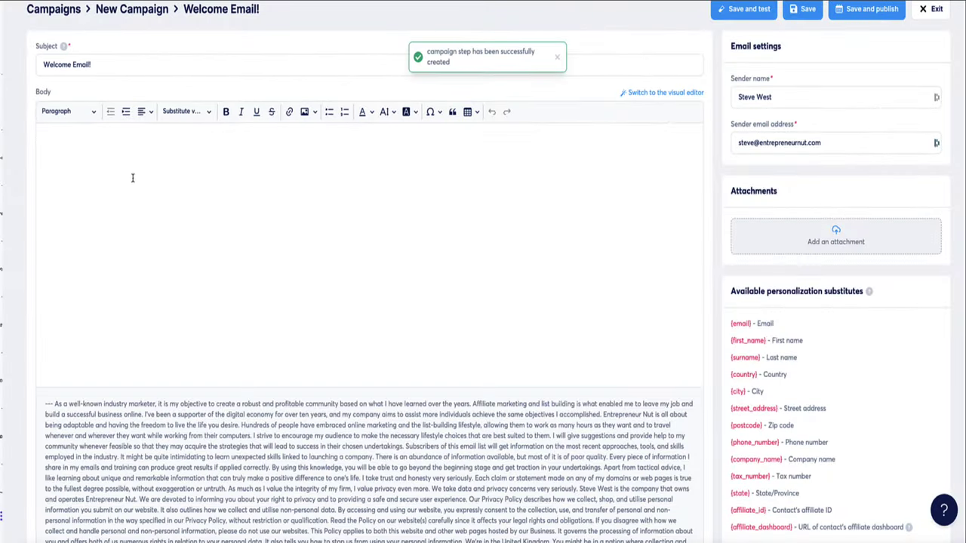
{"action": "left_click", "coordinate": [131, 177]}
{"action": "type", "text": "Hello"}
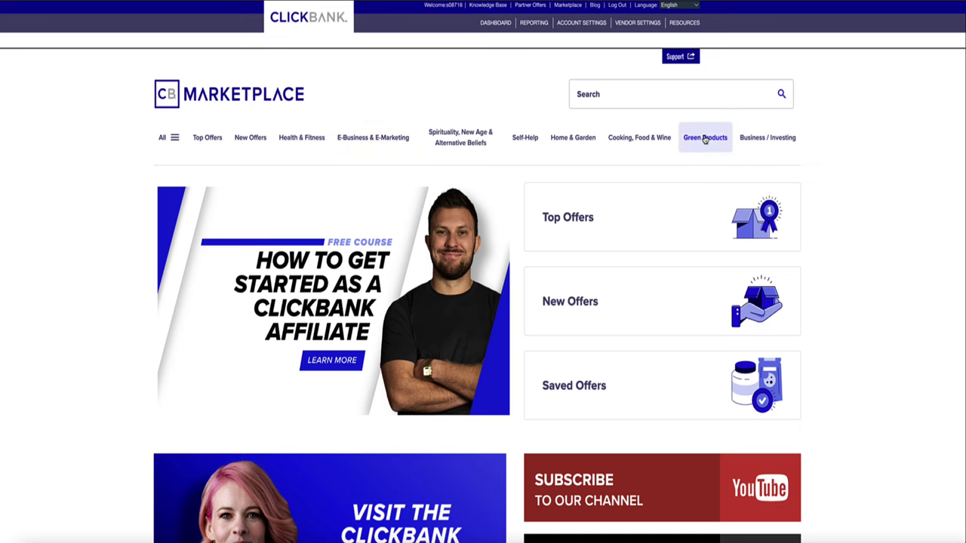
Browse the full list of ClickBank marketplace categories and open all Health & Fitness offers
{"action": "left_click", "coordinate": [159, 144]}
{"action": "mouse_move", "coordinate": [81, 107]}
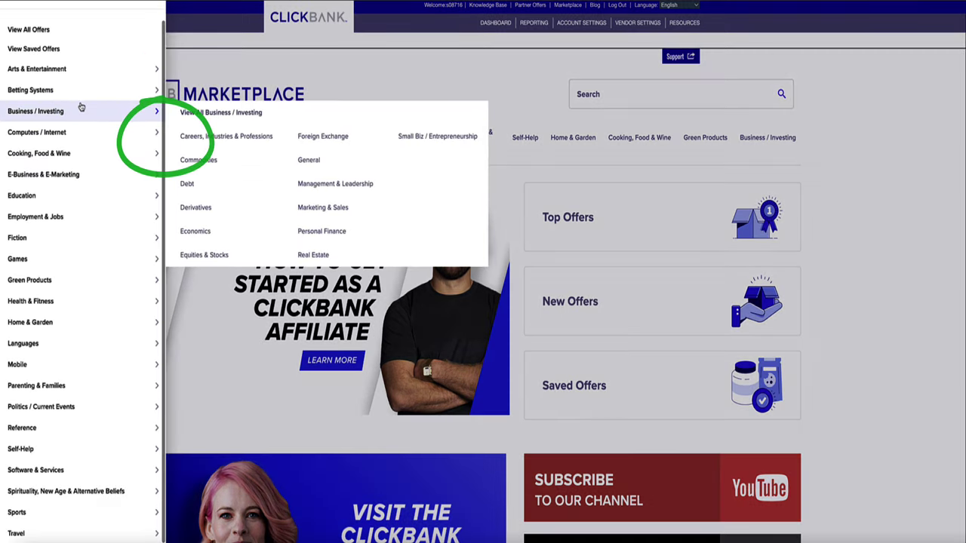
{"action": "mouse_move", "coordinate": [54, 239]}
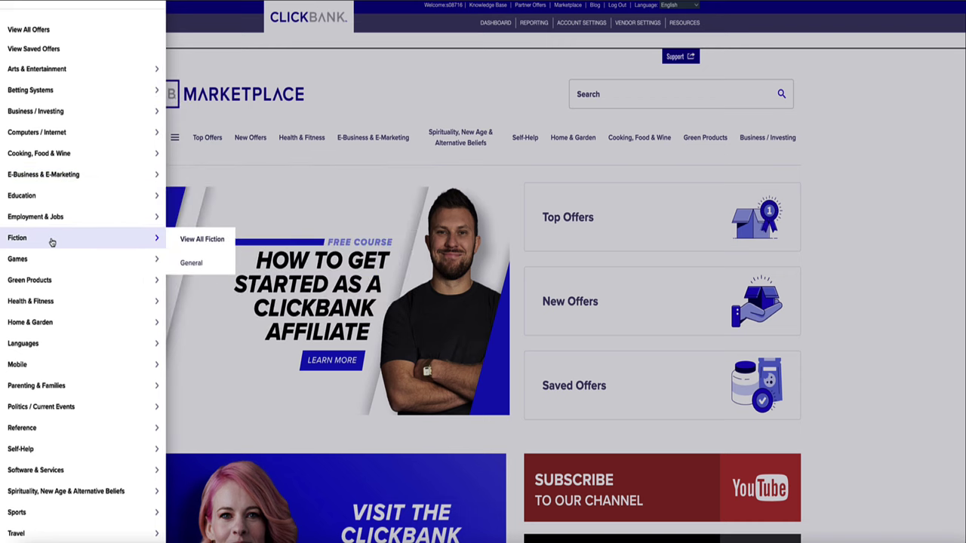
{"action": "mouse_move", "coordinate": [50, 264]}
{"action": "mouse_move", "coordinate": [47, 300]}
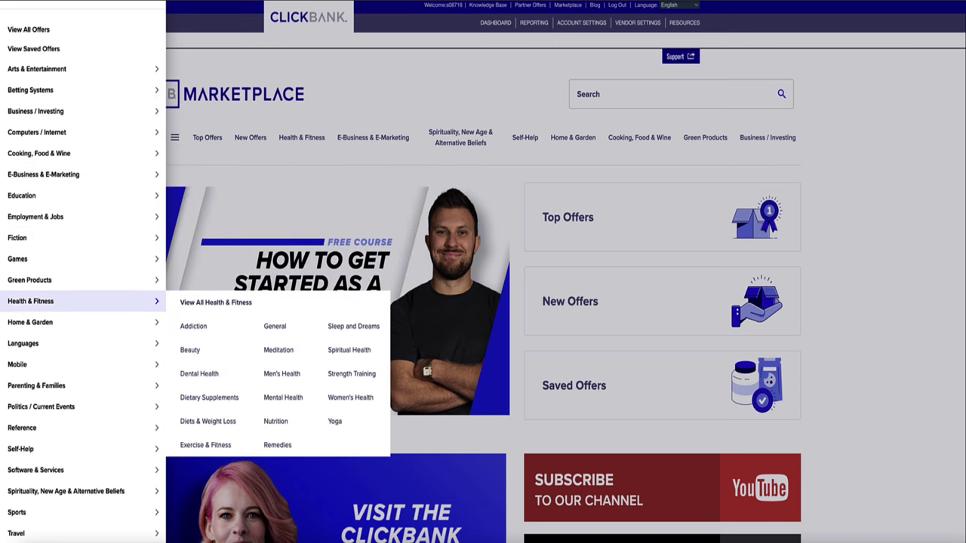
{"action": "left_click", "coordinate": [74, 308]}
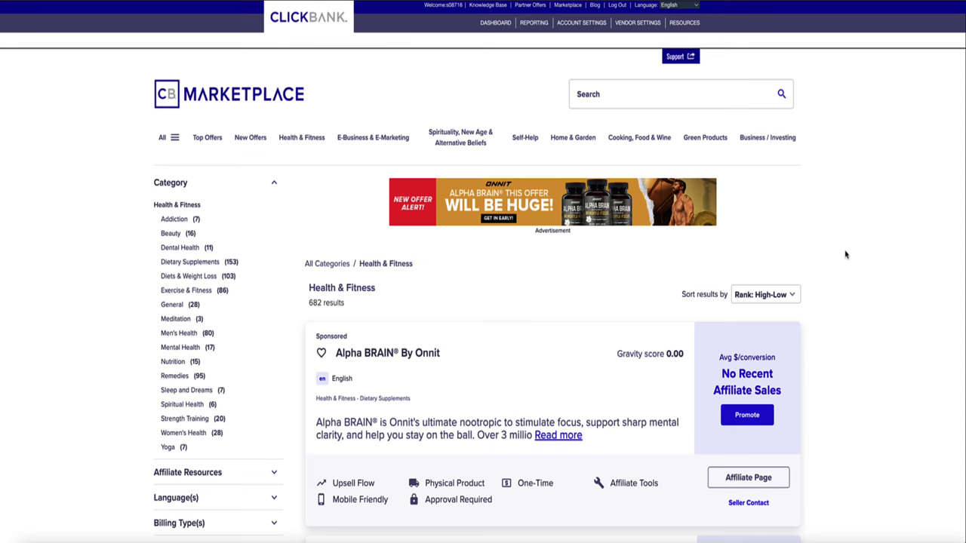
Sort the Health & Fitness offers by Gravity: High-Low
{"action": "left_click", "coordinate": [794, 296]}
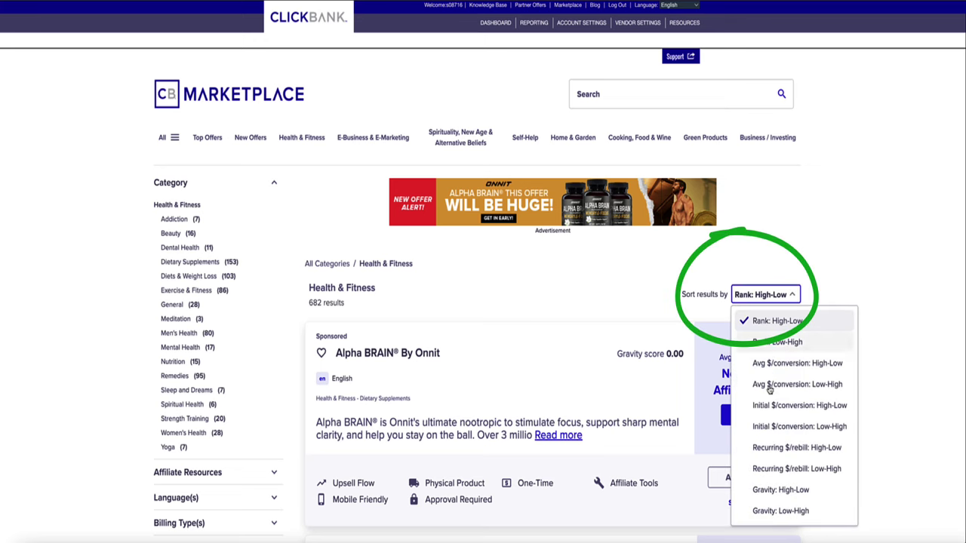
{"action": "left_click", "coordinate": [765, 491]}
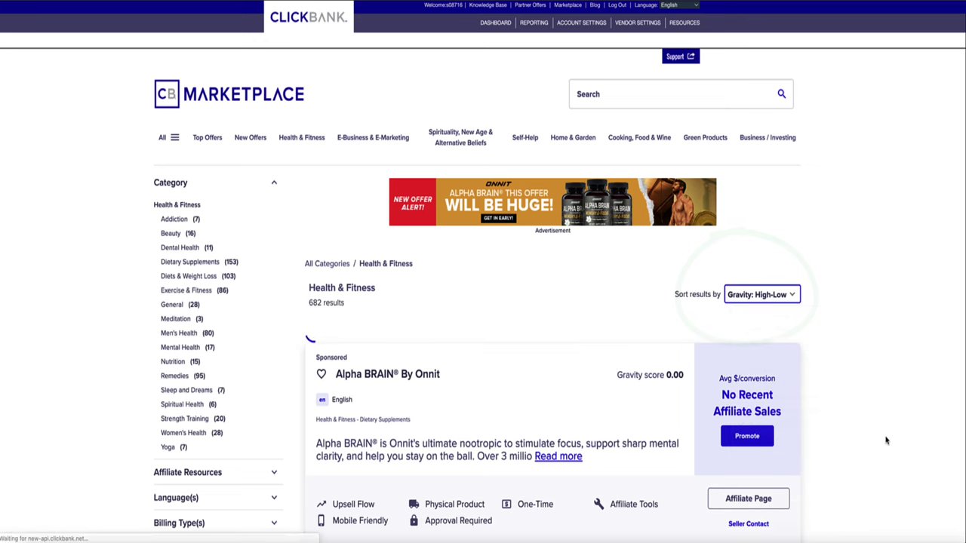
{"action": "scroll", "coordinate": [851, 354], "scroll_direction": "down", "scroll_amount": 1}
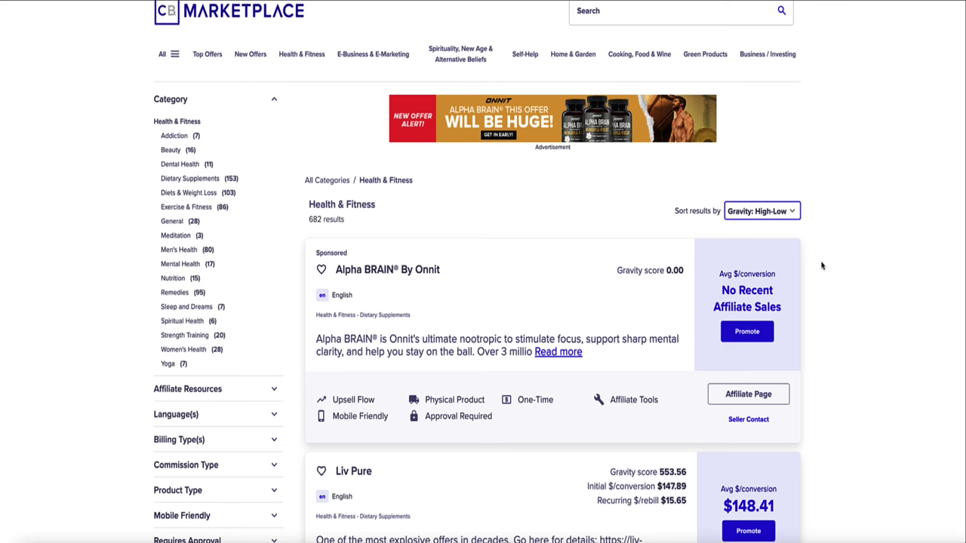
Examine the Liv Pure offer's gravity score, average earnings per conversion and recurring rebill amount
{"action": "mouse_move", "coordinate": [663, 280]}
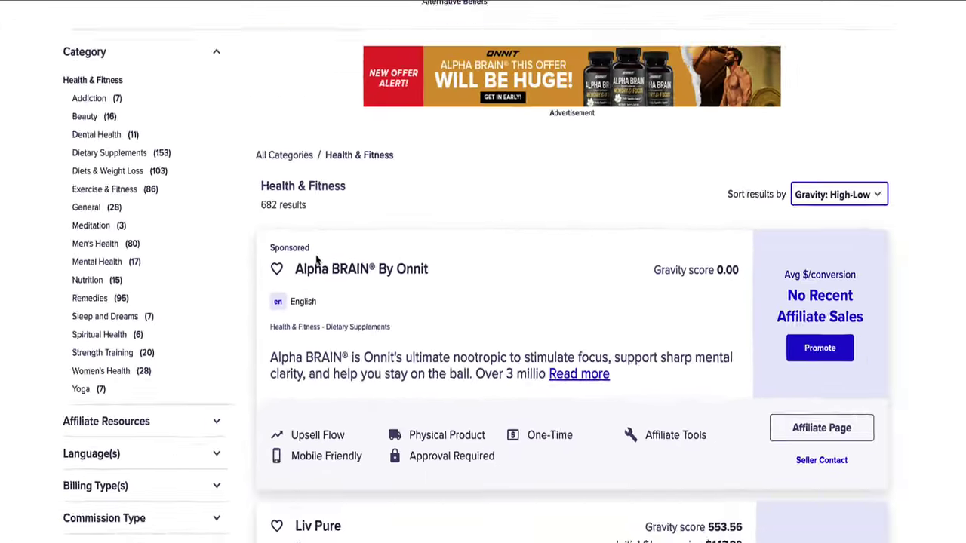
{"action": "scroll", "coordinate": [857, 300], "scroll_direction": "down", "scroll_amount": 2}
{"action": "scroll", "coordinate": [856, 301], "scroll_direction": "down", "scroll_amount": 1}
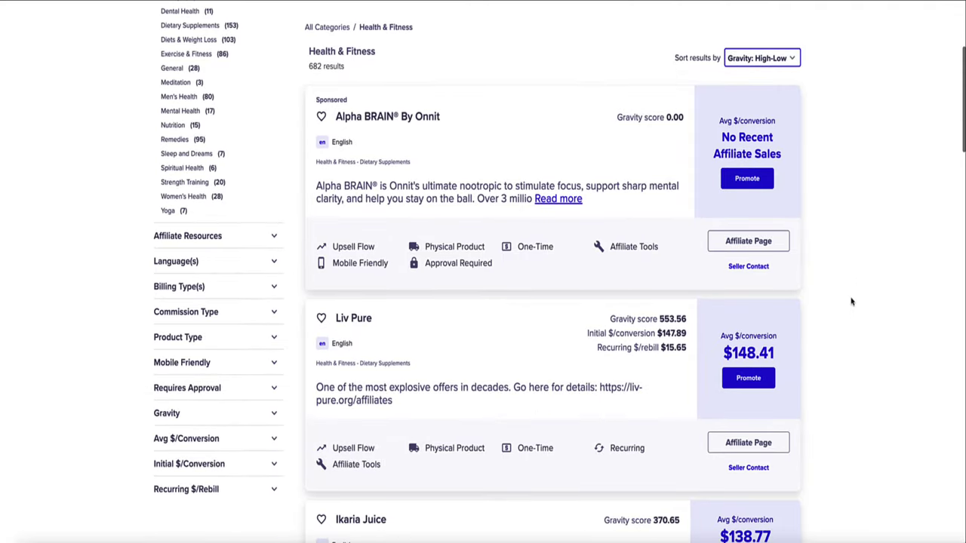
{"action": "mouse_move", "coordinate": [684, 319]}
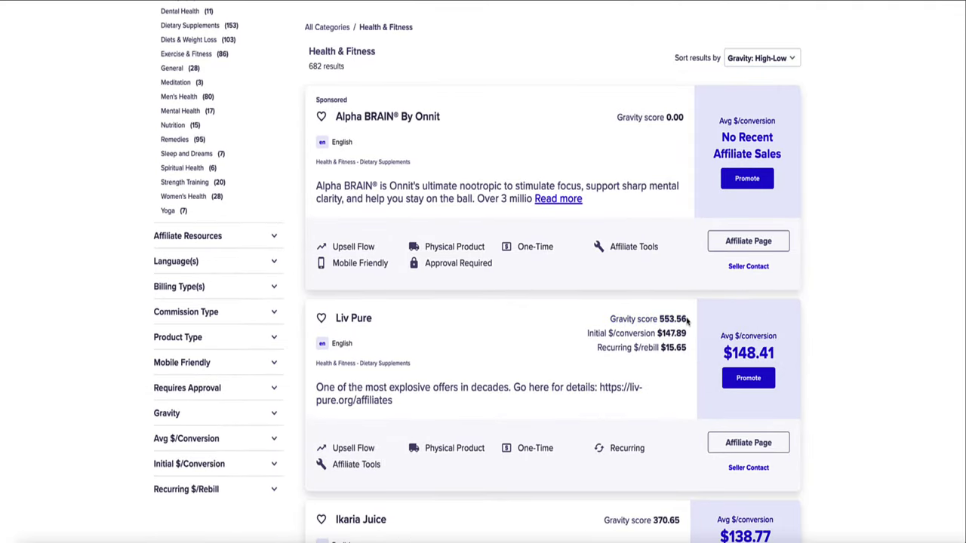
{"action": "left_click_drag", "start_coordinate": [686, 319], "coordinate": [610, 319]}
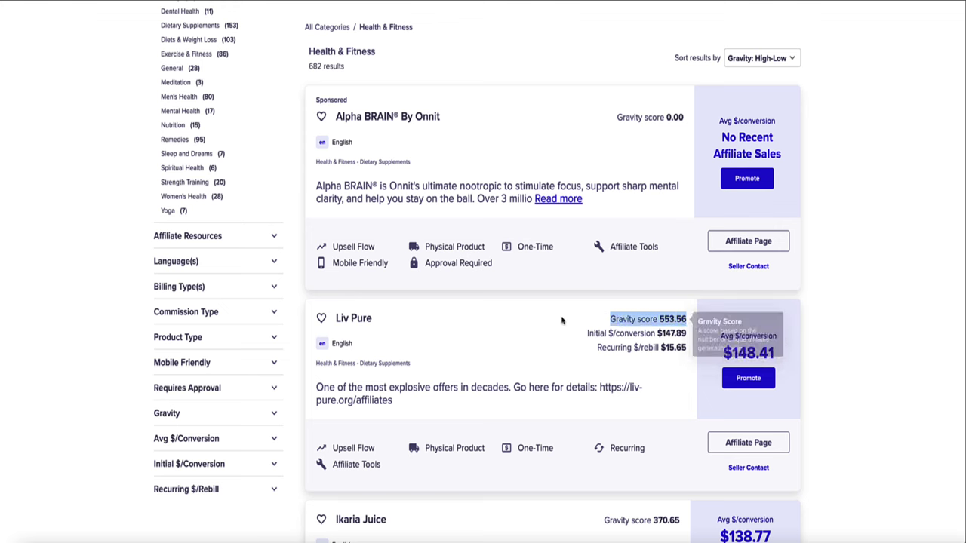
{"action": "left_click", "coordinate": [535, 321]}
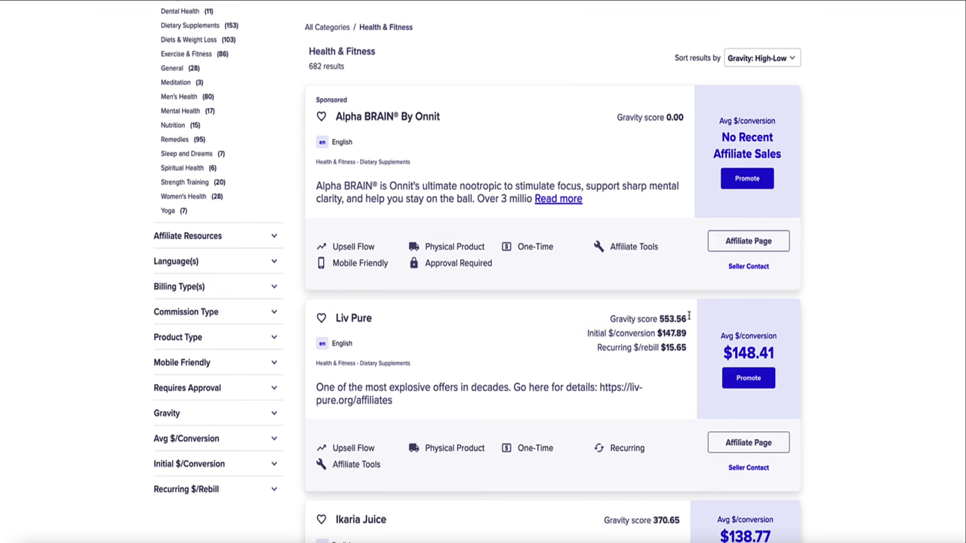
{"action": "mouse_move", "coordinate": [728, 355]}
{"action": "left_click_drag", "start_coordinate": [568, 353], "coordinate": [687, 349]}
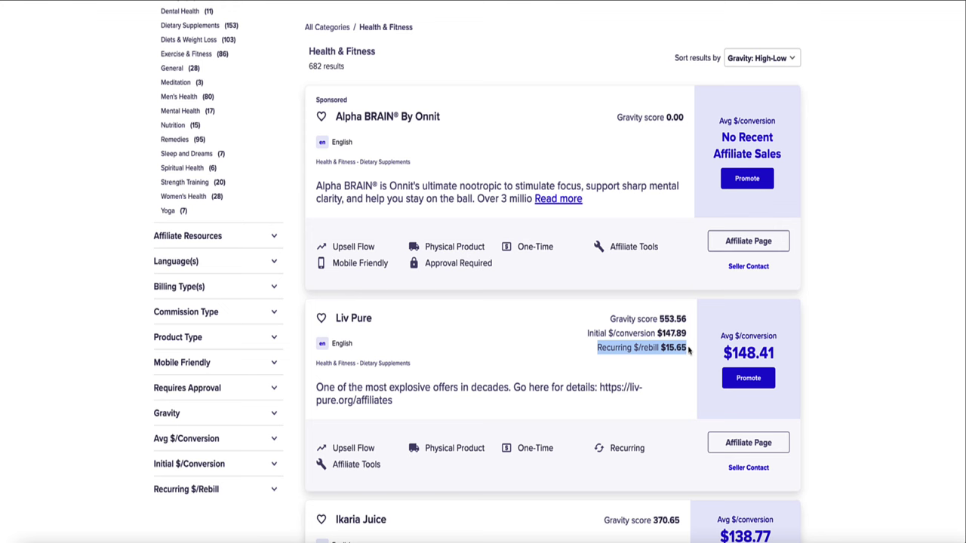
{"action": "left_click", "coordinate": [466, 340]}
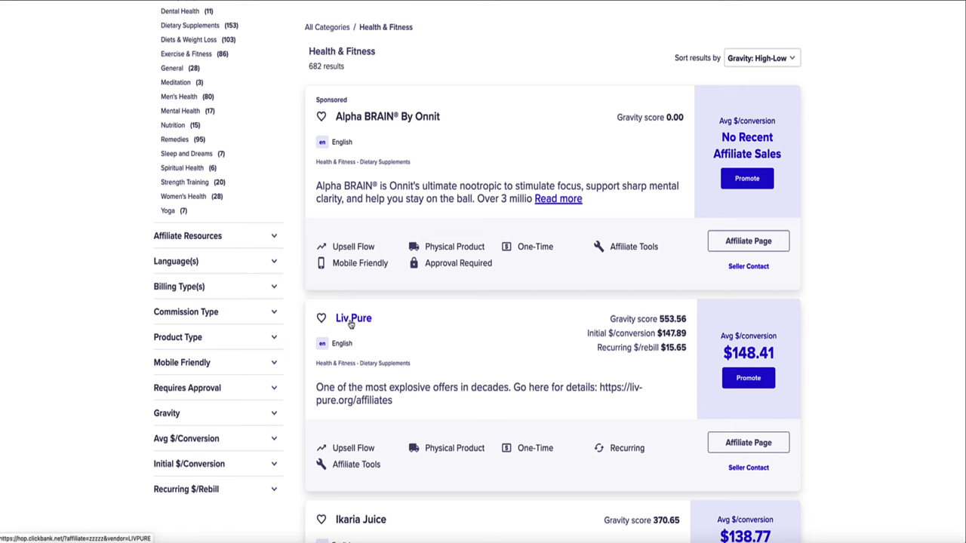
Open the Liv Pure sales page and review its bottle packages and prices
{"action": "left_click", "coordinate": [351, 320]}
{"action": "scroll", "coordinate": [801, 113], "scroll_direction": "down", "scroll_amount": 4}
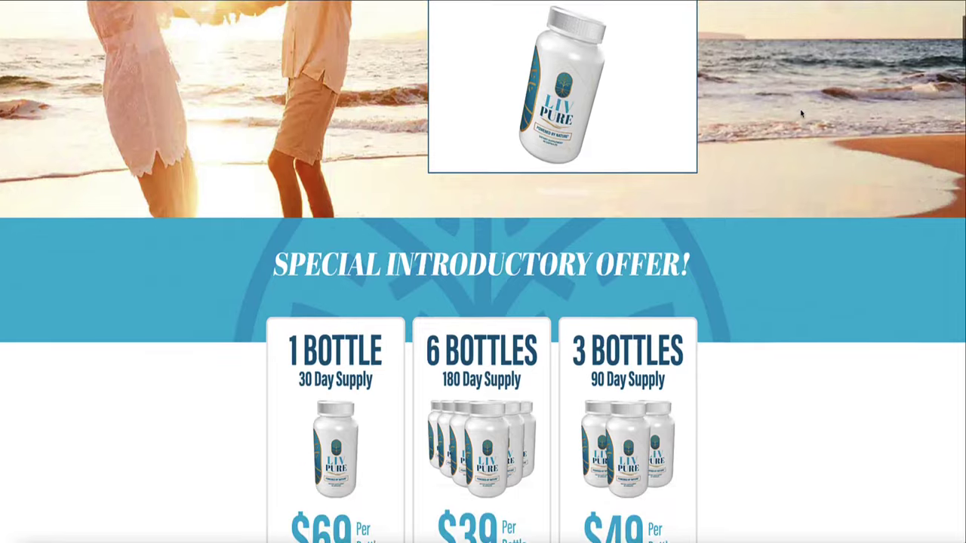
{"action": "scroll", "coordinate": [802, 113], "scroll_direction": "down", "scroll_amount": 3}
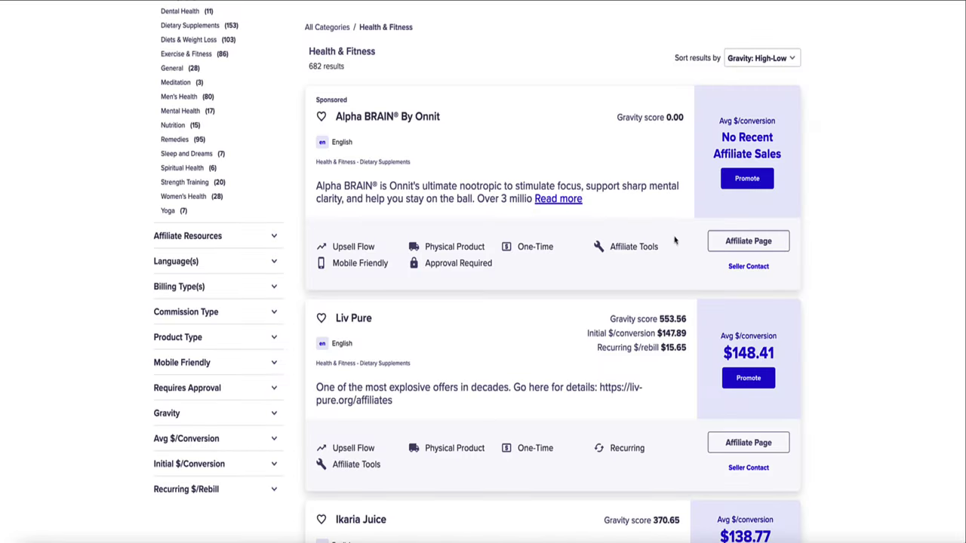
Return to the offer list and check Liv Pure's recurring rebill amount against its average earnings per conversion
{"action": "left_click_drag", "start_coordinate": [692, 349], "coordinate": [663, 349]}
{"action": "left_click", "coordinate": [826, 343]}
{"action": "left_click_drag", "start_coordinate": [782, 351], "coordinate": [709, 353]}
Look through the remaining Health & Fitness offers on the first results page, comparing gravity scores and payouts
{"action": "scroll", "coordinate": [582, 207], "scroll_direction": "down", "scroll_amount": 10}
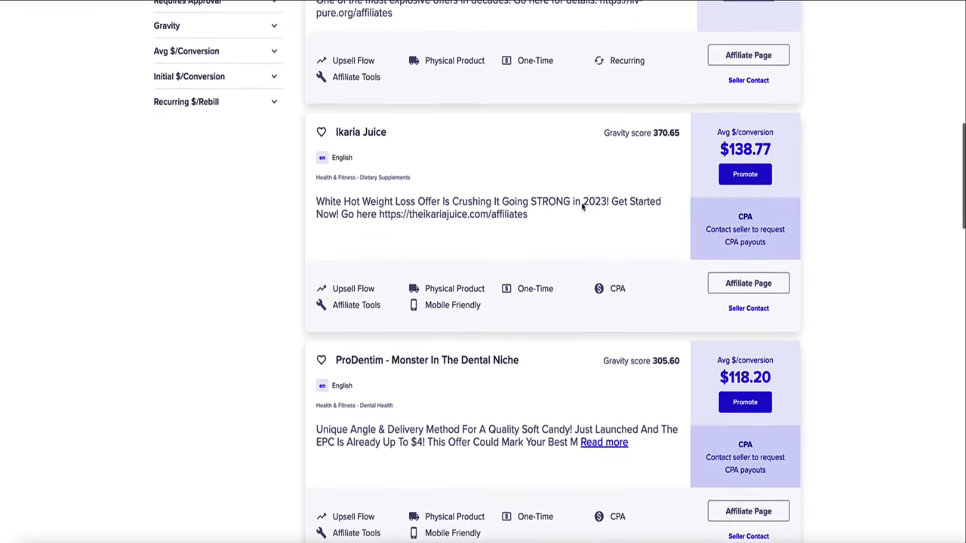
{"action": "scroll", "coordinate": [582, 207], "scroll_direction": "down", "scroll_amount": 10}
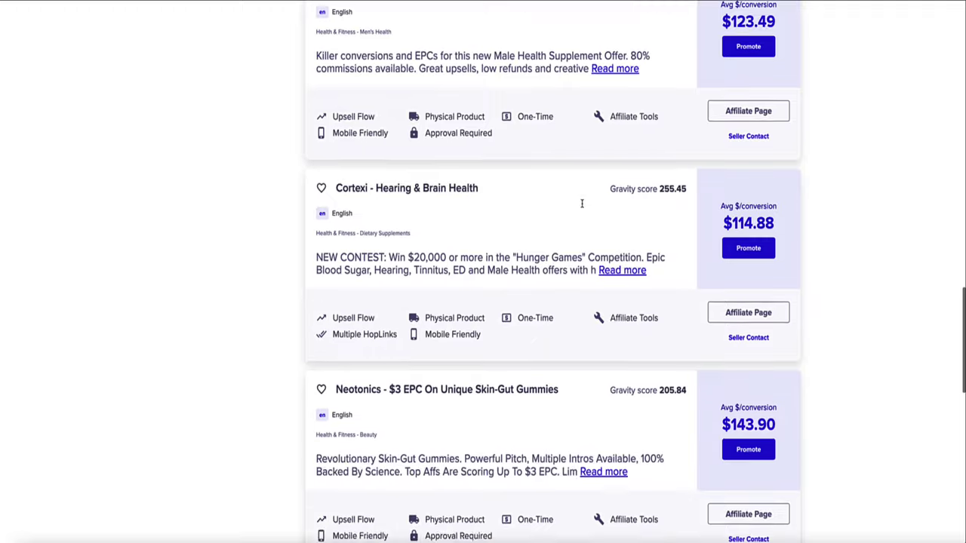
{"action": "scroll", "coordinate": [582, 207], "scroll_direction": "down", "scroll_amount": 6}
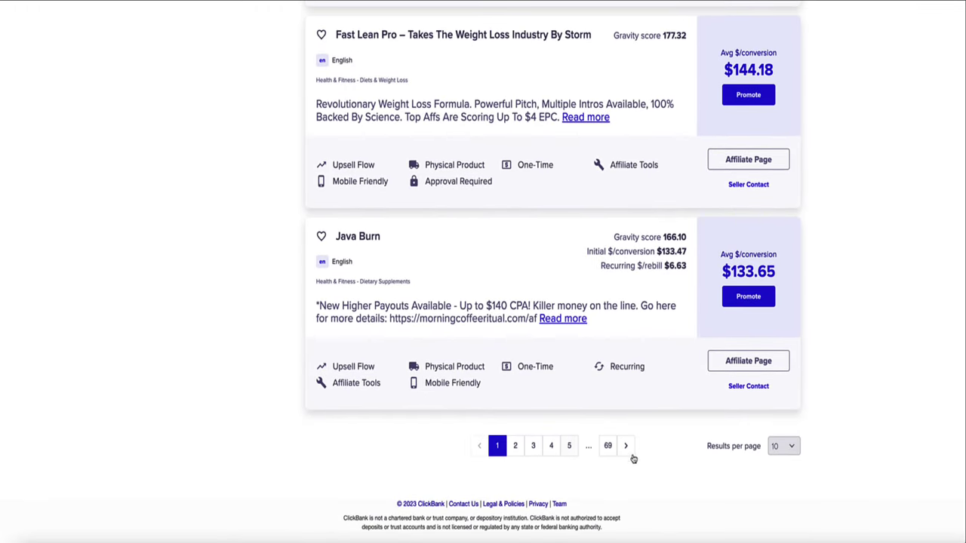
{"action": "scroll", "coordinate": [341, 369], "scroll_direction": "up", "scroll_amount": 15}
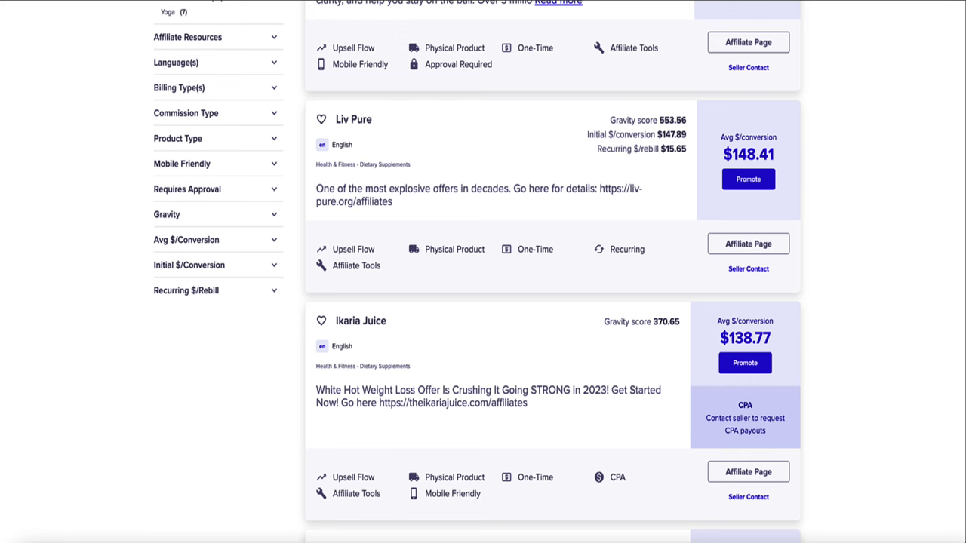
Check Ikaria Juice's average earnings per conversion and view its sales page
{"action": "left_click_drag", "start_coordinate": [783, 342], "coordinate": [714, 349]}
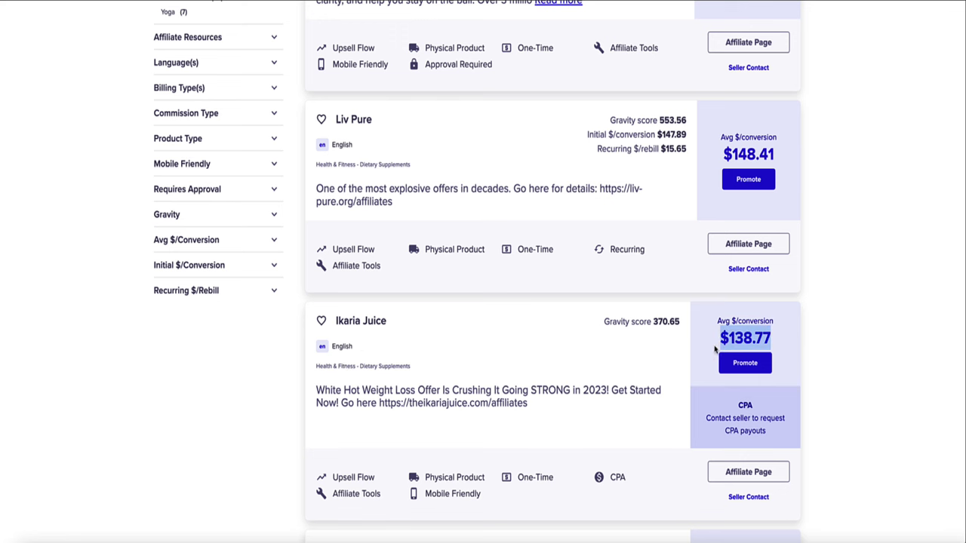
{"action": "left_click", "coordinate": [566, 359]}
{"action": "left_click", "coordinate": [359, 329]}
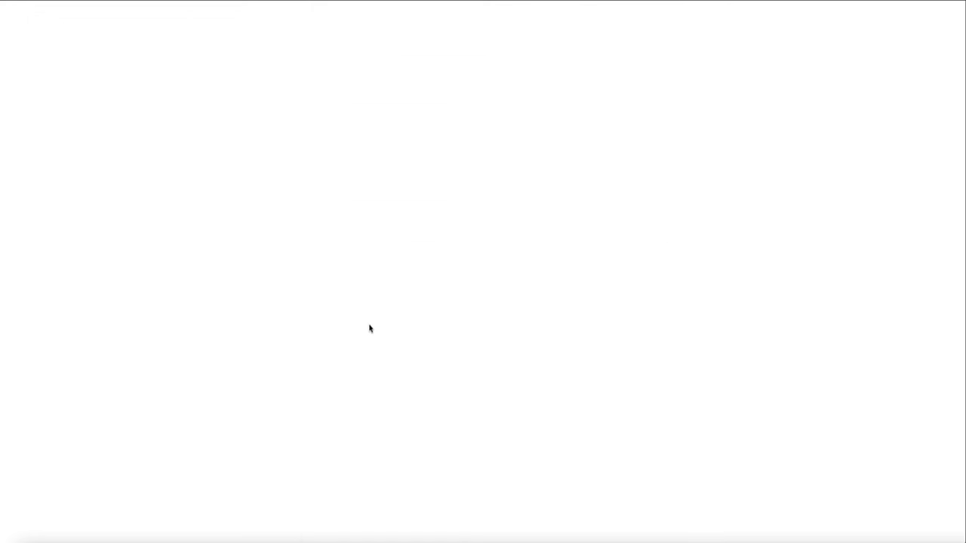
{"action": "scroll", "coordinate": [568, 238], "scroll_direction": "down", "scroll_amount": 4}
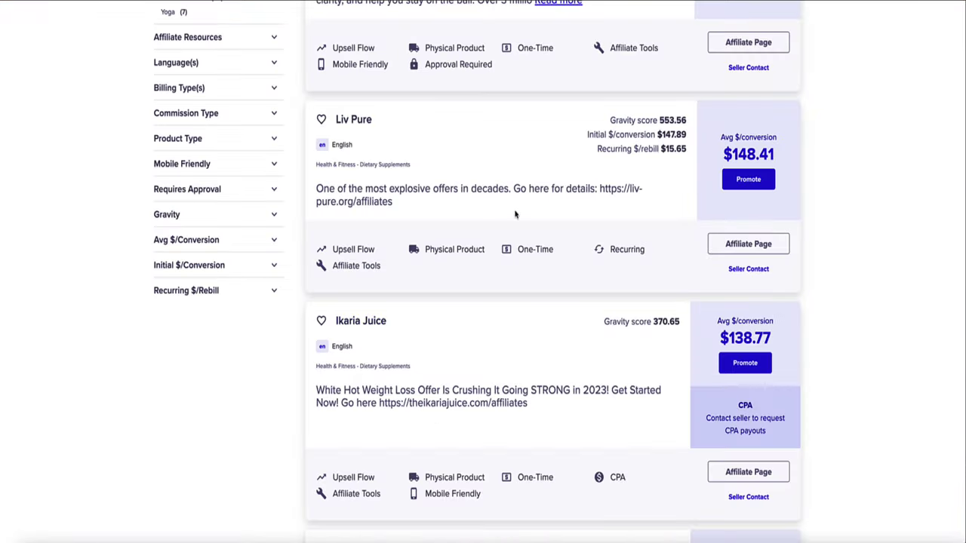
Open the Ikaria Juice affiliate page and review its sales video, market and refund information
{"action": "scroll", "coordinate": [476, 302], "scroll_direction": "down", "scroll_amount": 2}
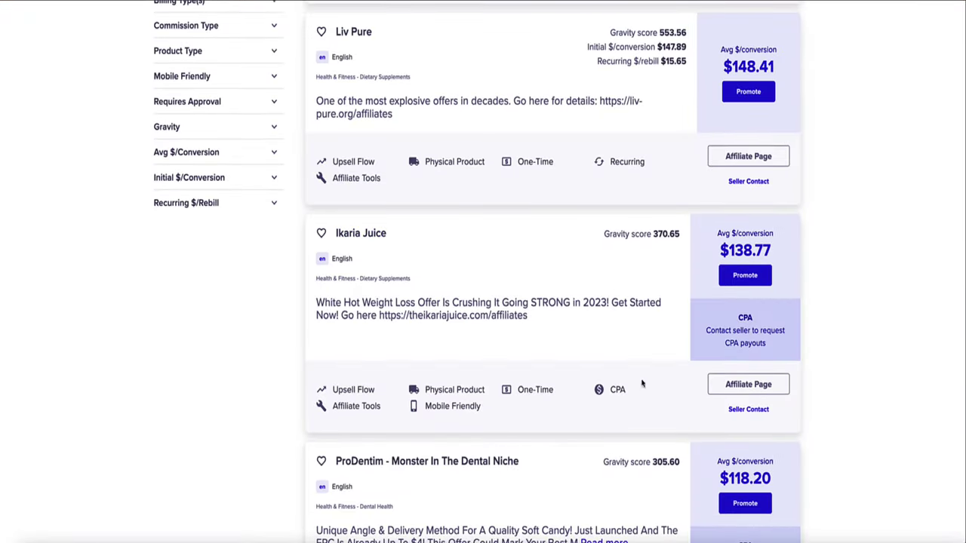
{"action": "left_click", "coordinate": [761, 387]}
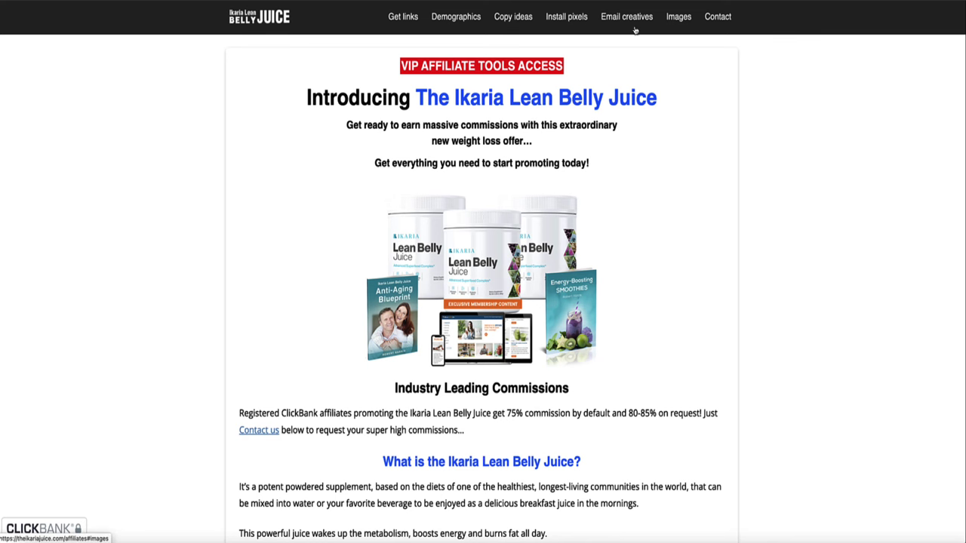
{"action": "scroll", "coordinate": [657, 99], "scroll_direction": "down", "scroll_amount": 10}
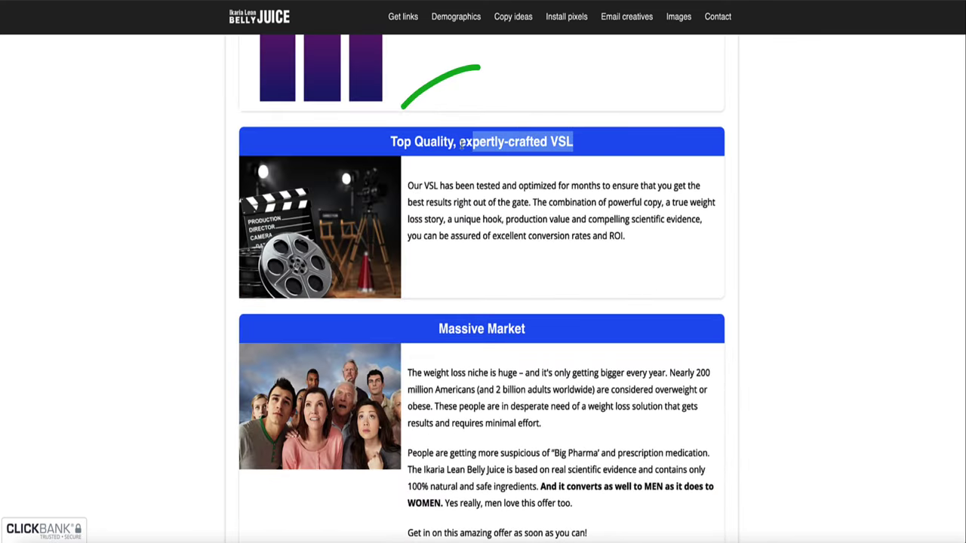
{"action": "left_click_drag", "start_coordinate": [577, 144], "coordinate": [551, 143]}
{"action": "left_click", "coordinate": [551, 143]}
{"action": "scroll", "coordinate": [179, 178], "scroll_direction": "down", "scroll_amount": 8}
{"action": "scroll", "coordinate": [179, 179], "scroll_direction": "up", "scroll_amount": 2}
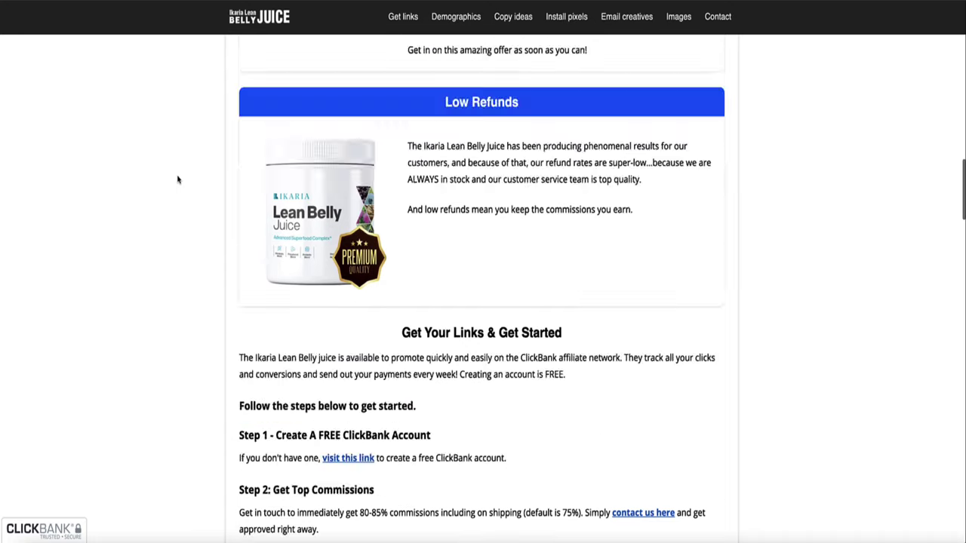
Review the copy ideas and campaign images provided on the Ikaria Juice affiliate page
{"action": "scroll", "coordinate": [168, 185], "scroll_direction": "down", "scroll_amount": 15}
{"action": "scroll", "coordinate": [235, 242], "scroll_direction": "down", "scroll_amount": 2}
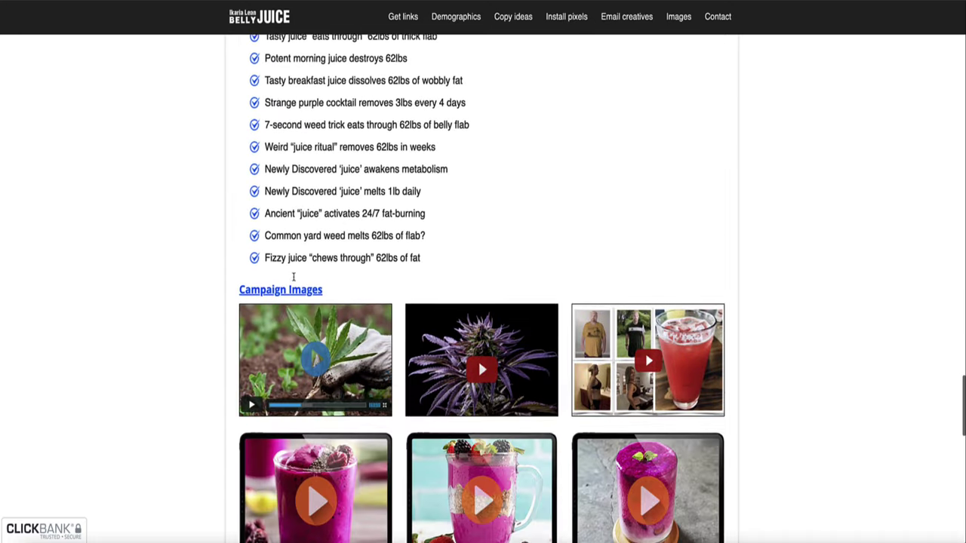
{"action": "scroll", "coordinate": [294, 277], "scroll_direction": "down", "scroll_amount": 10}
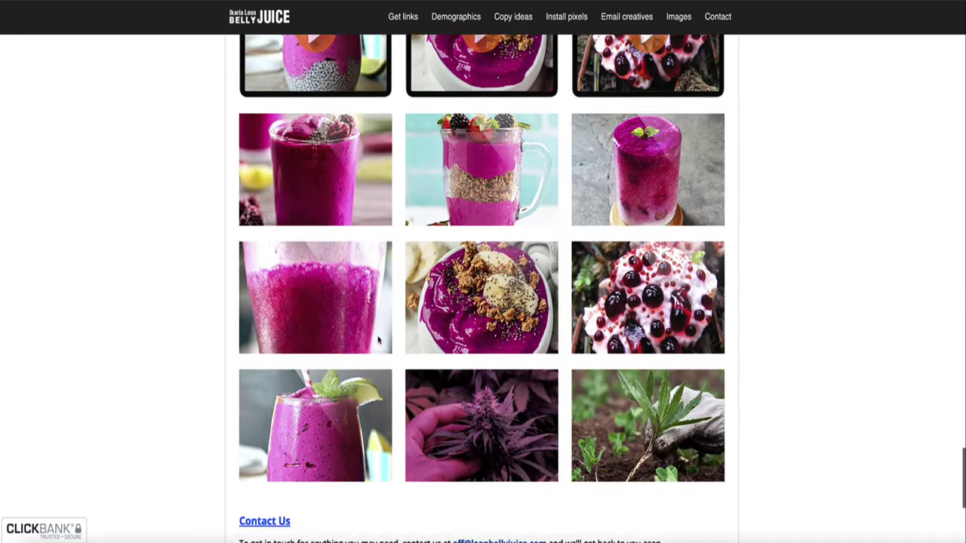
{"action": "scroll", "coordinate": [378, 338], "scroll_direction": "down", "scroll_amount": 3}
Locate the Get Your Email Swipes section on the Ikaria Juice affiliate page
{"action": "scroll", "coordinate": [377, 338], "scroll_direction": "up", "scroll_amount": 20}
{"action": "scroll", "coordinate": [261, 300], "scroll_direction": "down", "scroll_amount": 10}
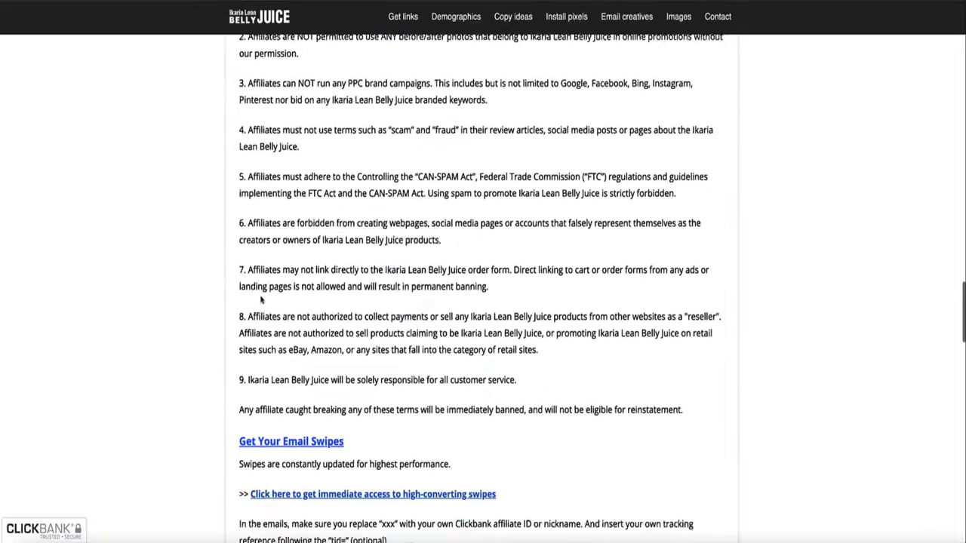
{"action": "scroll", "coordinate": [261, 299], "scroll_direction": "down", "scroll_amount": 4}
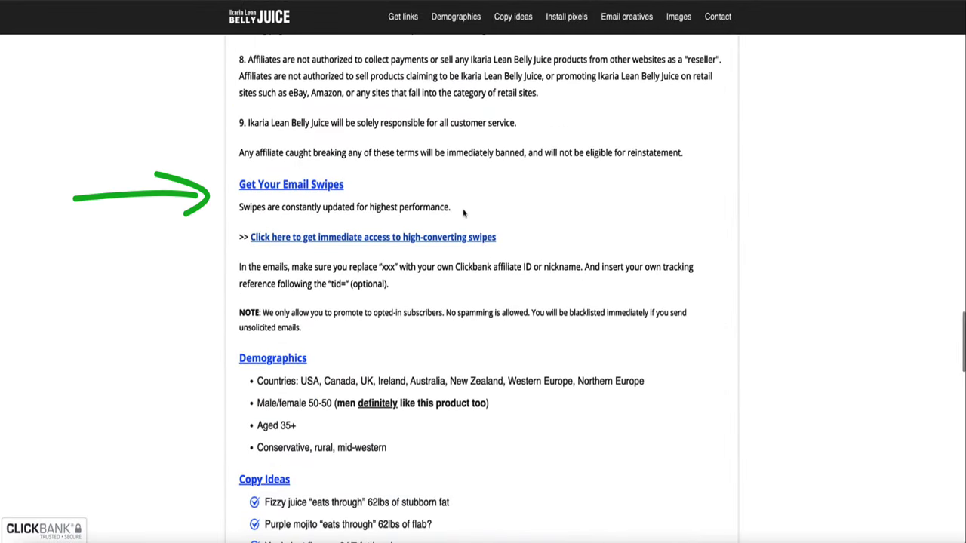
{"action": "left_click_drag", "start_coordinate": [463, 213], "coordinate": [214, 204]}
{"action": "left_click", "coordinate": [212, 193]}
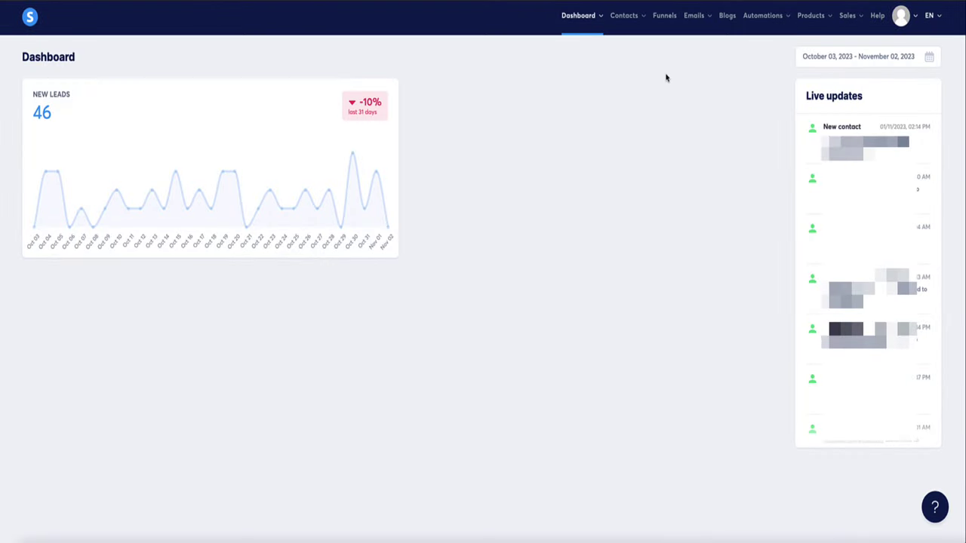
In systeme.io, create a funnel named Ikaria with the Build an audience goal and Pound Sterling as its currency
{"action": "left_click", "coordinate": [663, 21]}
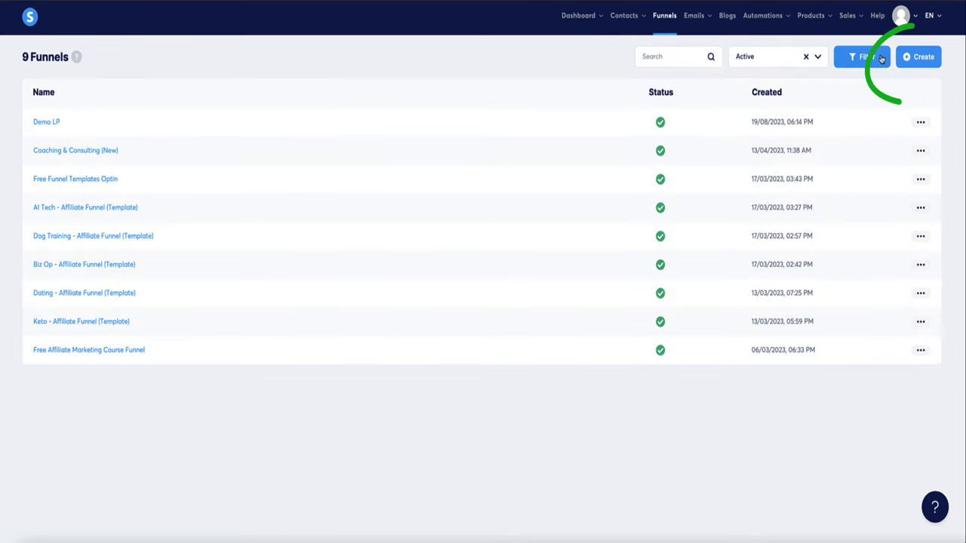
{"action": "left_click", "coordinate": [916, 56]}
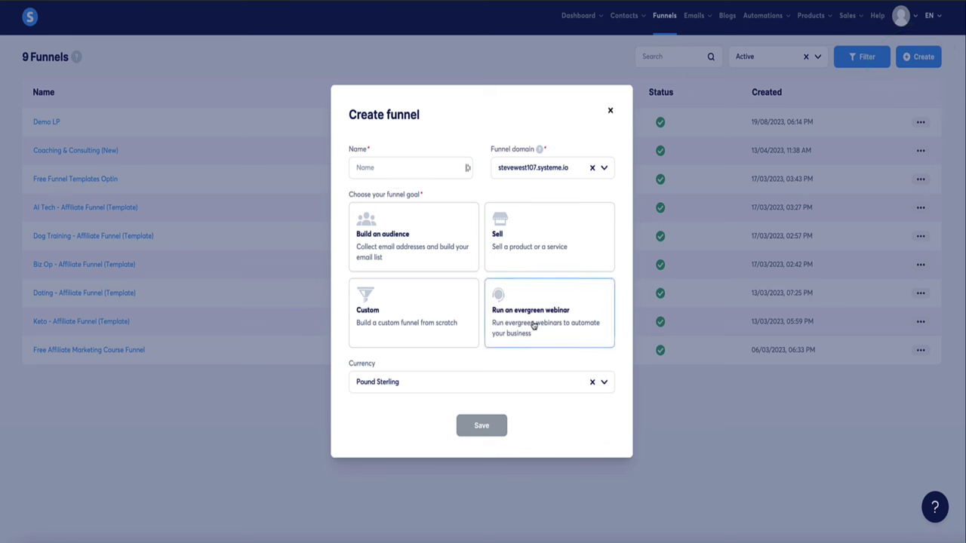
{"action": "left_click", "coordinate": [405, 231]}
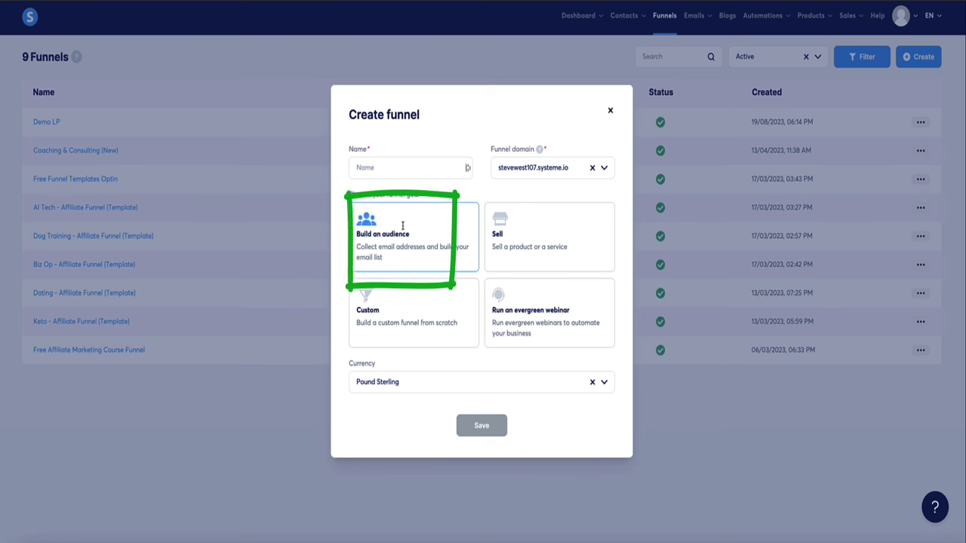
{"action": "left_click", "coordinate": [380, 169]}
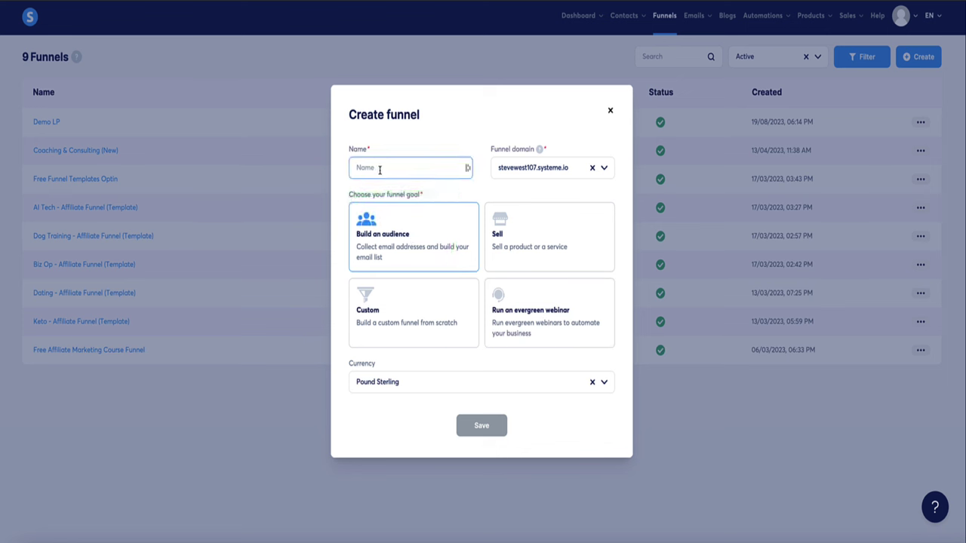
{"action": "type", "text": "t"}
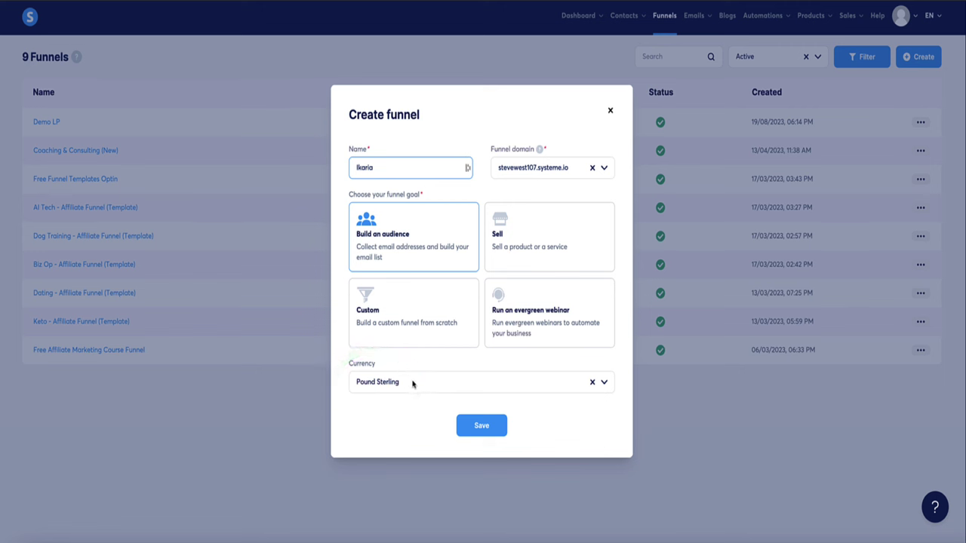
{"action": "left_click", "coordinate": [463, 419]}
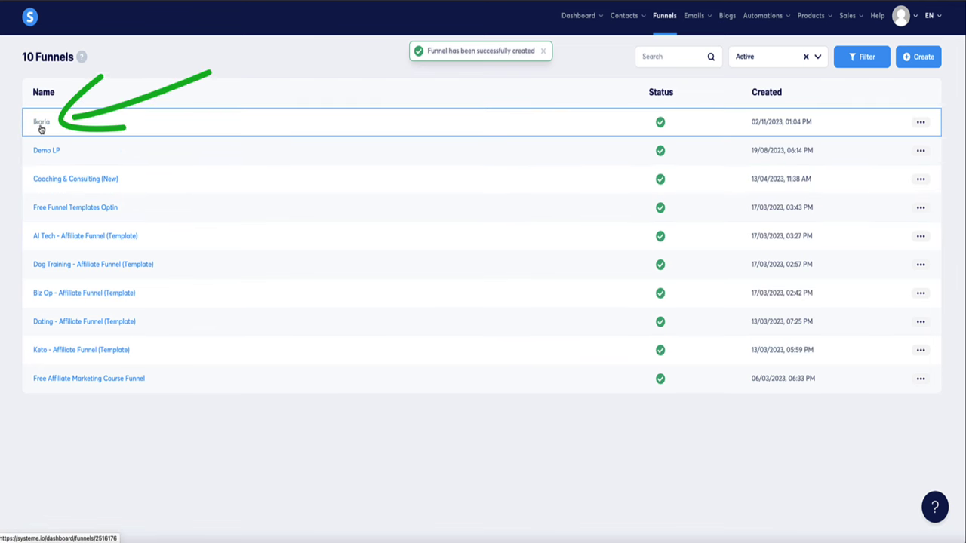
Open the Ikaria funnel, browse its squeeze page templates and show 30 templates per page
{"action": "left_click", "coordinate": [42, 122]}
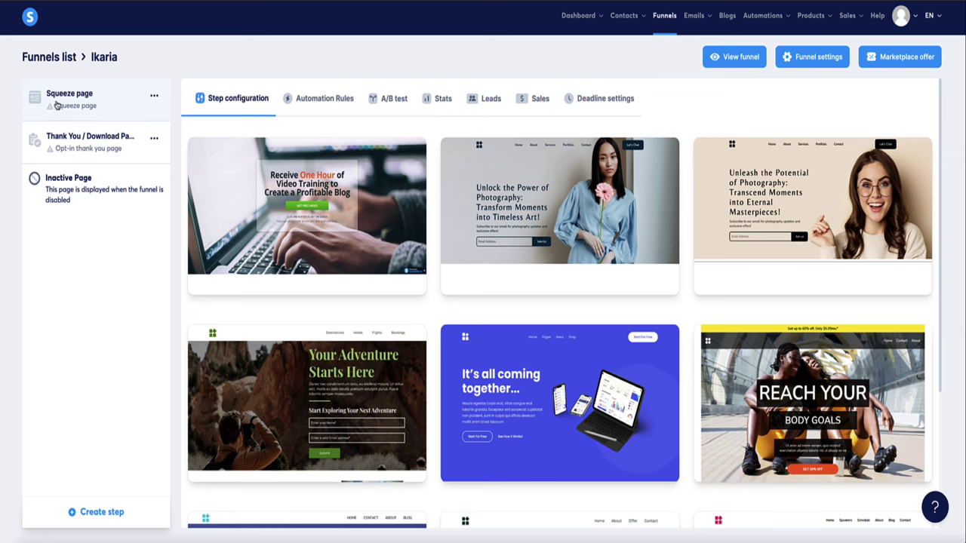
{"action": "scroll", "coordinate": [499, 204], "scroll_direction": "down", "scroll_amount": 5}
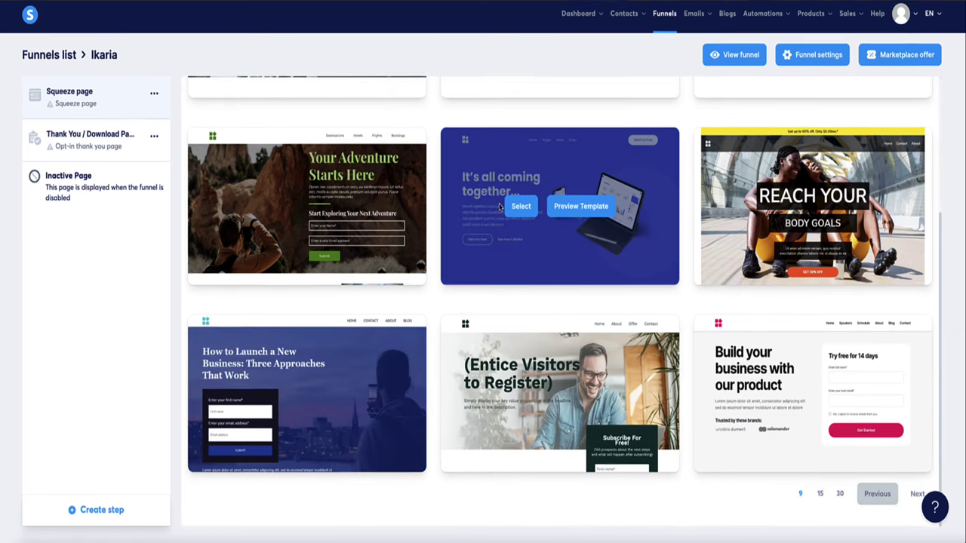
{"action": "scroll", "coordinate": [581, 367], "scroll_direction": "up", "scroll_amount": 5}
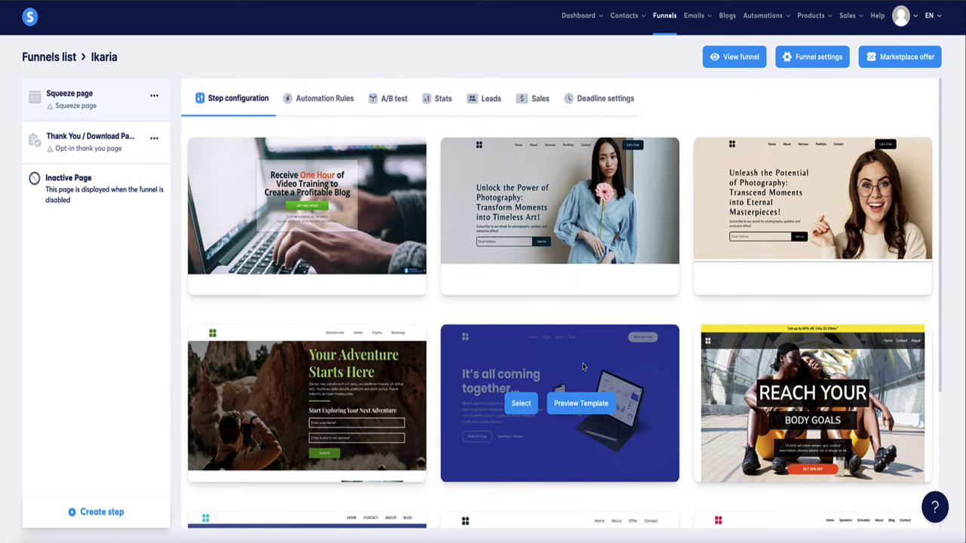
{"action": "scroll", "coordinate": [581, 368], "scroll_direction": "down", "scroll_amount": 5}
{"action": "scroll", "coordinate": [581, 368], "scroll_direction": "up", "scroll_amount": 5}
{"action": "scroll", "coordinate": [581, 367], "scroll_direction": "down", "scroll_amount": 9}
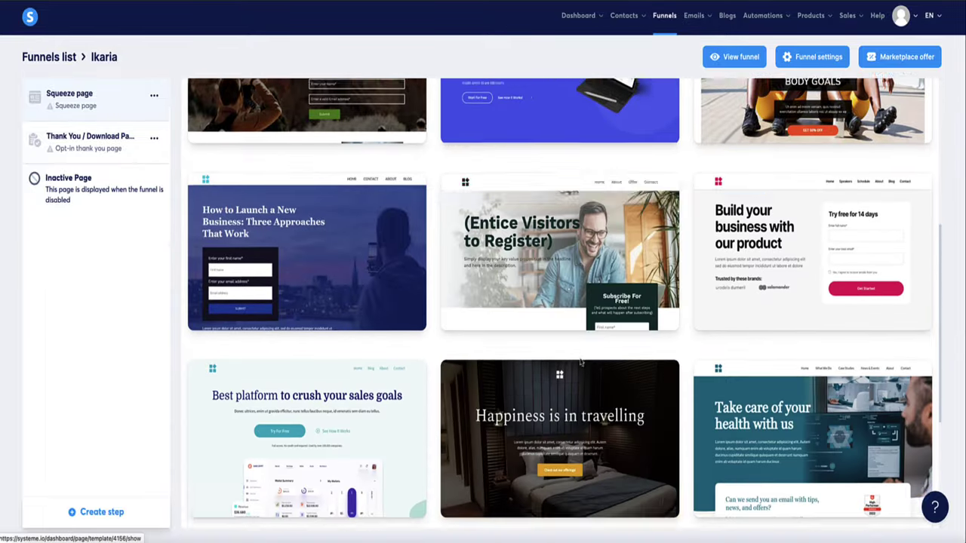
{"action": "scroll", "coordinate": [581, 363], "scroll_direction": "down", "scroll_amount": 6}
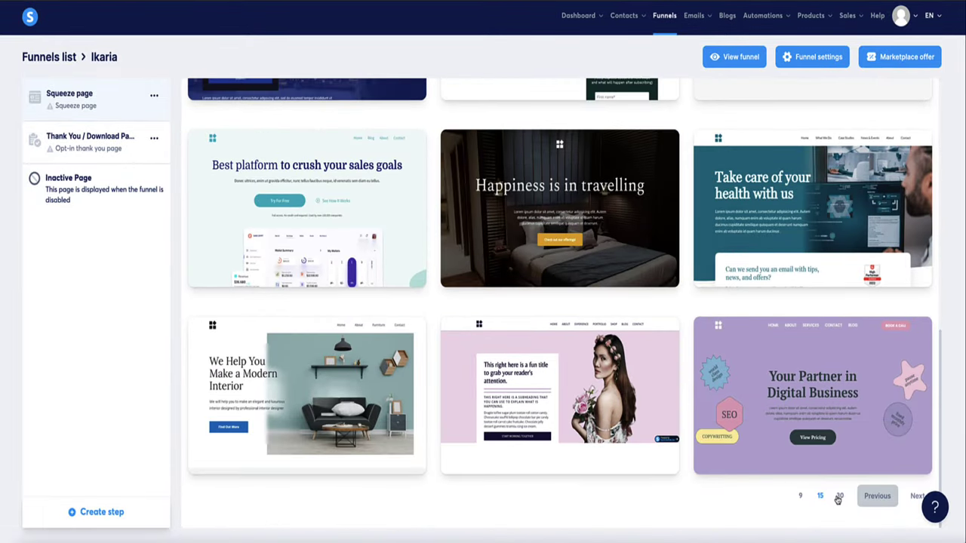
{"action": "left_click", "coordinate": [838, 496]}
Find the "9 Must-Use Tools For SMM" ebook template and select it for the squeeze page
{"action": "scroll", "coordinate": [538, 366], "scroll_direction": "down", "scroll_amount": 1}
{"action": "scroll", "coordinate": [539, 366], "scroll_direction": "down", "scroll_amount": 6}
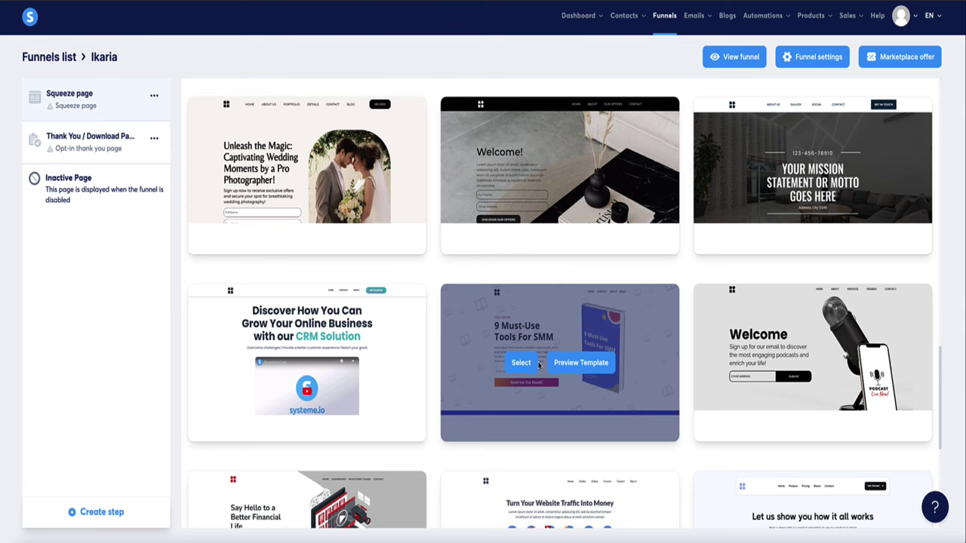
{"action": "scroll", "coordinate": [574, 347], "scroll_direction": "down", "scroll_amount": 1}
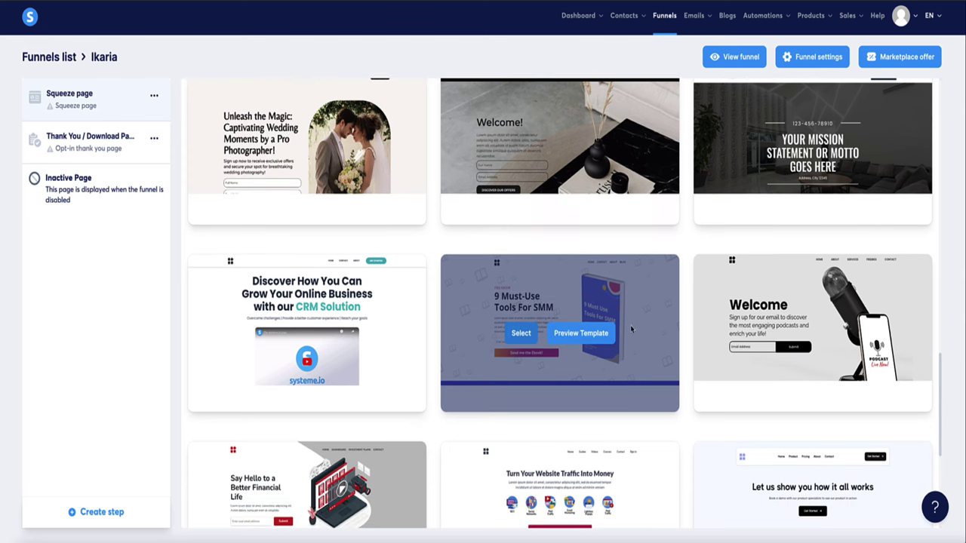
{"action": "scroll", "coordinate": [557, 313], "scroll_direction": "down", "scroll_amount": 2}
{"action": "scroll", "coordinate": [528, 302], "scroll_direction": "up", "scroll_amount": 1}
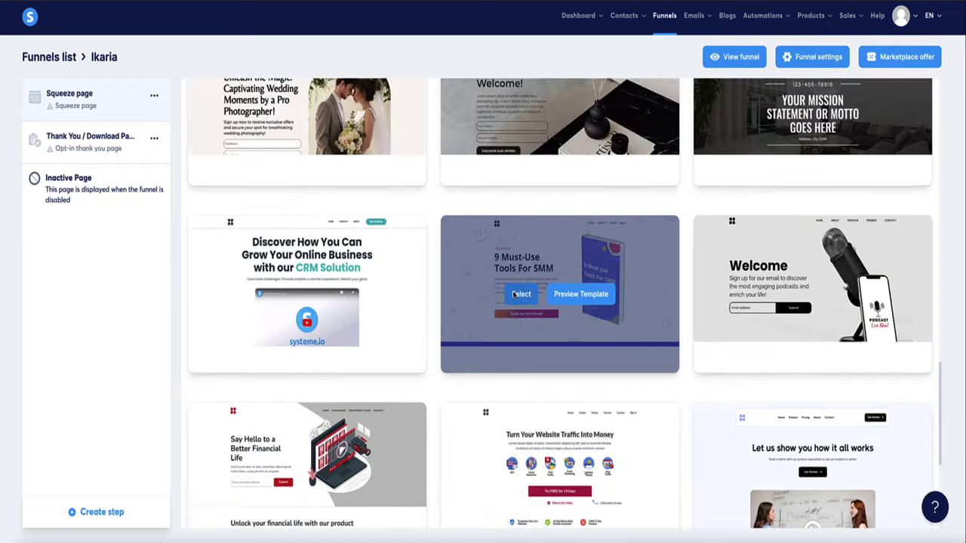
{"action": "left_click", "coordinate": [514, 295]}
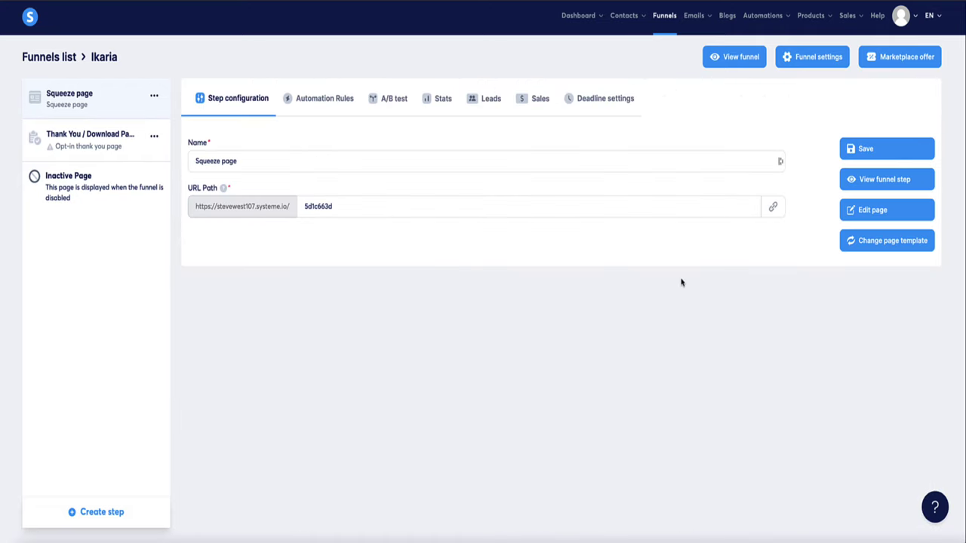
Open the squeeze page in the page editor and review all its template sections
{"action": "left_click", "coordinate": [876, 211]}
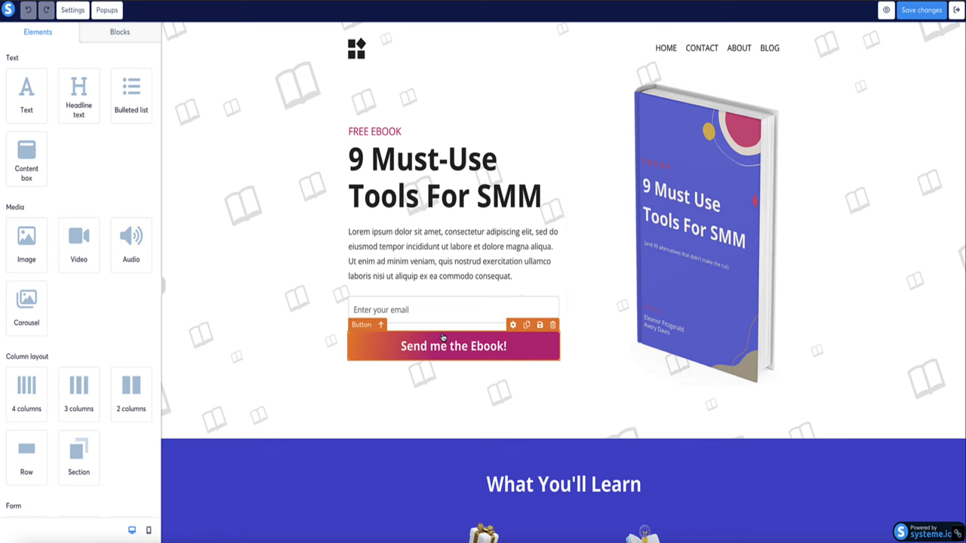
{"action": "scroll", "coordinate": [307, 198], "scroll_direction": "down", "scroll_amount": 7}
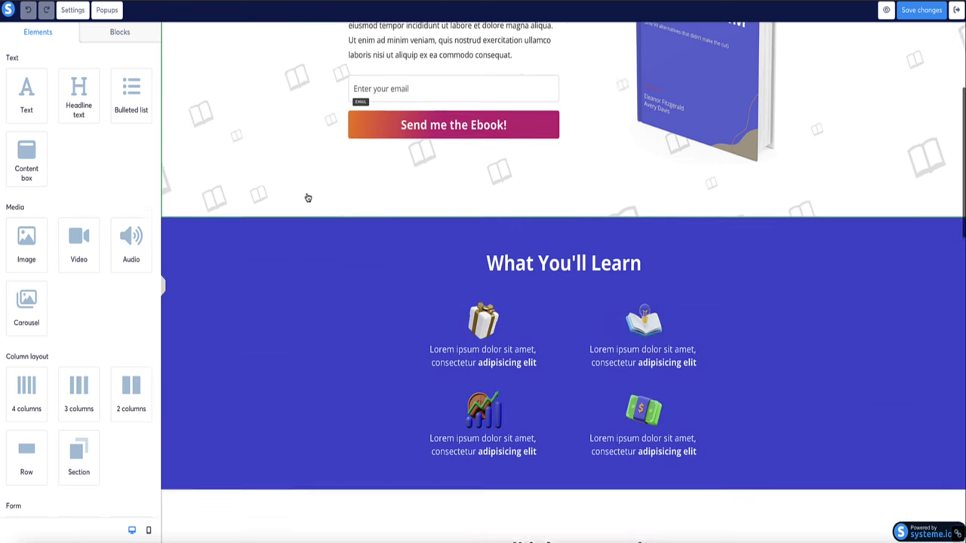
{"action": "scroll", "coordinate": [308, 197], "scroll_direction": "down", "scroll_amount": 10}
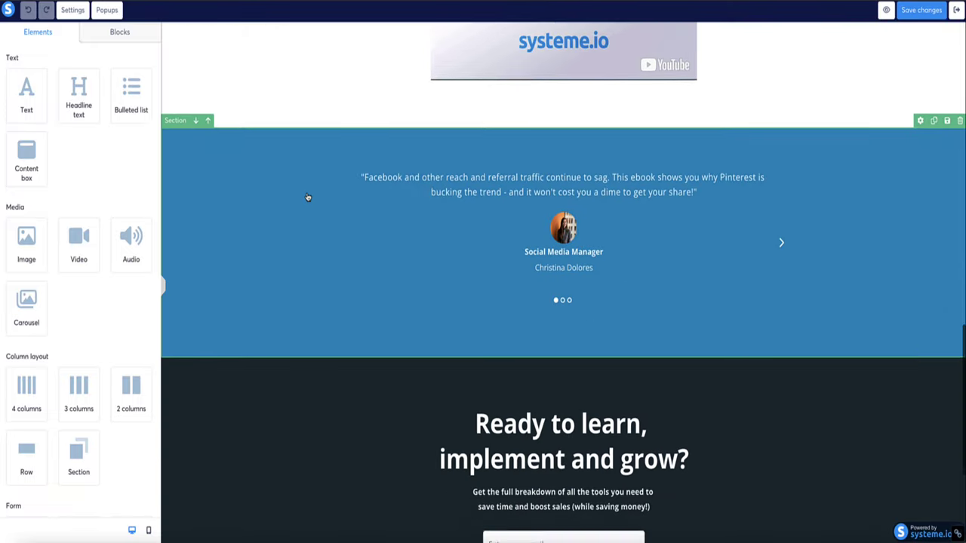
{"action": "scroll", "coordinate": [307, 197], "scroll_direction": "up", "scroll_amount": 17}
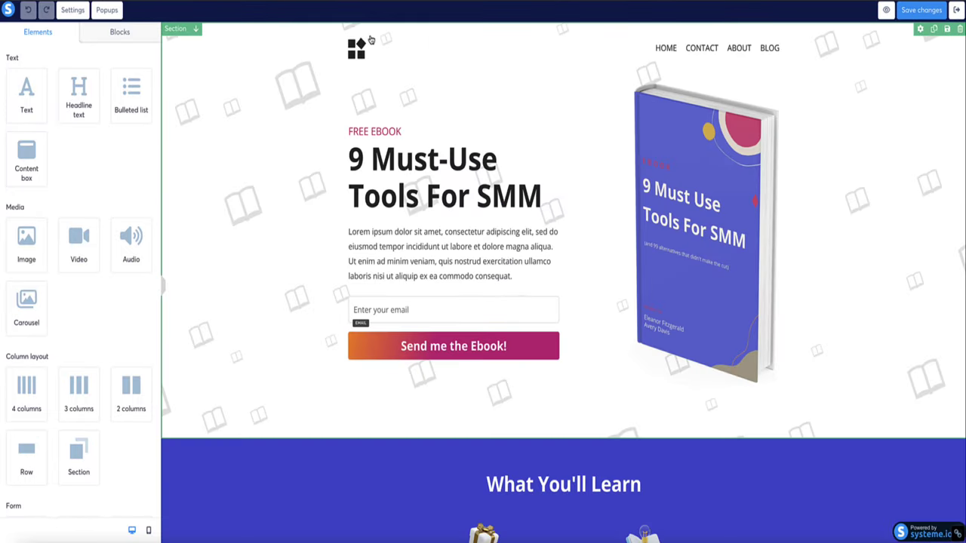
Delete the header row containing the logo and navigation links from the squeeze page
{"action": "mouse_move", "coordinate": [525, 45]}
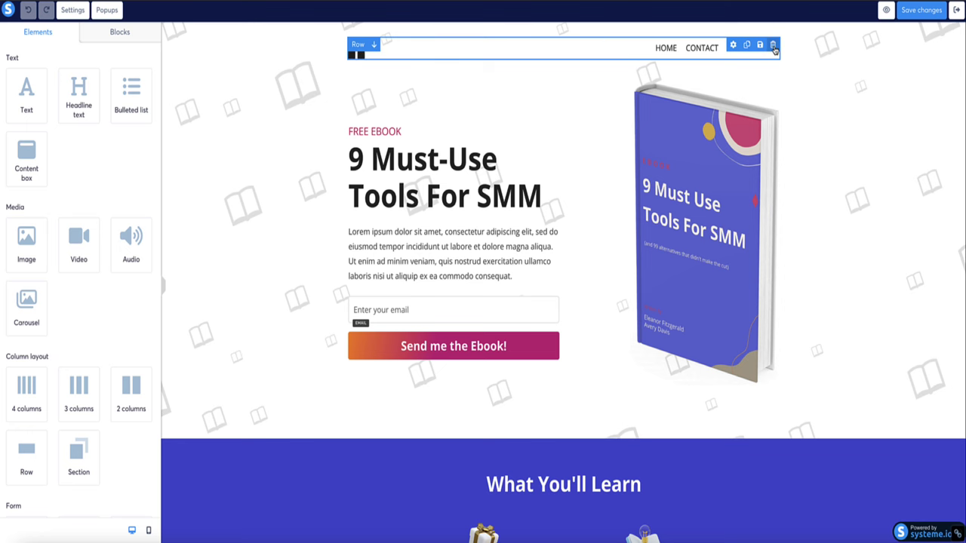
{"action": "left_click", "coordinate": [773, 47]}
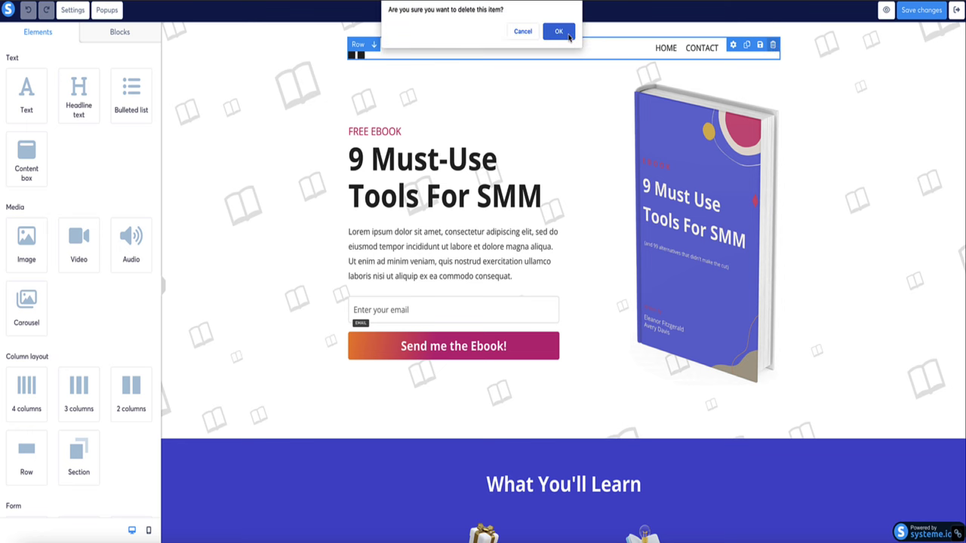
{"action": "left_click", "coordinate": [562, 32]}
Delete the "What You'll Learn", "We did the research", testimonial and "Ready to learn, implement and grow?" sections from the squeeze page
{"action": "scroll", "coordinate": [453, 212], "scroll_direction": "down", "scroll_amount": 3}
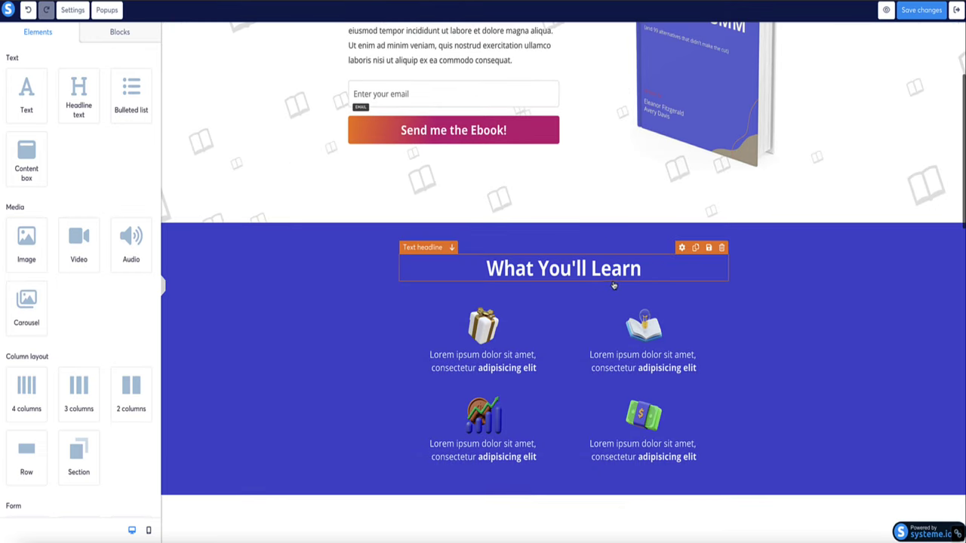
{"action": "left_click", "coordinate": [960, 217]}
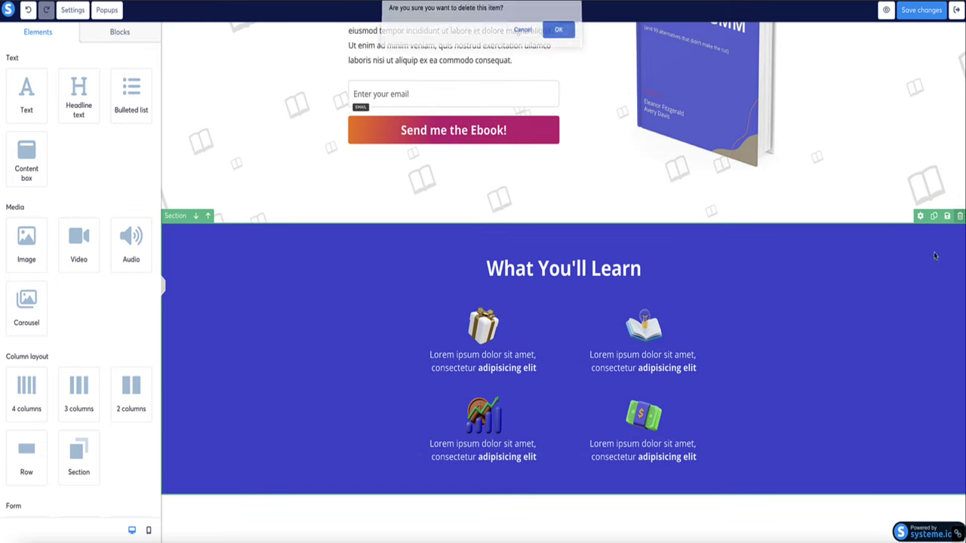
{"action": "left_click", "coordinate": [558, 31]}
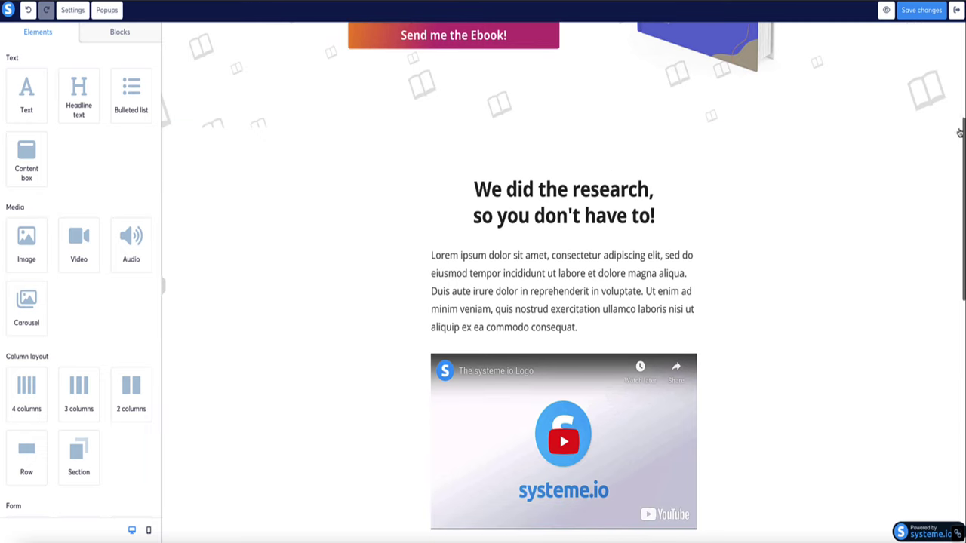
{"action": "scroll", "coordinate": [855, 151], "scroll_direction": "up", "scroll_amount": 6}
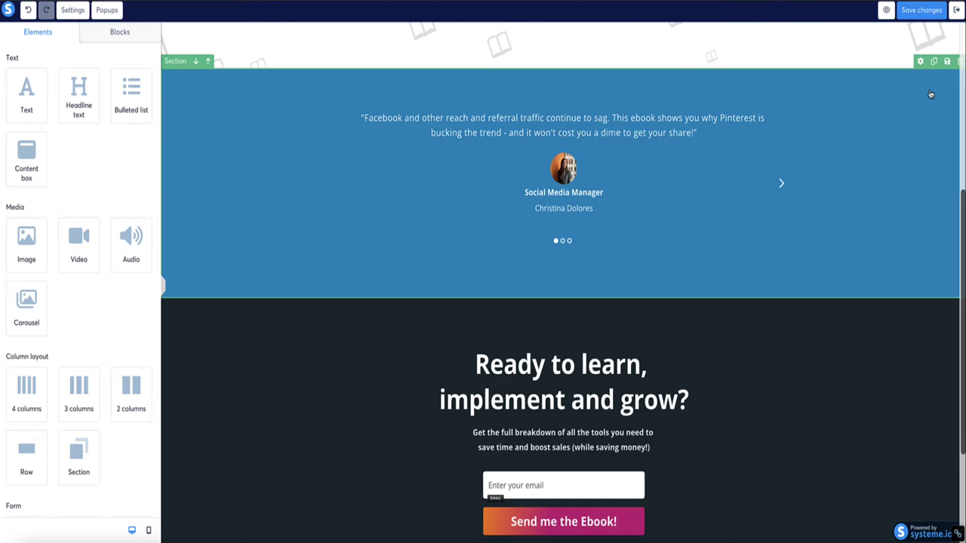
{"action": "left_click", "coordinate": [957, 62]}
{"action": "left_click", "coordinate": [562, 32]}
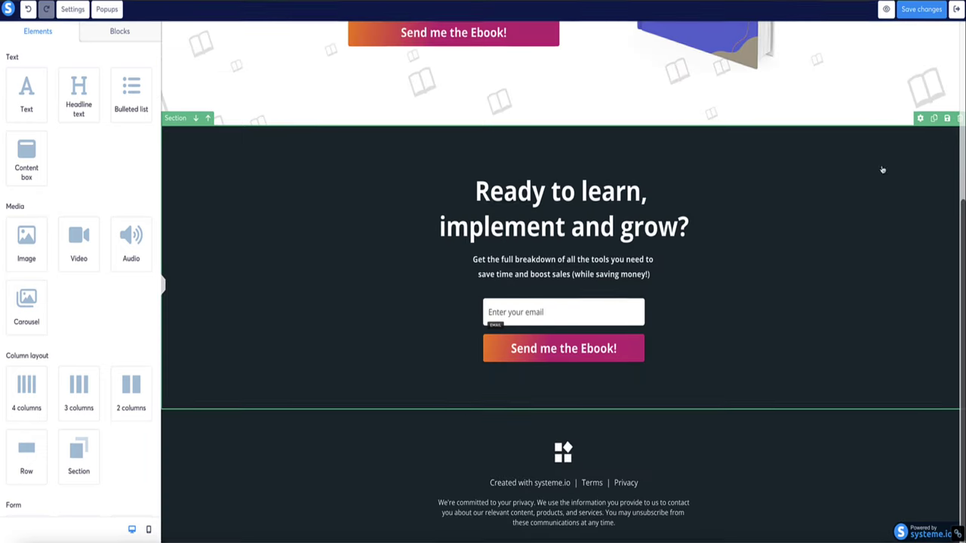
{"action": "left_click", "coordinate": [959, 121]}
{"action": "left_click", "coordinate": [557, 31]}
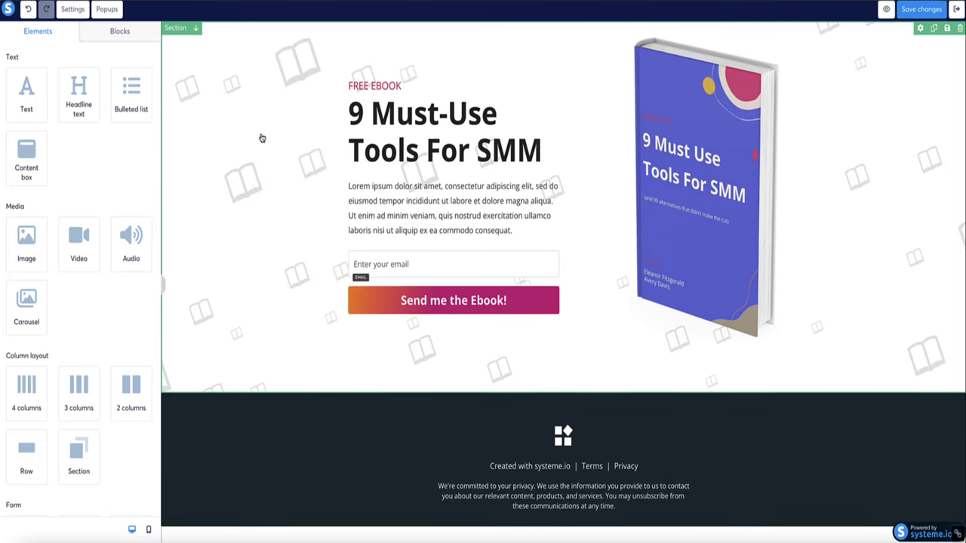
Undo the last section deletion, and delete the "Ready to learn, implement and grow?" section again
{"action": "left_click", "coordinate": [27, 10]}
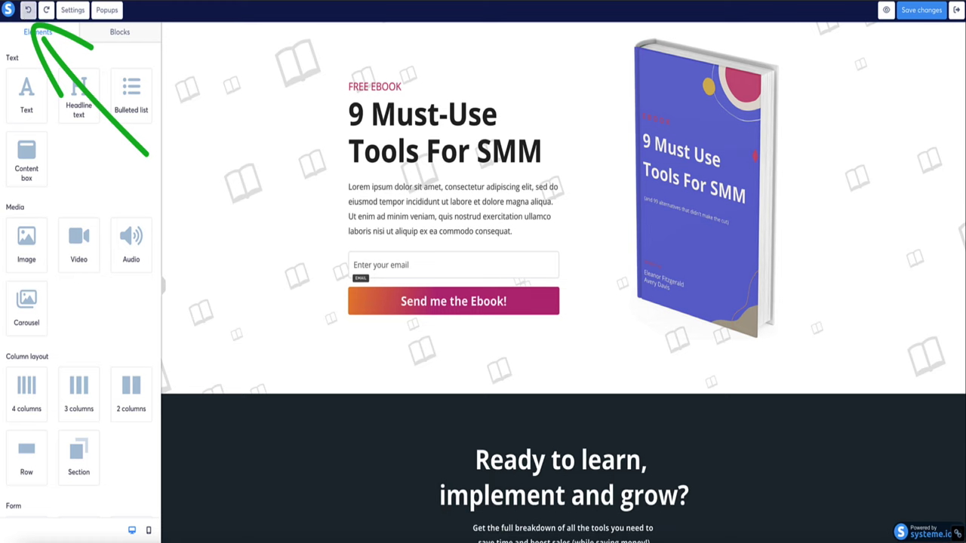
{"action": "scroll", "coordinate": [501, 148], "scroll_direction": "down", "scroll_amount": 3}
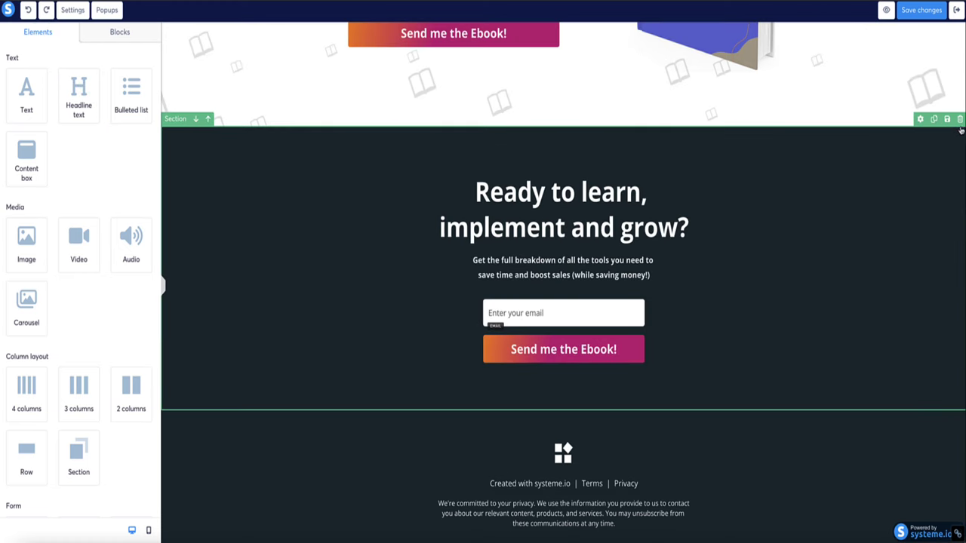
{"action": "left_click", "coordinate": [960, 120]}
{"action": "left_click", "coordinate": [556, 30]}
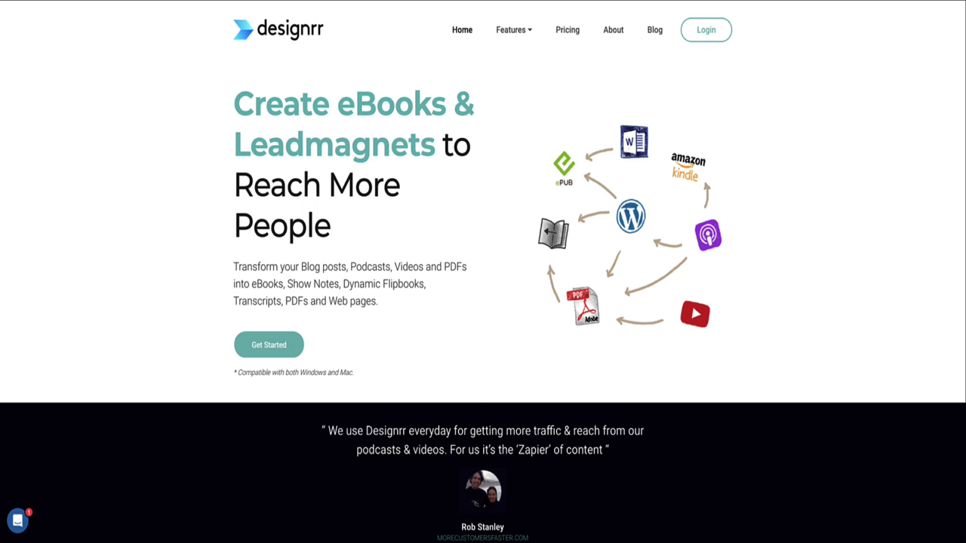
Switch to Designrr, look through the available ebook creation and import options, and open the Wordgenie tool
{"action": "scroll", "coordinate": [171, 93], "scroll_direction": "down", "scroll_amount": 6}
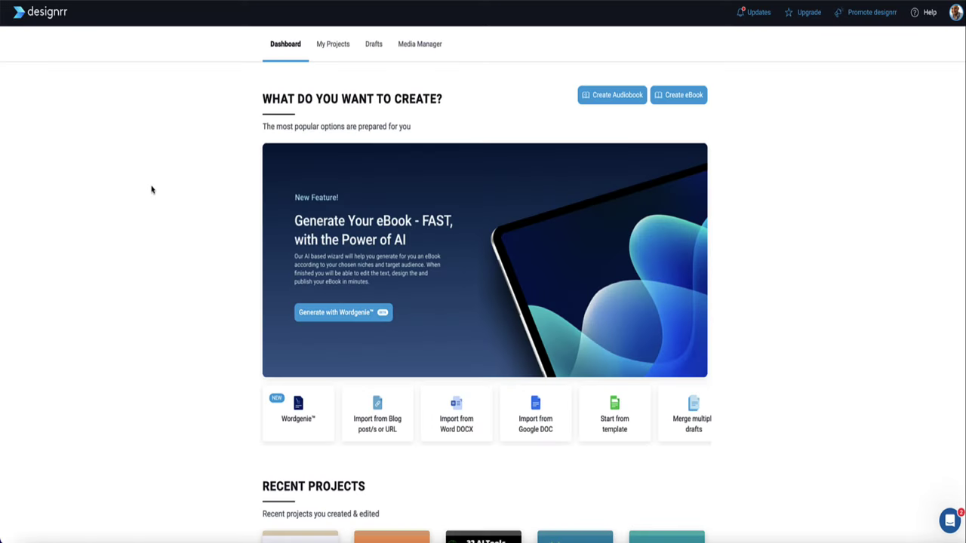
{"action": "scroll", "coordinate": [498, 415], "scroll_direction": "right", "scroll_amount": 10}
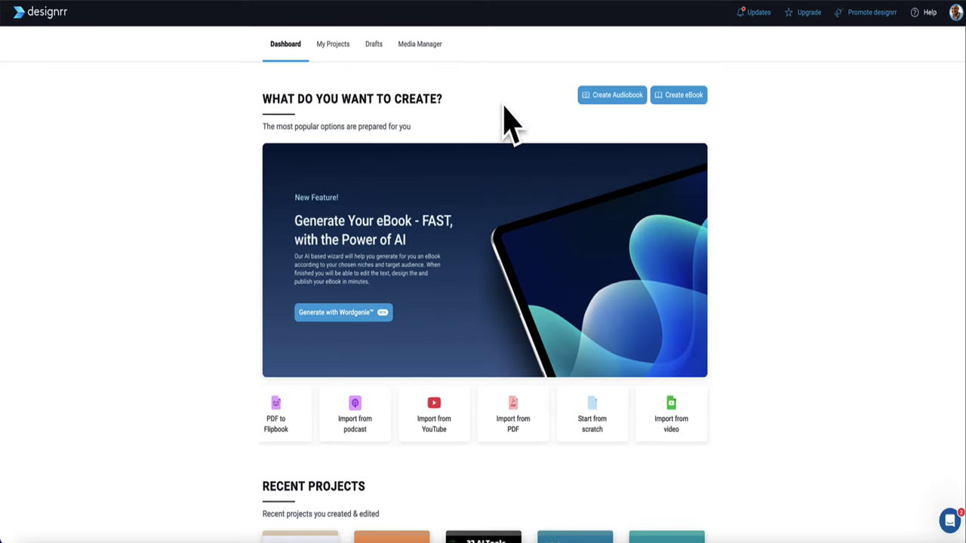
{"action": "scroll", "coordinate": [364, 400], "scroll_direction": "left", "scroll_amount": 10}
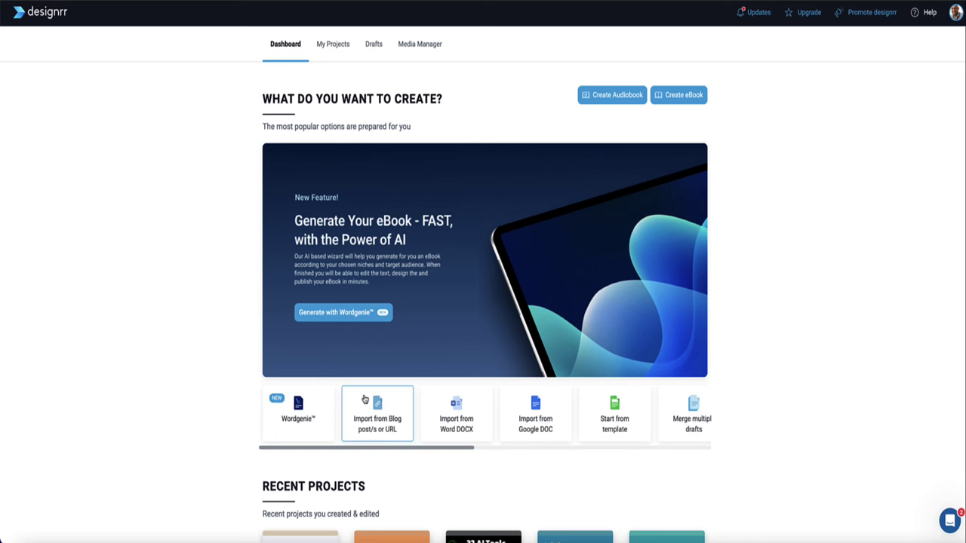
{"action": "left_click", "coordinate": [287, 410]}
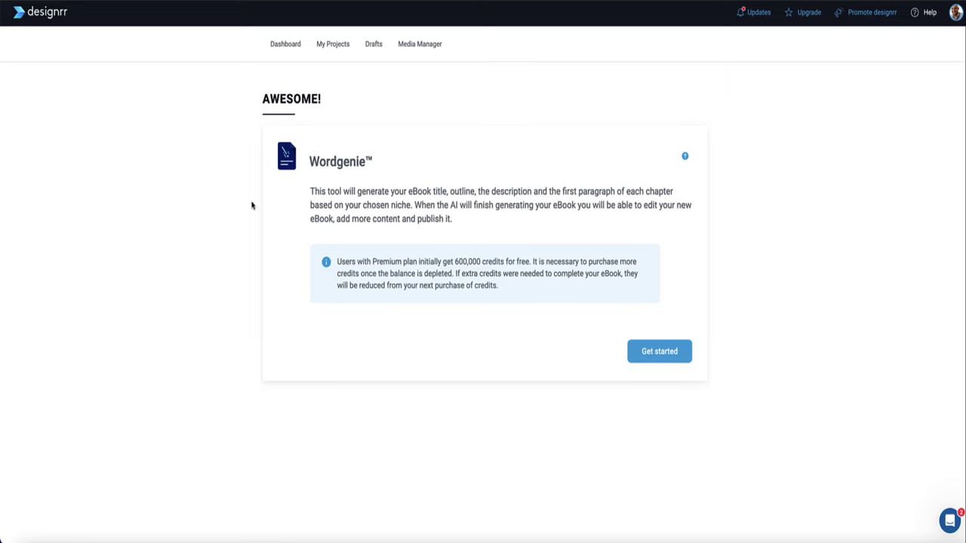
Start a Wordgenie ebook and set its topic to "Weight Loss" in English
{"action": "left_click", "coordinate": [645, 353]}
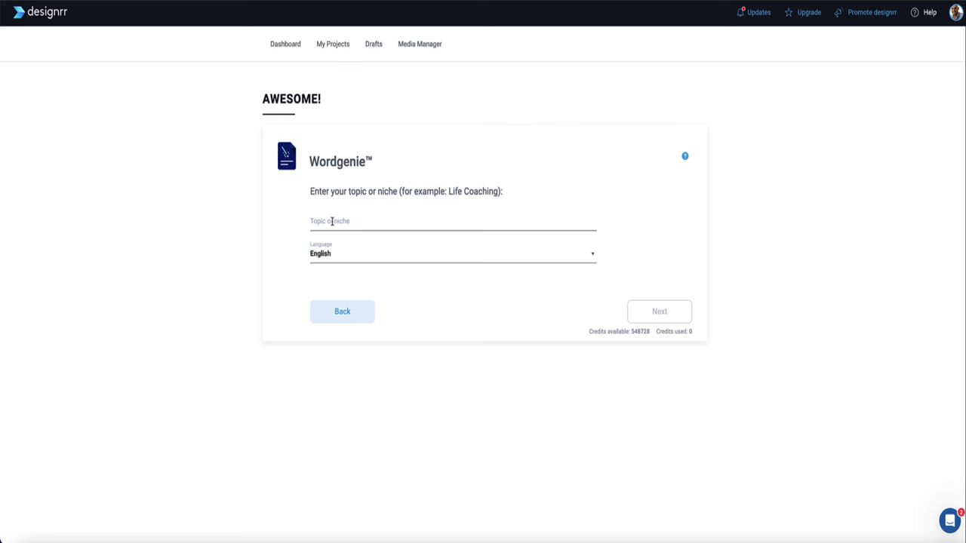
{"action": "left_click", "coordinate": [356, 223]}
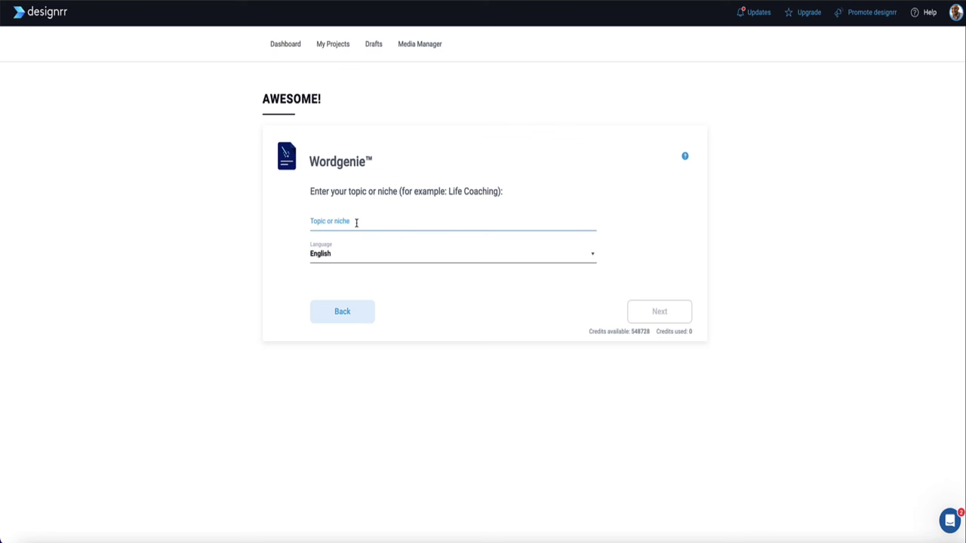
{"action": "type", "text": "Weight Loss"}
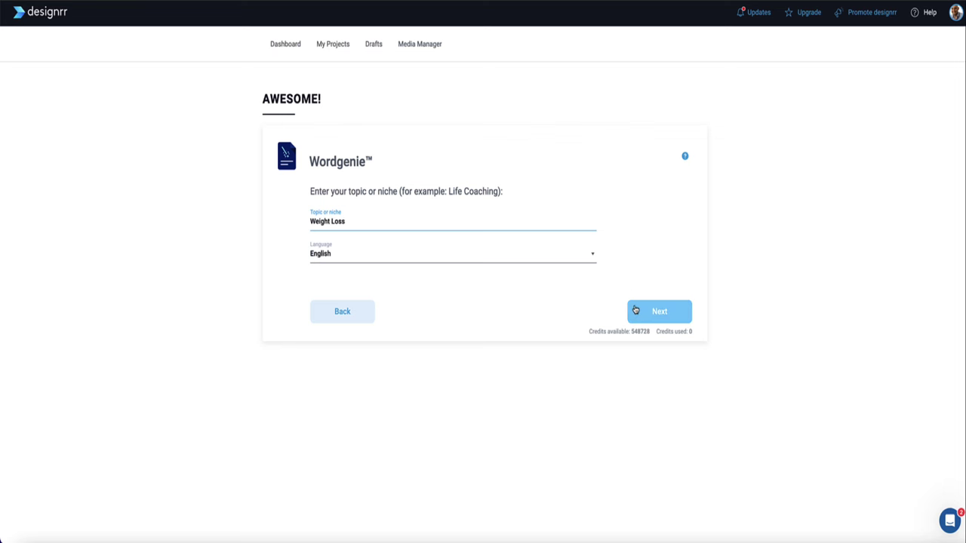
{"action": "left_click", "coordinate": [639, 312]}
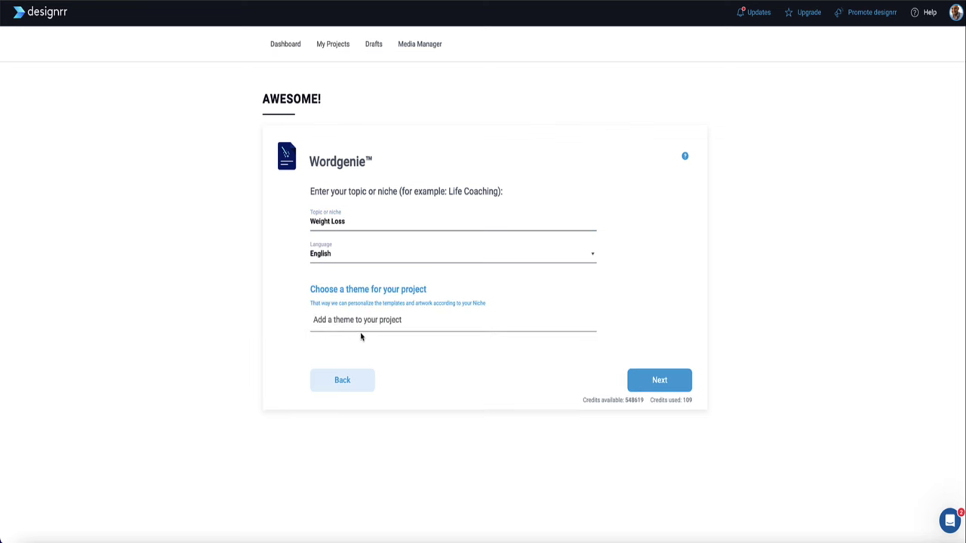
Assign the Health & wellness theme to the ebook project and continue to the sub-niche suggestions
{"action": "left_click", "coordinate": [343, 320]}
{"action": "scroll", "coordinate": [360, 382], "scroll_direction": "down", "scroll_amount": 5}
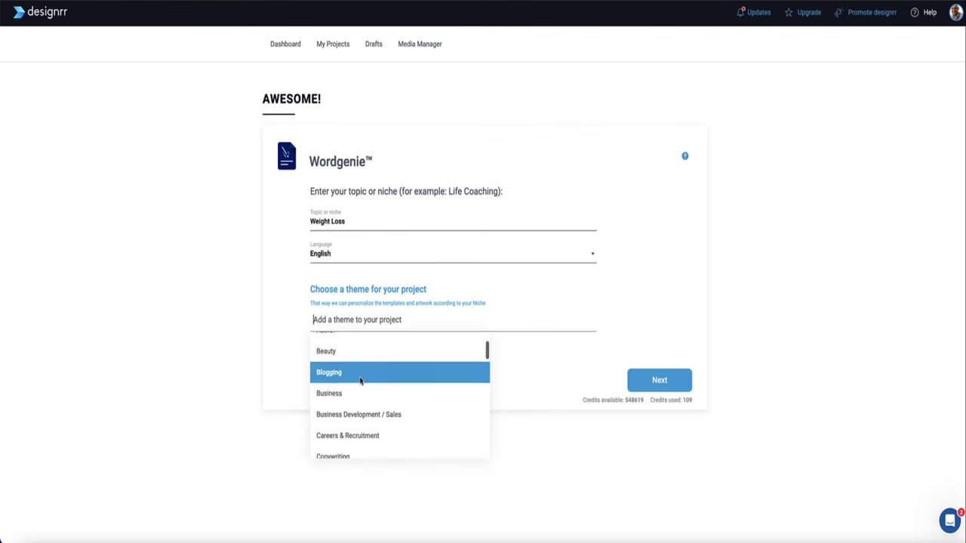
{"action": "scroll", "coordinate": [358, 382], "scroll_direction": "down", "scroll_amount": 2}
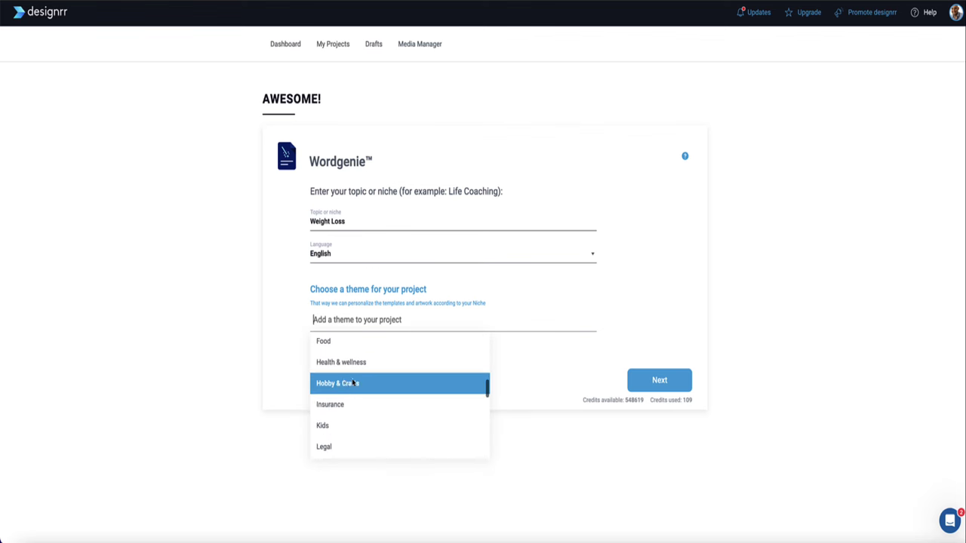
{"action": "left_click", "coordinate": [340, 363]}
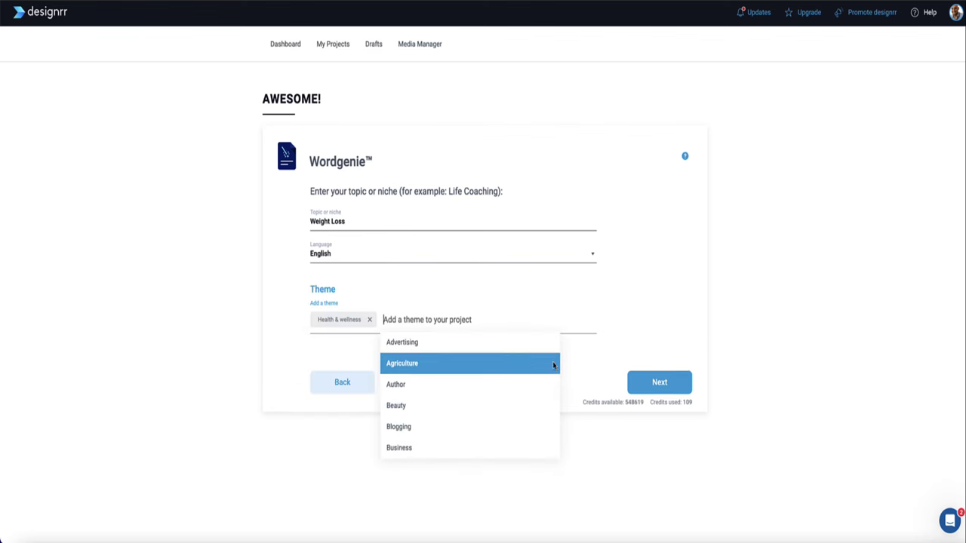
{"action": "left_click", "coordinate": [650, 383]}
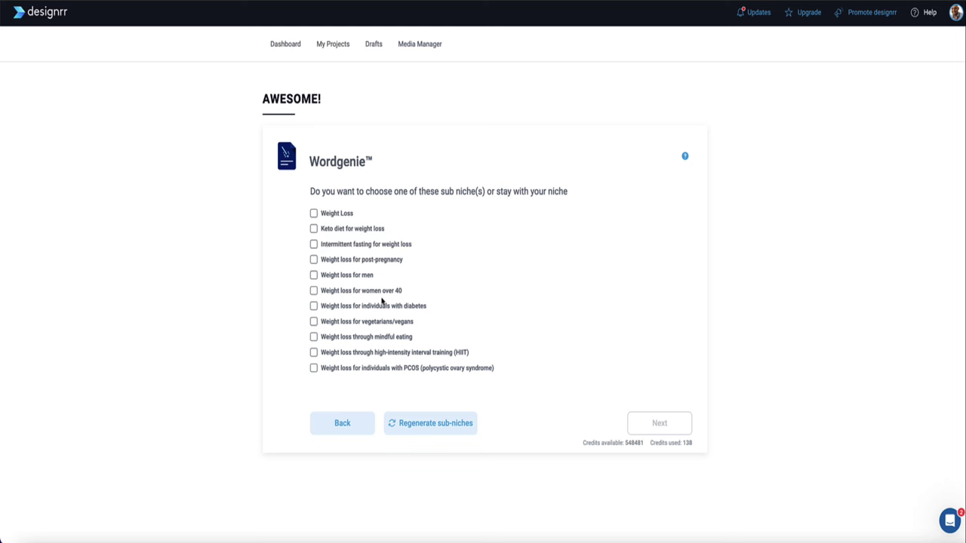
Keep the Weight Loss niche and set the audience to "Men and women who want to lose excess belly fat"
{"action": "left_click", "coordinate": [313, 214]}
{"action": "left_click", "coordinate": [669, 425]}
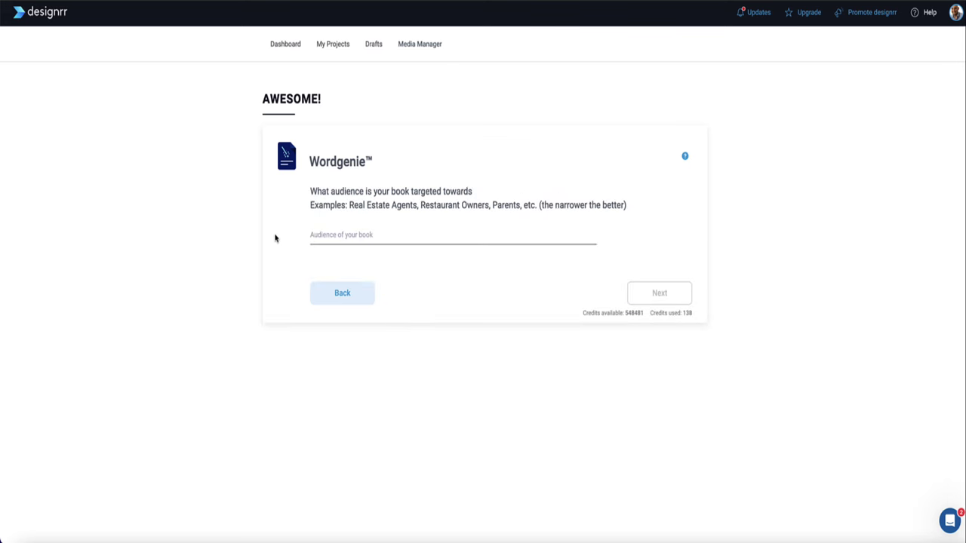
{"action": "left_click", "coordinate": [317, 238]}
{"action": "type", "text": "Men and women who want to lose excess belly fat"}
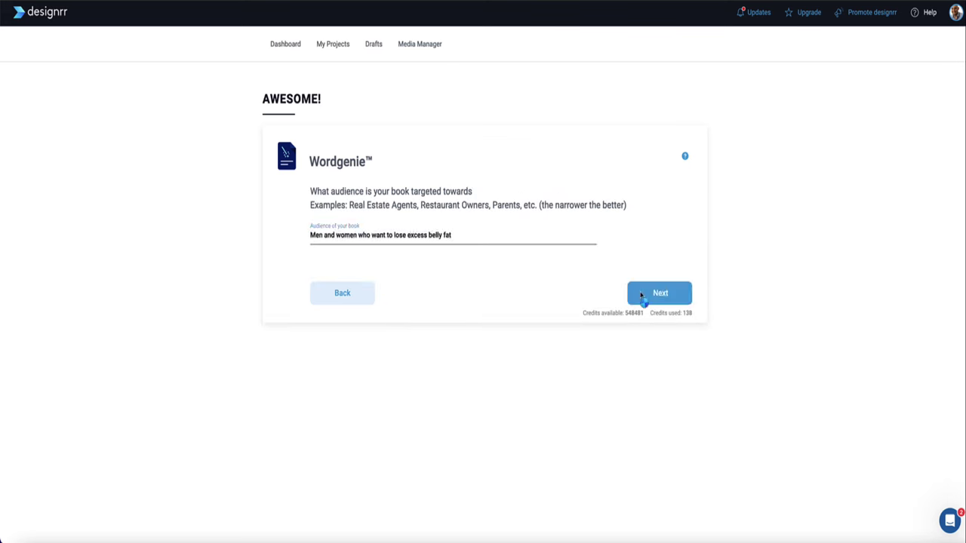
{"action": "left_click", "coordinate": [641, 295]}
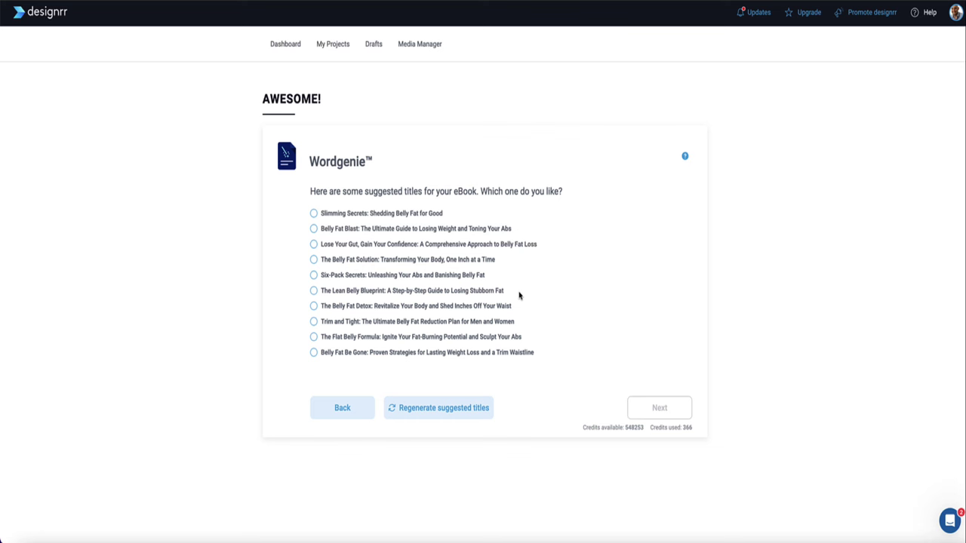
Choose the title "The Lean Belly Blueprint: A Step-by-Step Guide to Losing Stubborn Fat", review the suggested chapter outline and accept it
{"action": "left_click", "coordinate": [314, 290]}
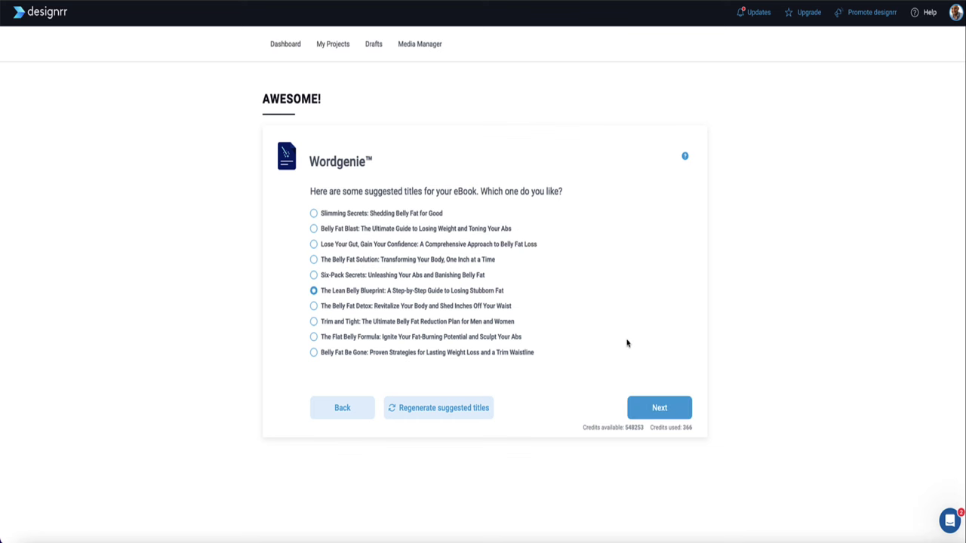
{"action": "left_click", "coordinate": [683, 407]}
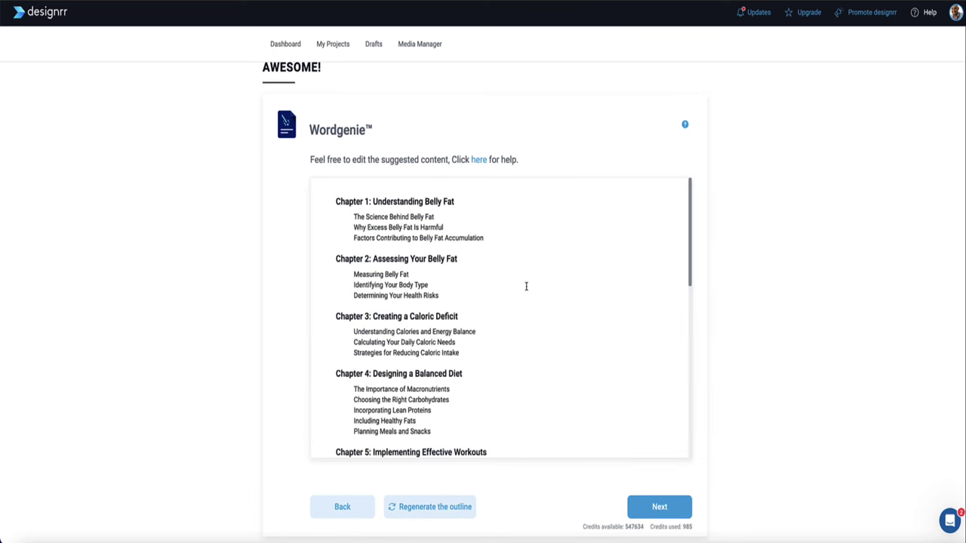
{"action": "scroll", "coordinate": [526, 286], "scroll_direction": "down", "scroll_amount": 10}
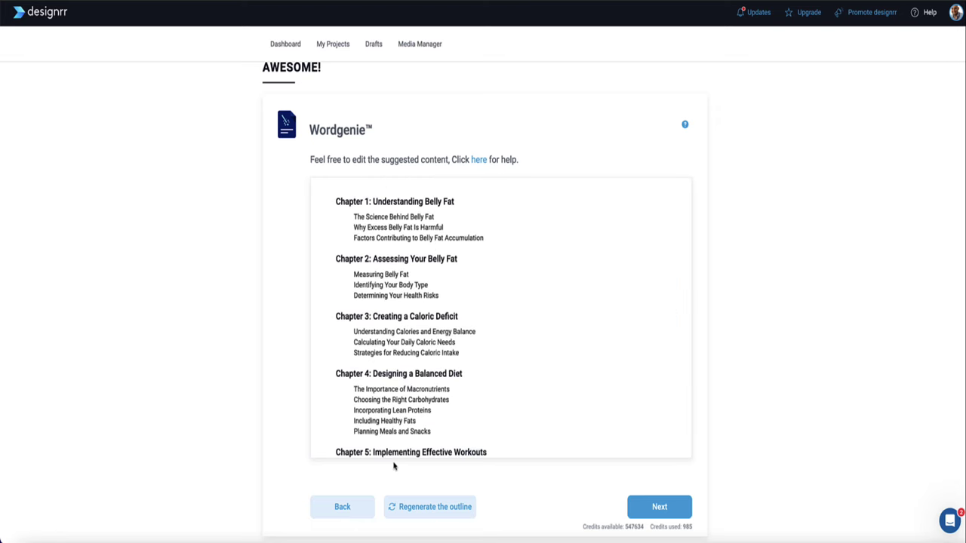
{"action": "scroll", "coordinate": [548, 363], "scroll_direction": "down", "scroll_amount": 5}
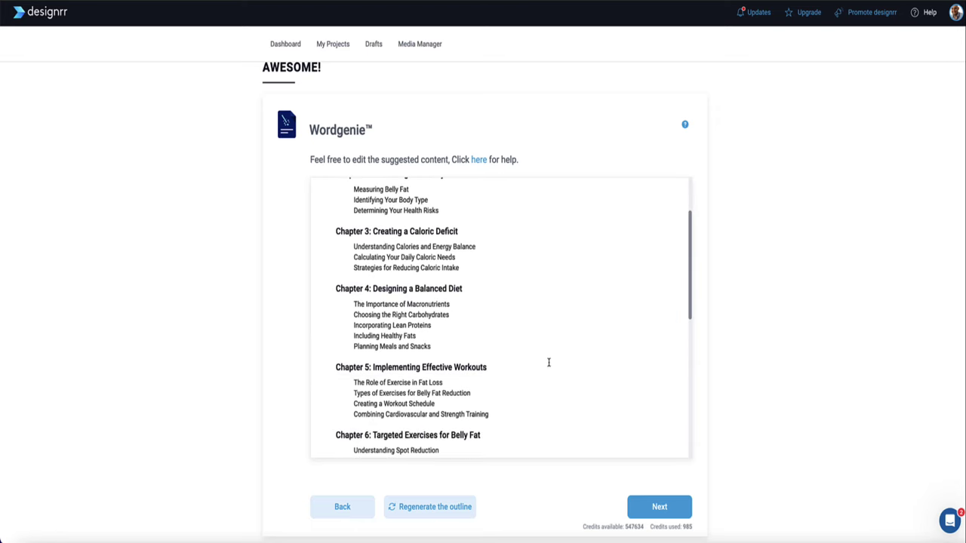
{"action": "scroll", "coordinate": [546, 364], "scroll_direction": "down", "scroll_amount": 5}
{"action": "left_click", "coordinate": [658, 507]}
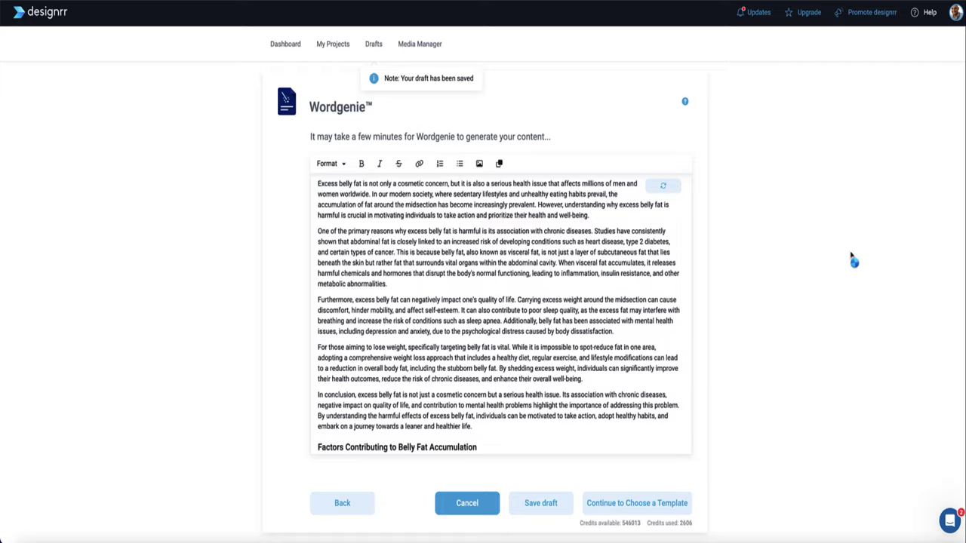
Review the generated ebook text, continue to the template selection and apply the Burn Fat template
{"action": "scroll", "coordinate": [555, 351], "scroll_direction": "down", "scroll_amount": 8}
{"action": "scroll", "coordinate": [556, 351], "scroll_direction": "down", "scroll_amount": 15}
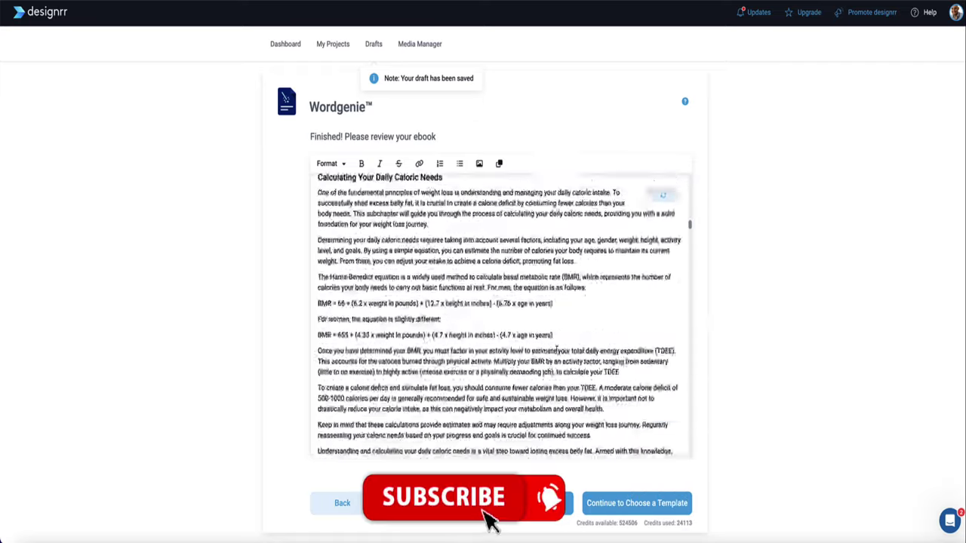
{"action": "left_click", "coordinate": [623, 504]}
{"action": "scroll", "coordinate": [244, 243], "scroll_direction": "down", "scroll_amount": 10}
{"action": "scroll", "coordinate": [244, 245], "scroll_direction": "down", "scroll_amount": 10}
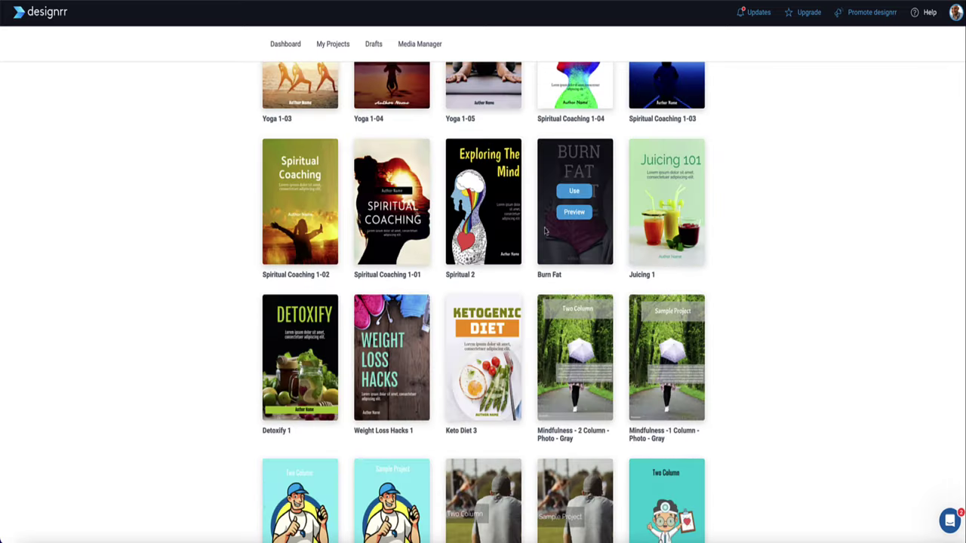
{"action": "left_click", "coordinate": [575, 192]}
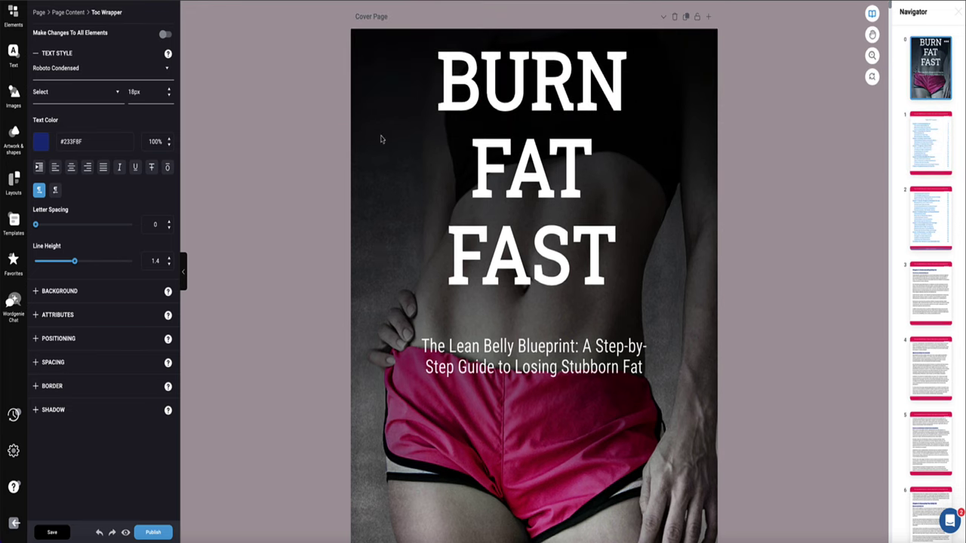
Look through the ebook's cover page, table of contents and the start of Chapter 1
{"action": "scroll", "coordinate": [381, 139], "scroll_direction": "down", "scroll_amount": 1}
{"action": "scroll", "coordinate": [385, 166], "scroll_direction": "down", "scroll_amount": 7}
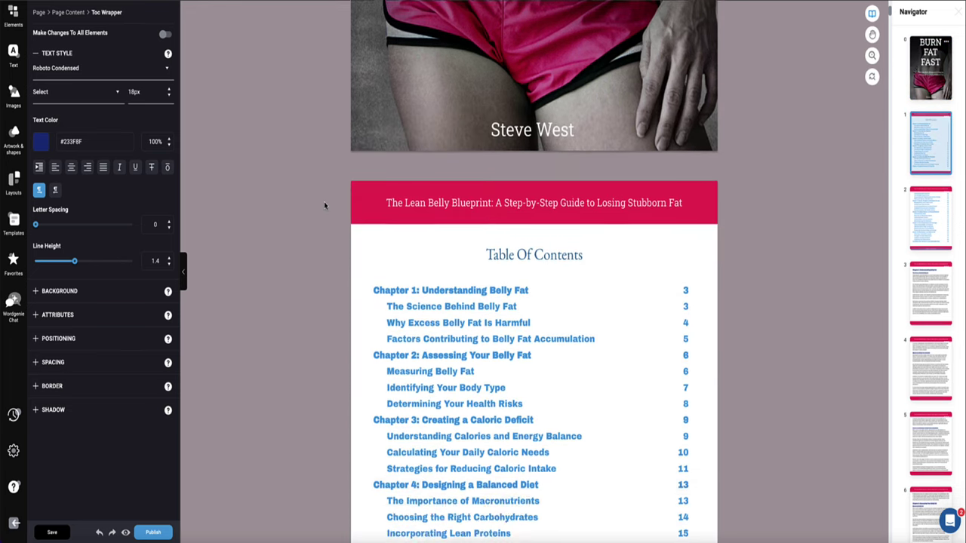
{"action": "scroll", "coordinate": [436, 284], "scroll_direction": "down", "scroll_amount": 4}
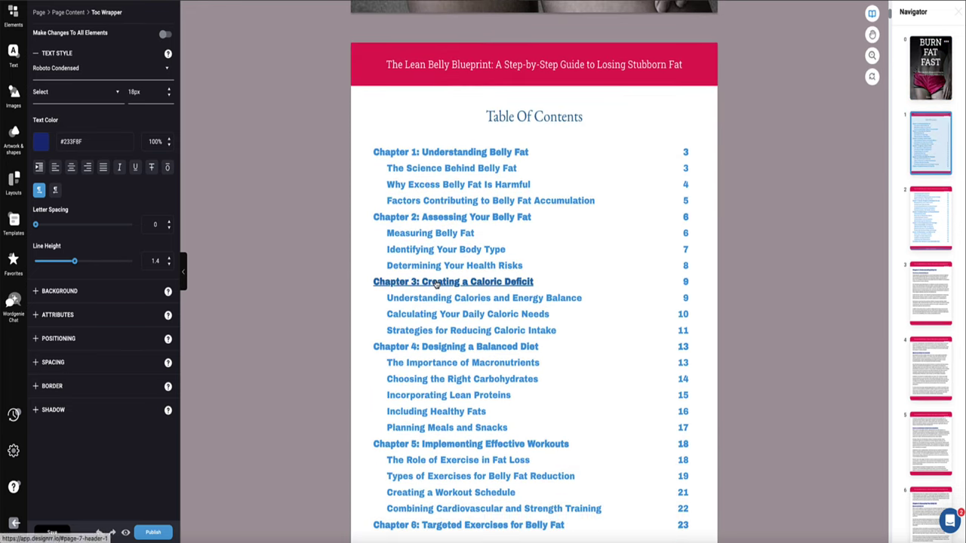
{"action": "scroll", "coordinate": [436, 284], "scroll_direction": "down", "scroll_amount": 10}
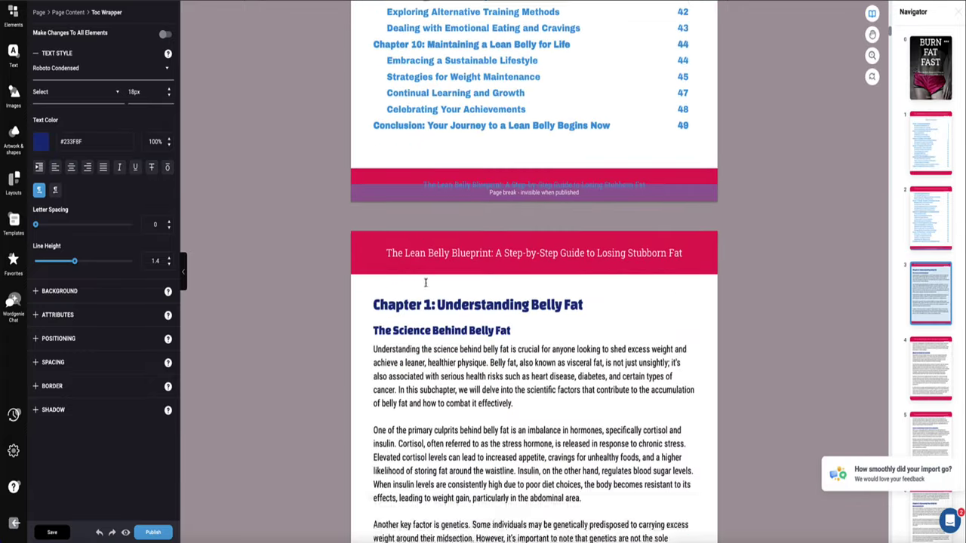
{"action": "scroll", "coordinate": [425, 282], "scroll_direction": "up", "scroll_amount": 20}
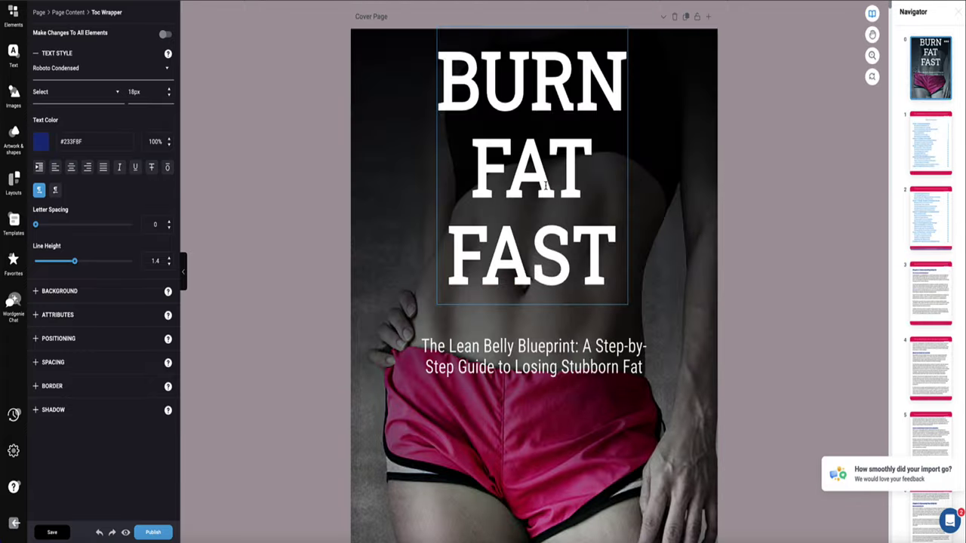
{"action": "scroll", "coordinate": [517, 216], "scroll_direction": "down", "scroll_amount": 3}
{"action": "scroll", "coordinate": [518, 216], "scroll_direction": "up", "scroll_amount": 3}
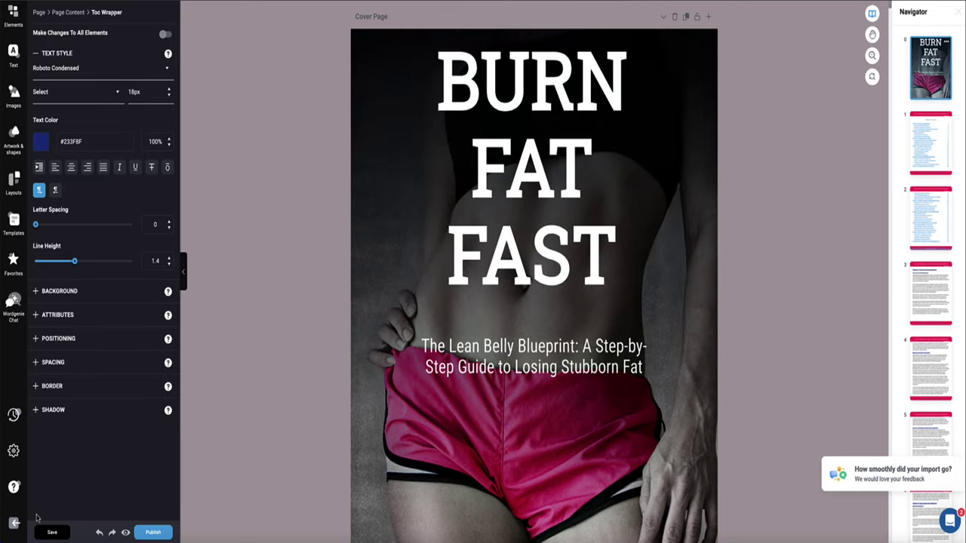
Publish the ebook as a compressed PDF for Adobe Reader and view the exported file
{"action": "left_click", "coordinate": [153, 532]}
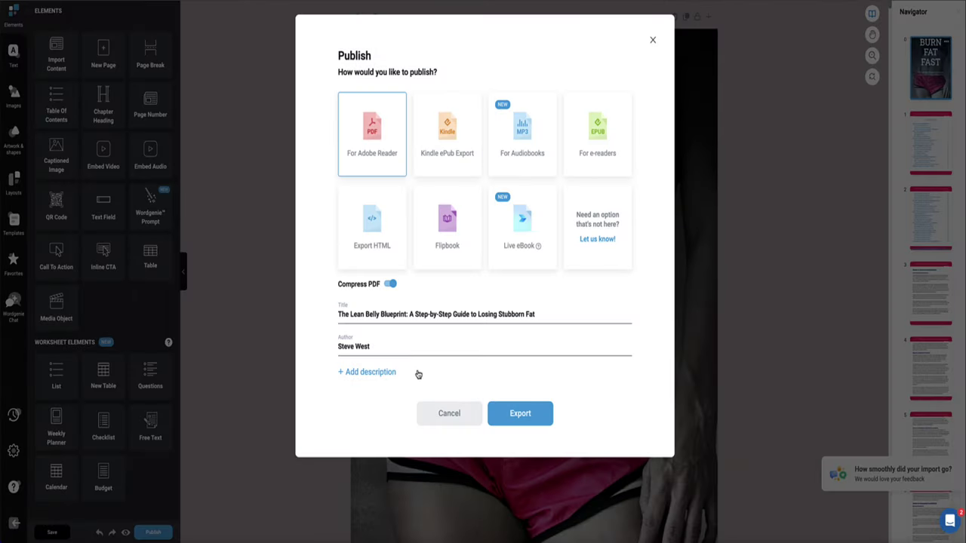
{"action": "left_click", "coordinate": [523, 416]}
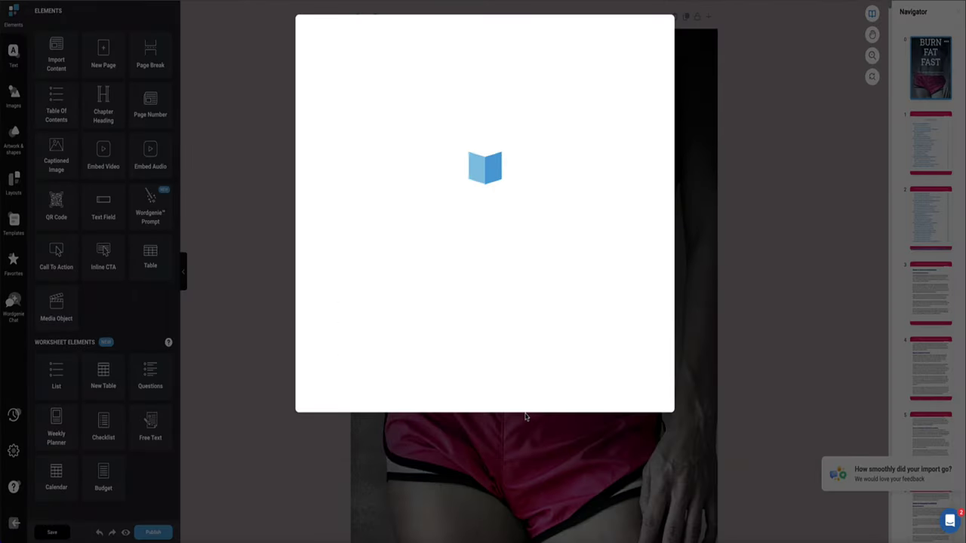
{"action": "left_click", "coordinate": [467, 277]}
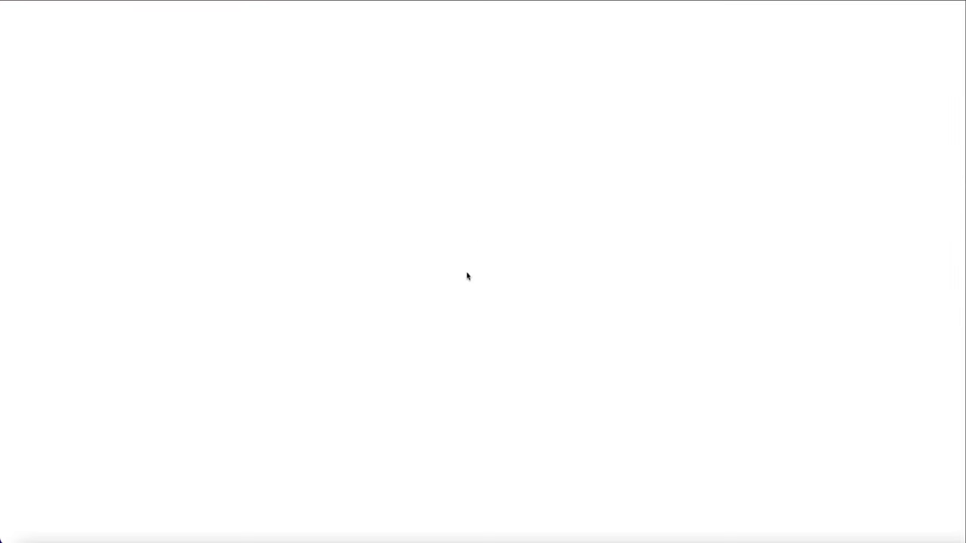
{"action": "scroll", "coordinate": [552, 286], "scroll_direction": "down", "scroll_amount": 20}
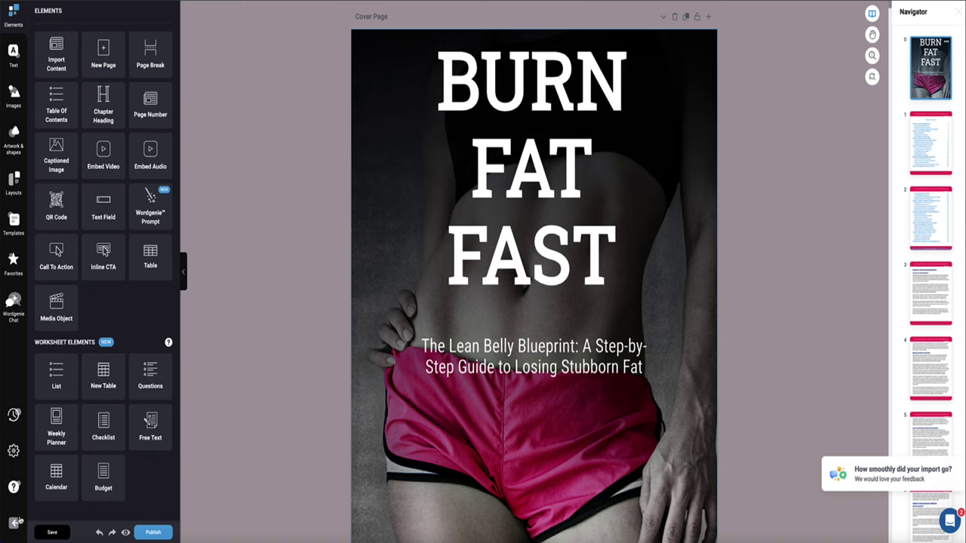
Return to the Designrr dashboard, create a Hardback + Kindle 3D cover for the Lean Belly Blueprint project and save the image
{"action": "left_click", "coordinate": [15, 522]}
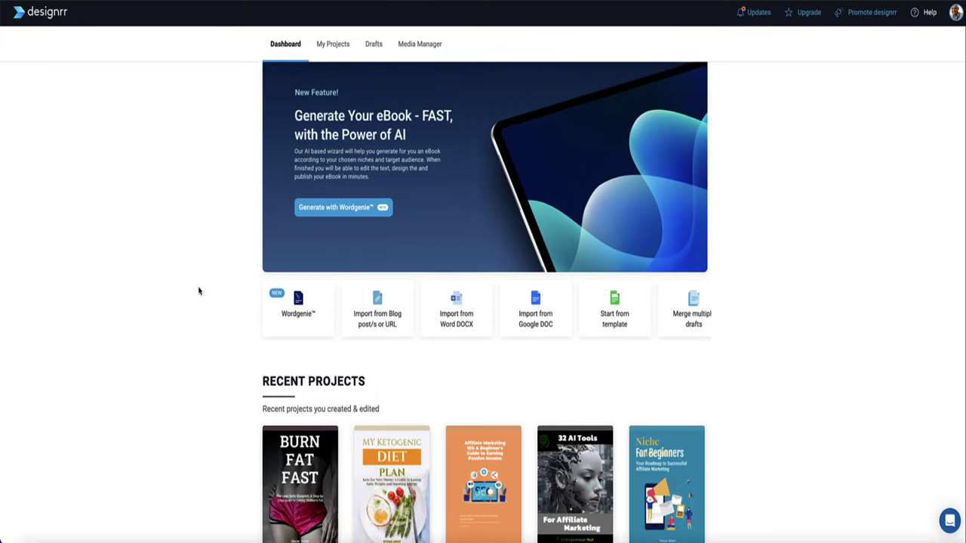
{"action": "scroll", "coordinate": [198, 290], "scroll_direction": "down", "scroll_amount": 2}
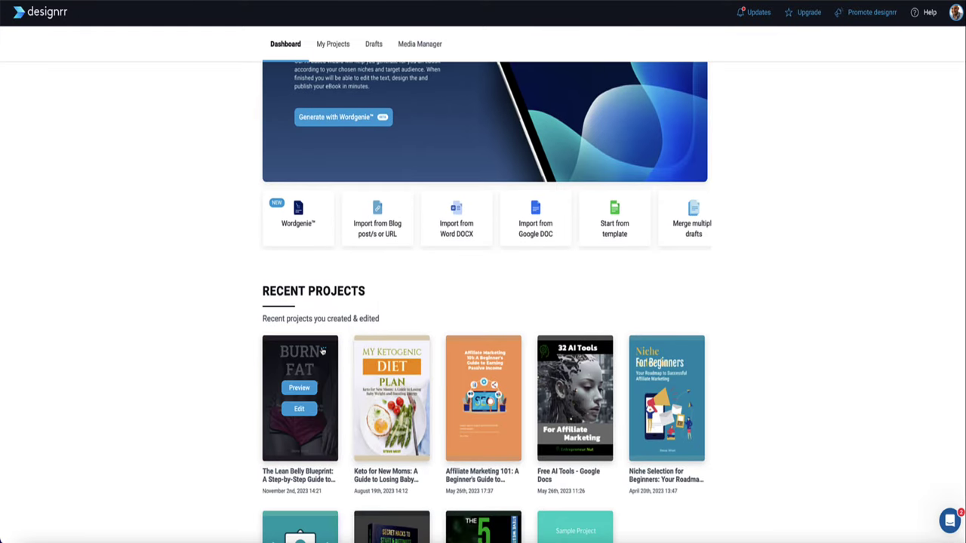
{"action": "left_click", "coordinate": [322, 351]}
{"action": "left_click", "coordinate": [382, 113]}
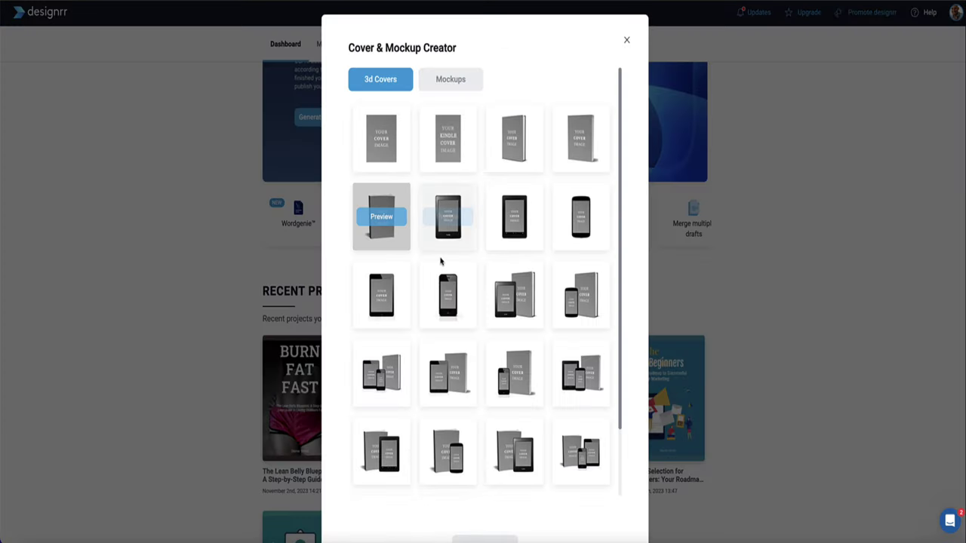
{"action": "left_click", "coordinate": [513, 294]}
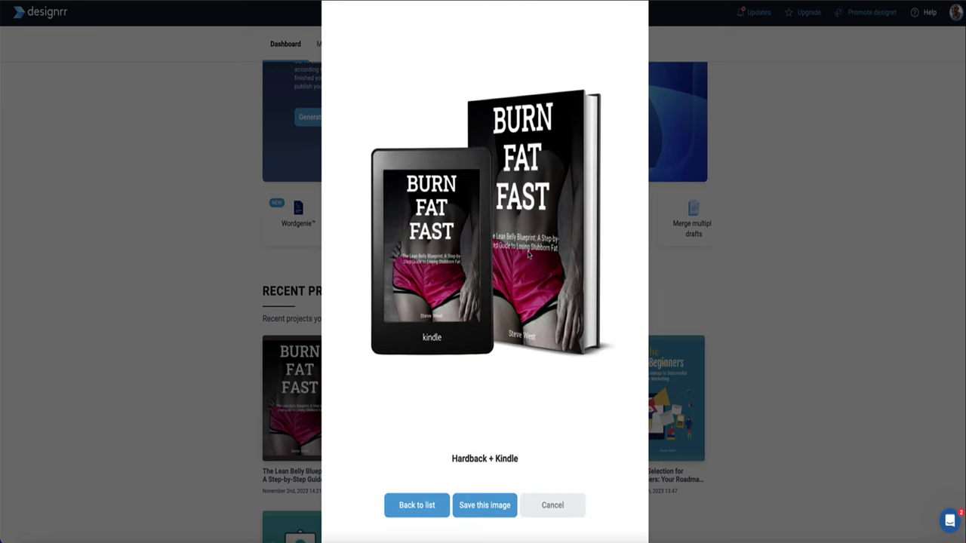
{"action": "scroll", "coordinate": [528, 255], "scroll_direction": "down", "scroll_amount": 1}
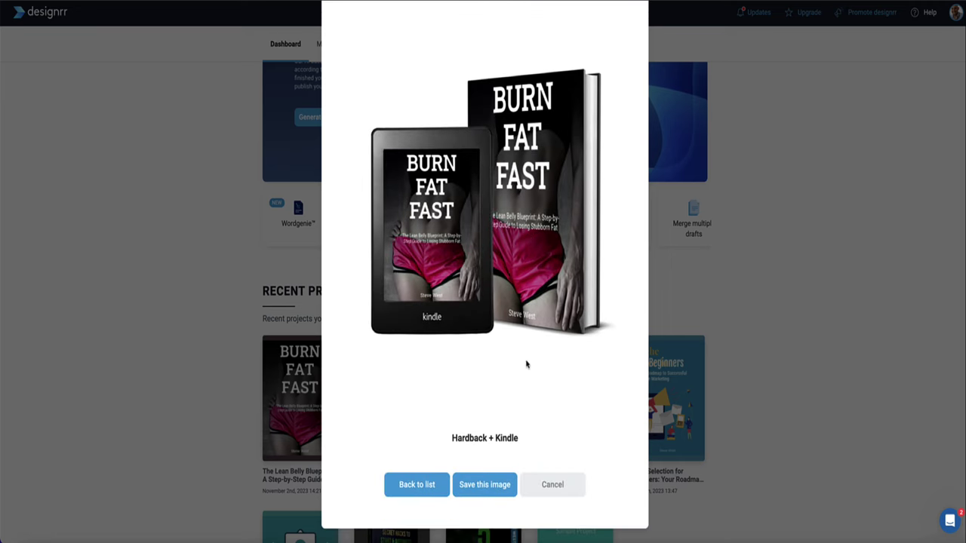
{"action": "left_click", "coordinate": [464, 484]}
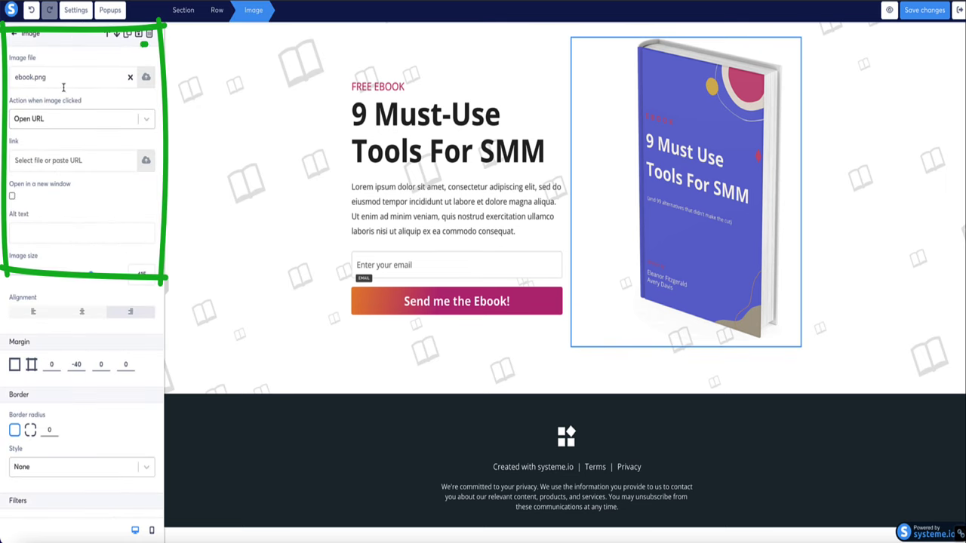
Replace the sample ebook image on the squeeze page with the 3D cover file cover3d-1383604-9.png
{"action": "left_click", "coordinate": [147, 79]}
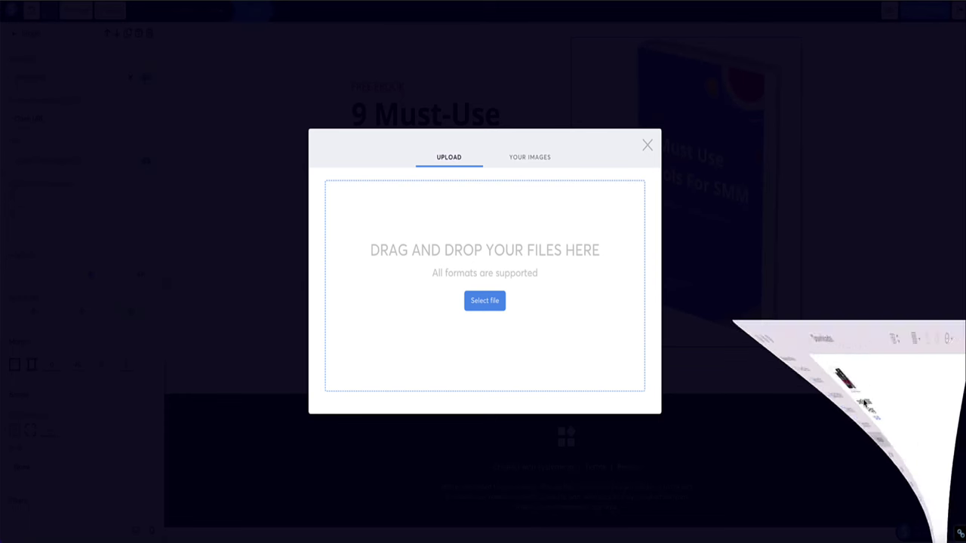
{"action": "left_click_drag", "start_coordinate": [685, 188], "coordinate": [490, 235]}
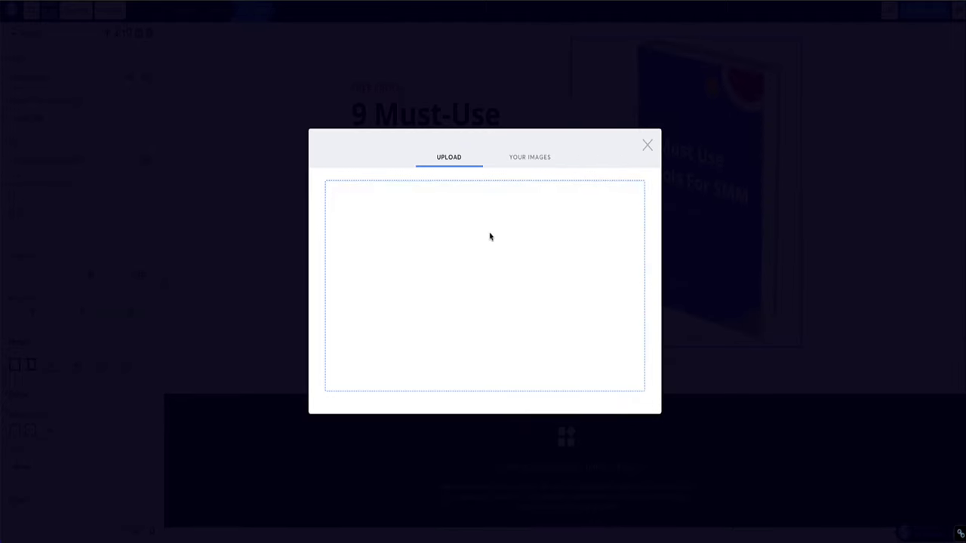
{"action": "left_click", "coordinate": [621, 421]}
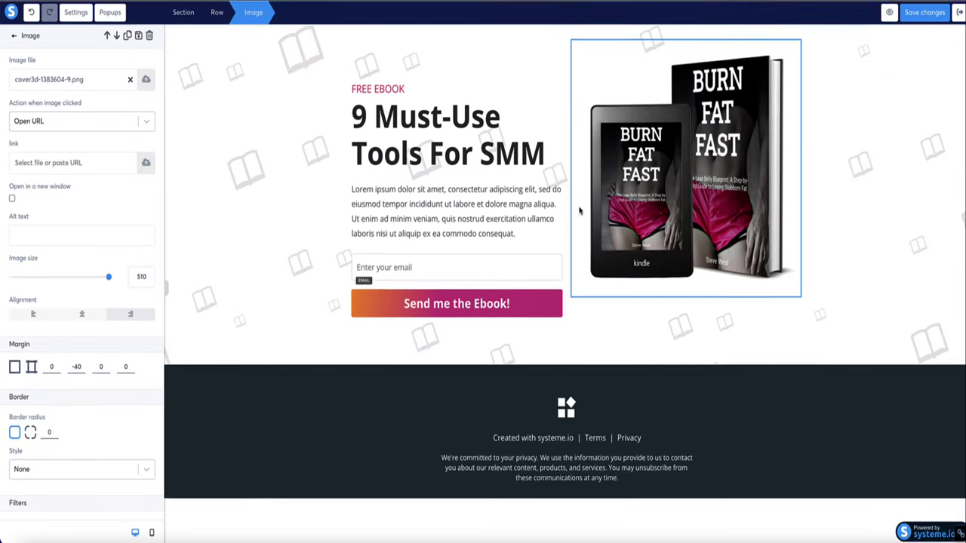
{"action": "left_click", "coordinate": [305, 152]}
Replace the page headline with "Burn Fat Fast: Scientific Strategies for Rapid Results"
{"action": "left_click", "coordinate": [425, 149]}
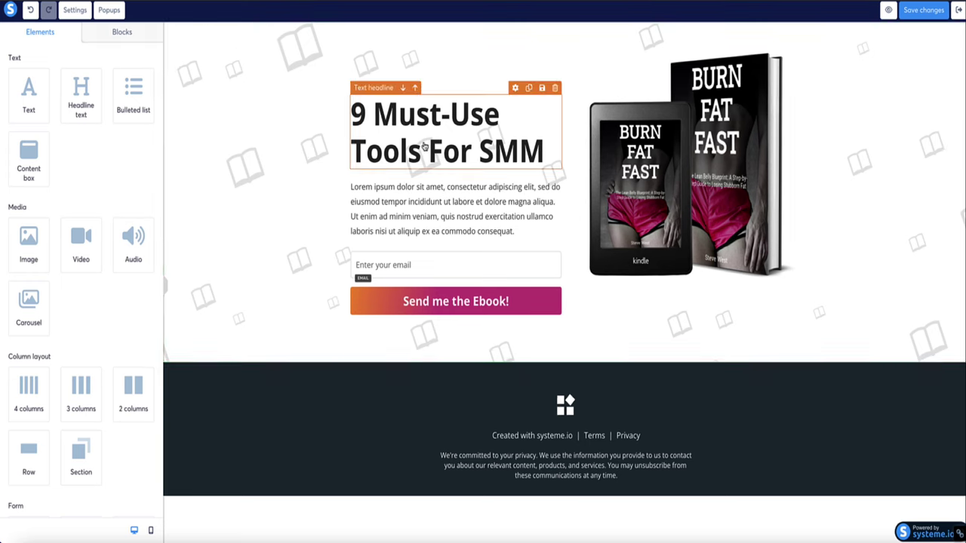
{"action": "triple_click", "coordinate": [424, 143]}
{"action": "type", "text": "Burn Fat Fast: Scientific Strategies for Rapid Results"}
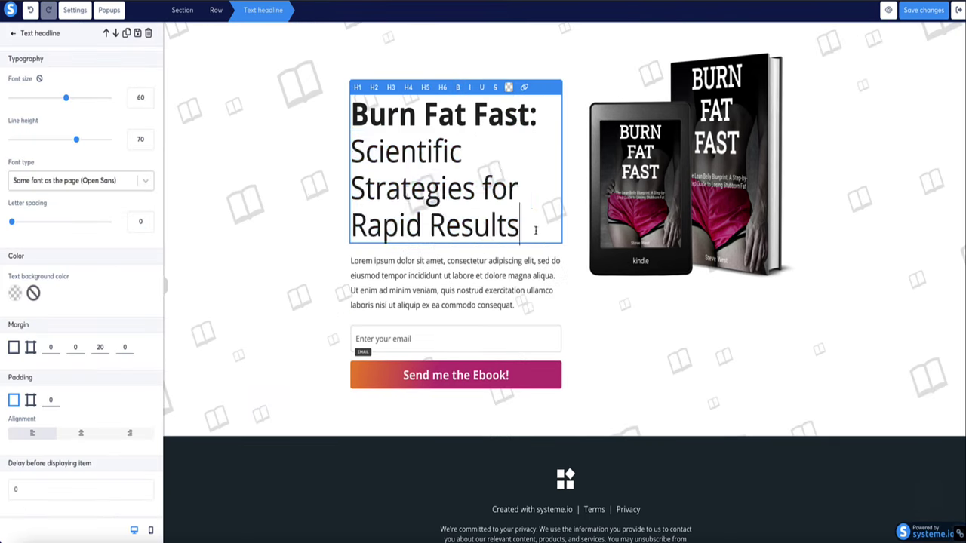
Set the headline's font size to 36 and reduce its line height to bring the lines closer together
{"action": "left_click_drag", "start_coordinate": [535, 226], "coordinate": [299, 153]}
{"action": "left_click", "coordinate": [389, 113]}
{"action": "left_click_drag", "start_coordinate": [65, 98], "coordinate": [40, 104]}
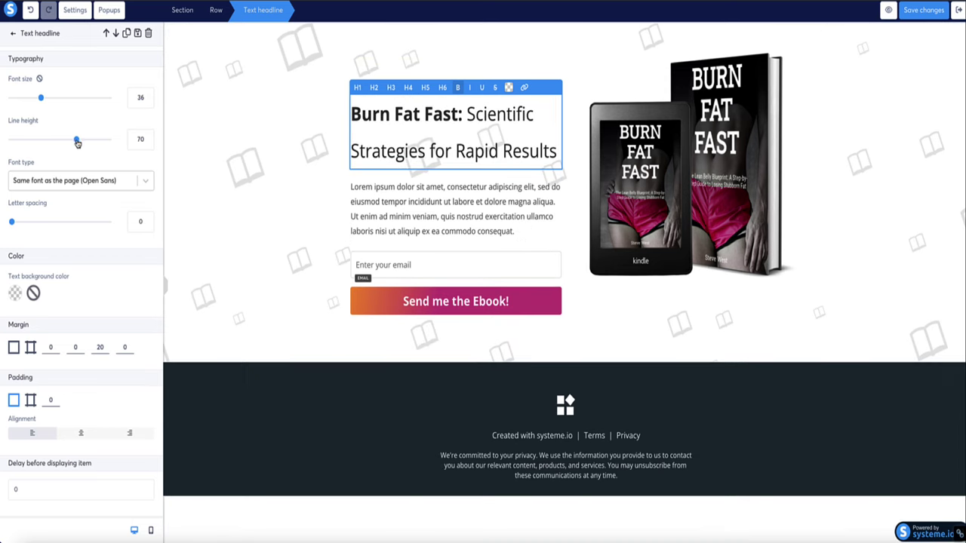
{"action": "left_click_drag", "start_coordinate": [77, 142], "coordinate": [60, 140]}
Replace the placeholder paragraph with "Get your free copy of my ebook today!" at font size 20
{"action": "left_click", "coordinate": [404, 179]}
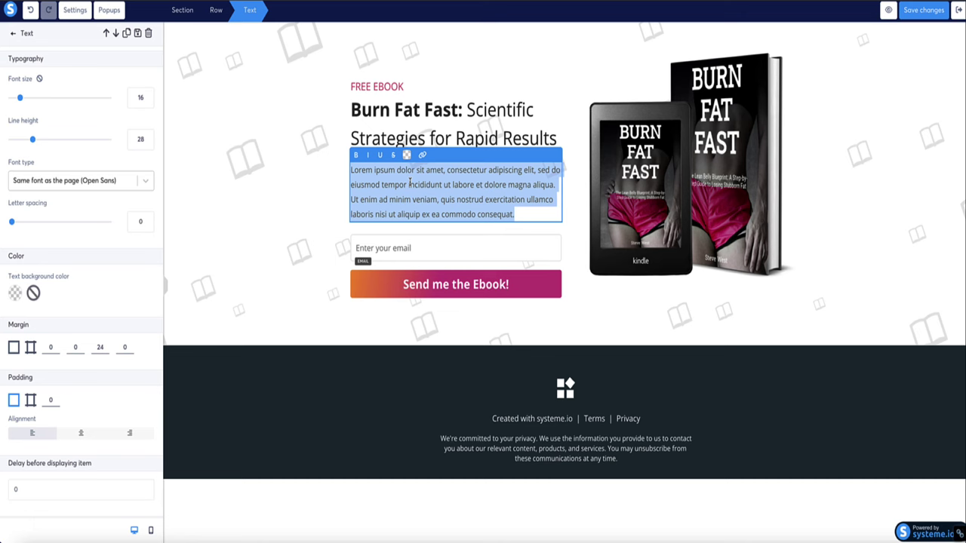
{"action": "type", "text": "Get your free copy of my ebook today!"}
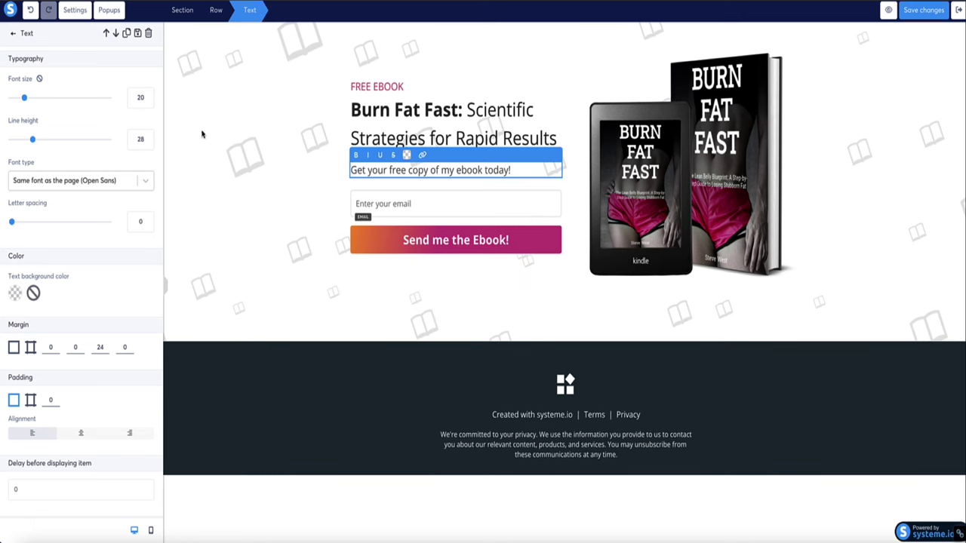
{"action": "left_click", "coordinate": [216, 157]}
Remove the background image background1.png from the main section of the squeeze page
{"action": "left_click", "coordinate": [190, 85]}
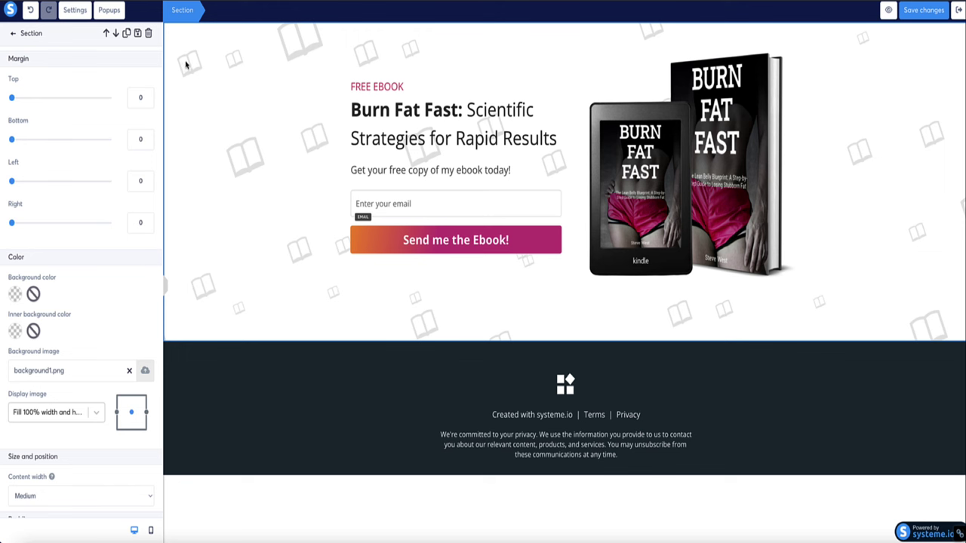
{"action": "left_click", "coordinate": [240, 64]}
{"action": "left_click", "coordinate": [181, 92]}
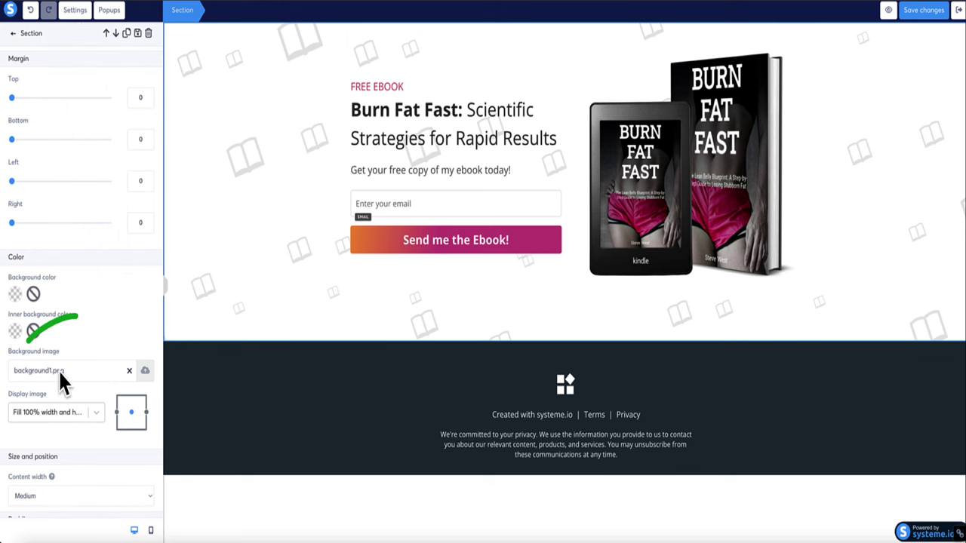
{"action": "left_click", "coordinate": [129, 373]}
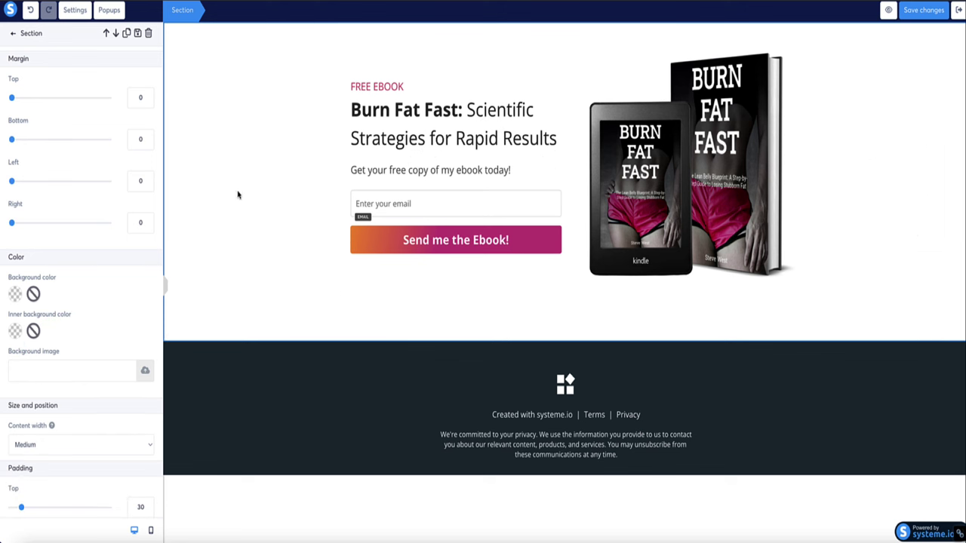
{"action": "left_click", "coordinate": [145, 374]}
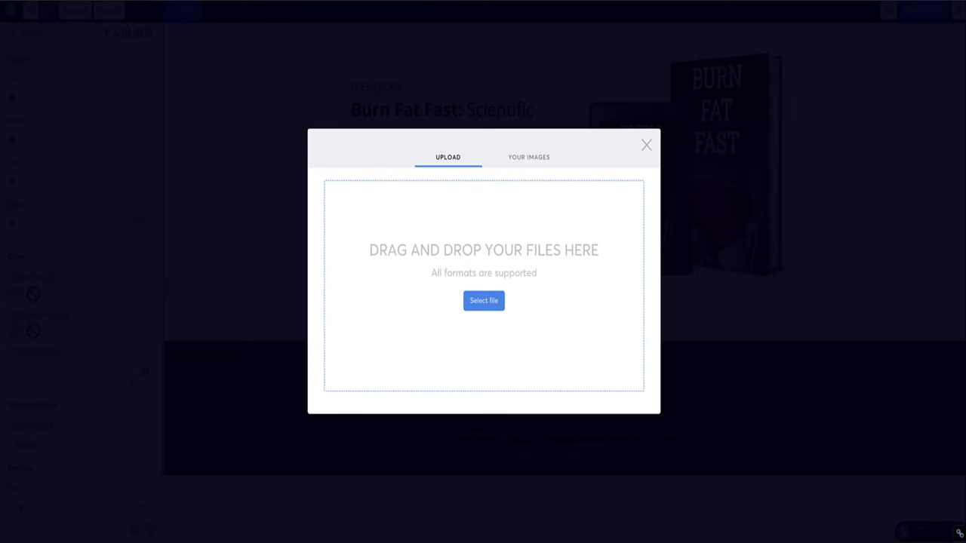
{"action": "left_click", "coordinate": [645, 145]}
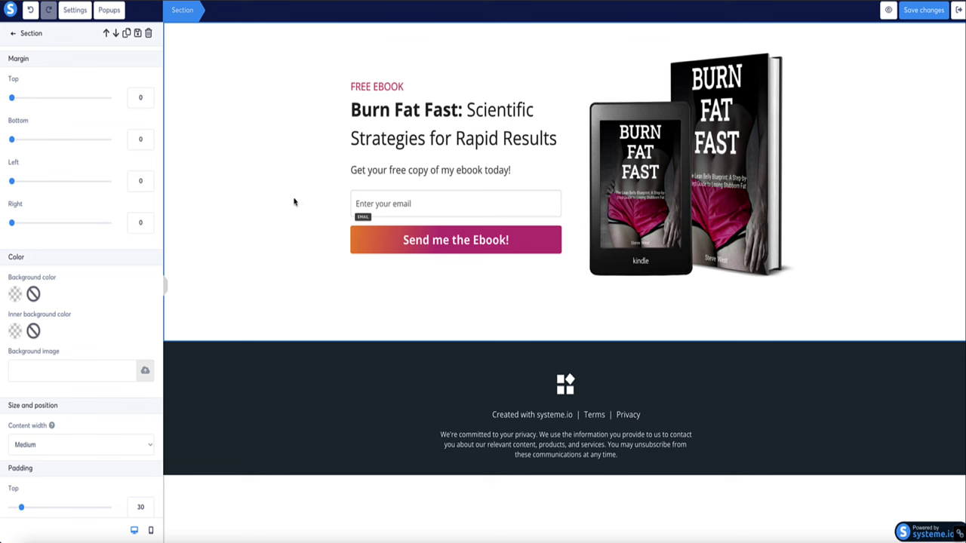
{"action": "left_click", "coordinate": [221, 214]}
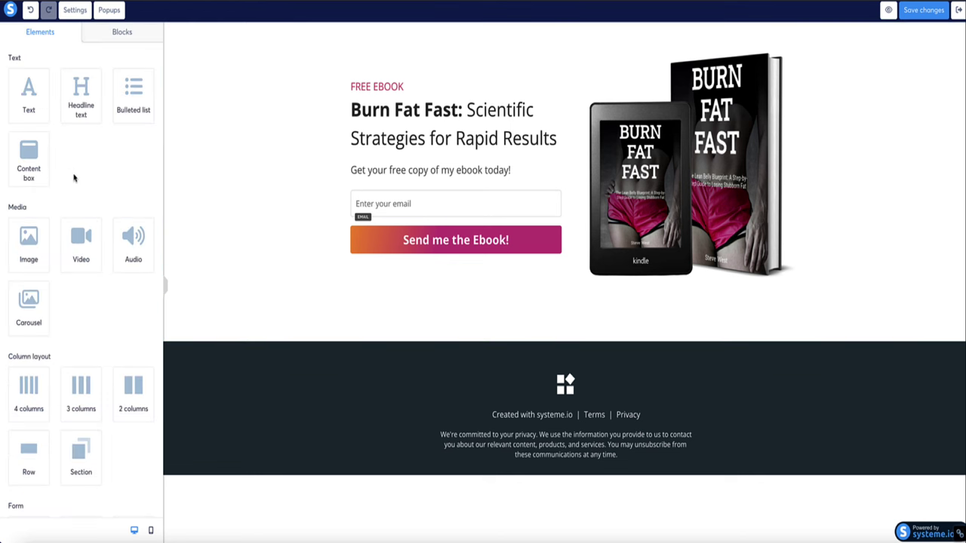
Add a form input above the email field and set its input type to First name
{"action": "scroll", "coordinate": [74, 178], "scroll_direction": "down", "scroll_amount": 5}
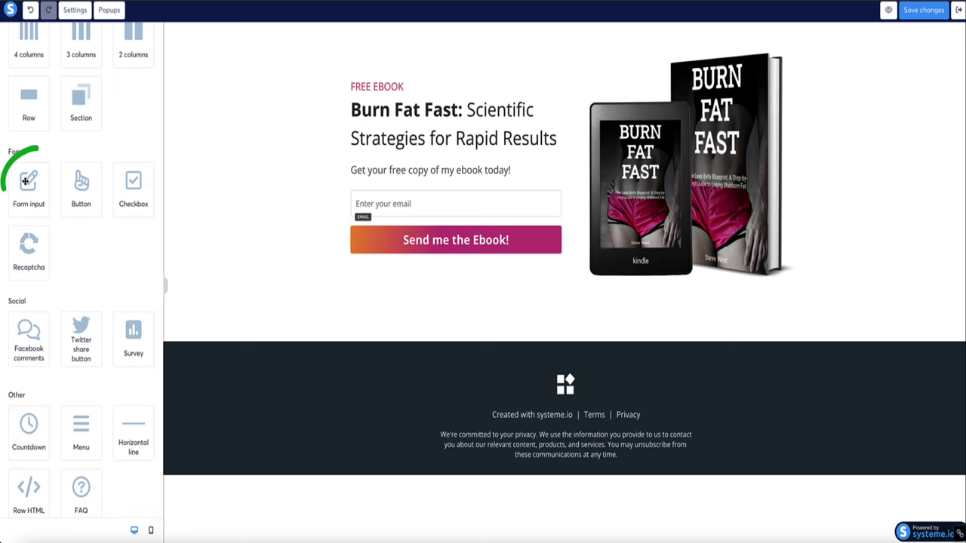
{"action": "left_click_drag", "start_coordinate": [25, 181], "coordinate": [405, 205]}
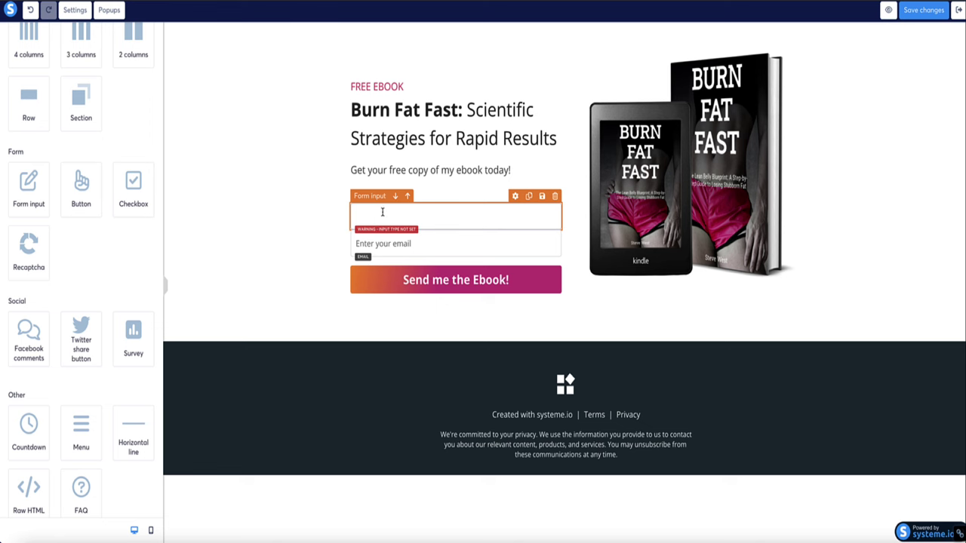
{"action": "left_click", "coordinate": [381, 214]}
{"action": "left_click", "coordinate": [438, 215]}
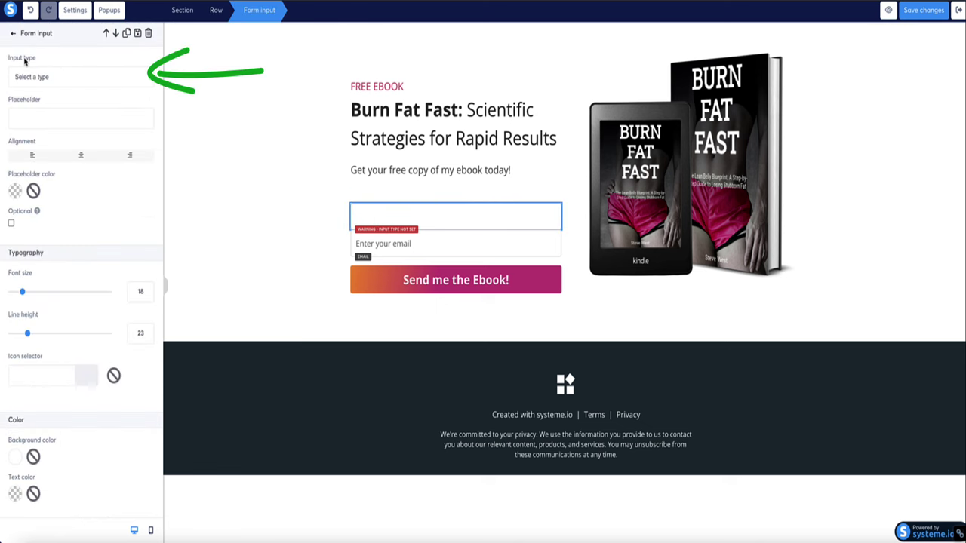
{"action": "left_click", "coordinate": [94, 78]}
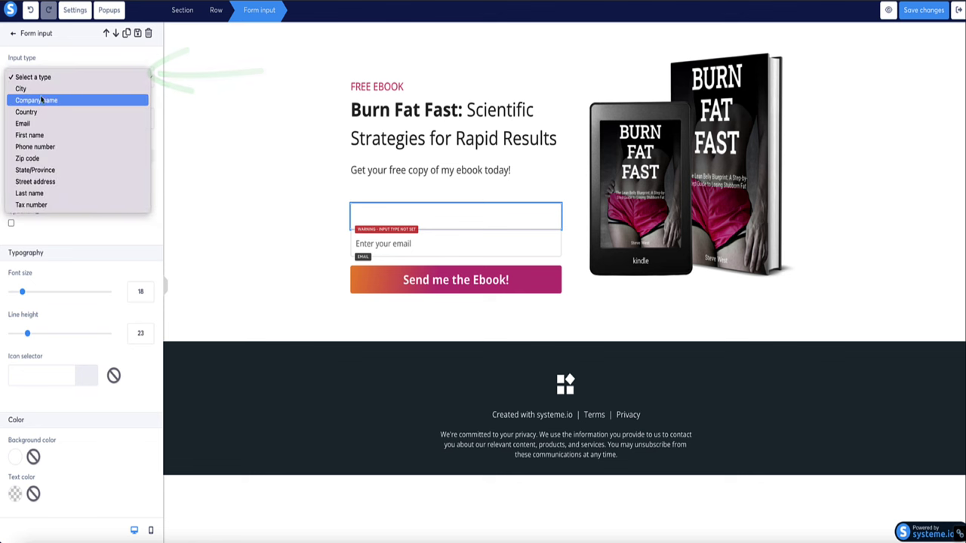
{"action": "left_click", "coordinate": [38, 135]}
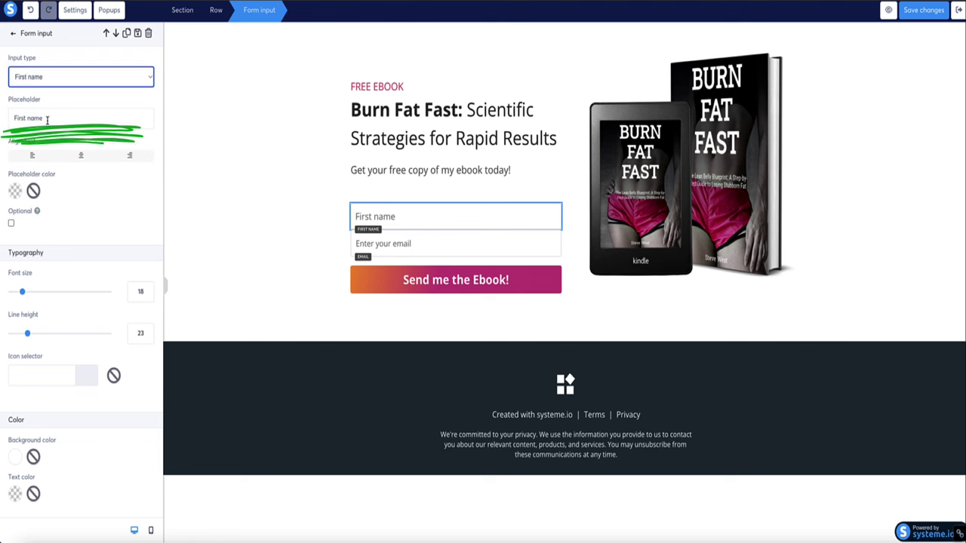
Set the first name field's placeholder to "enter your name here..." and make the field optional
{"action": "left_click_drag", "start_coordinate": [45, 118], "coordinate": [7, 123]}
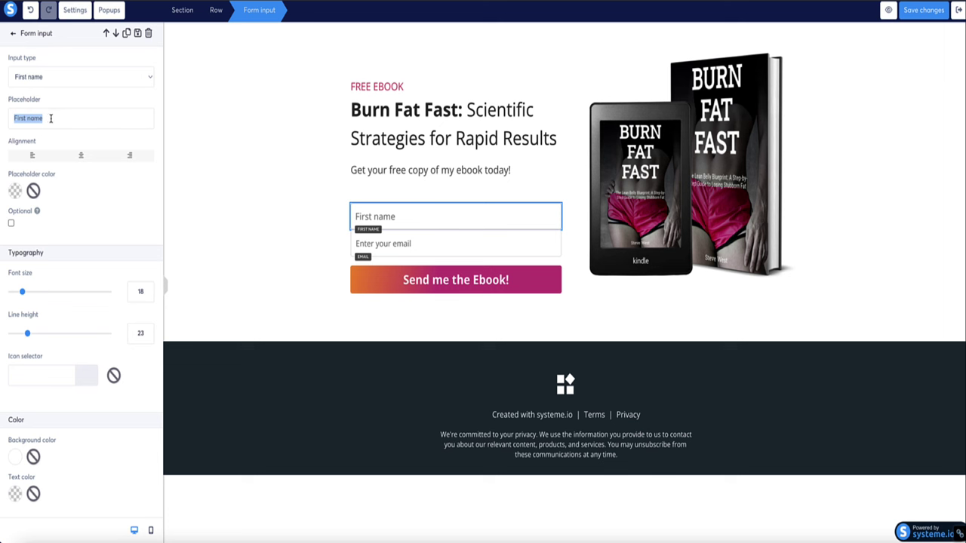
{"action": "type", "text": "enter your name here..."}
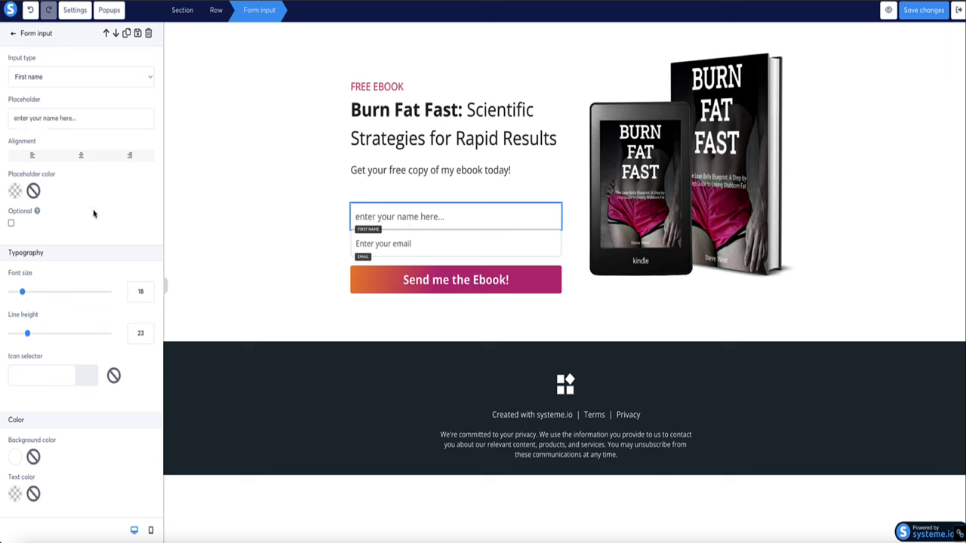
{"action": "left_click", "coordinate": [11, 224]}
{"action": "left_click", "coordinate": [379, 243]}
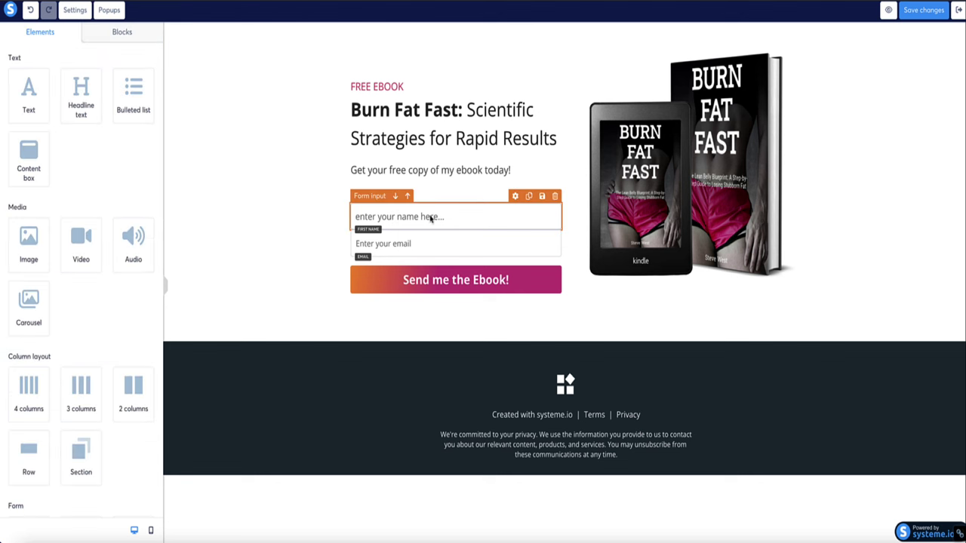
Set the first name field's bottom margin to 20 to separate it from the email field
{"action": "left_click", "coordinate": [431, 218]}
{"action": "scroll", "coordinate": [38, 287], "scroll_direction": "down", "scroll_amount": 5}
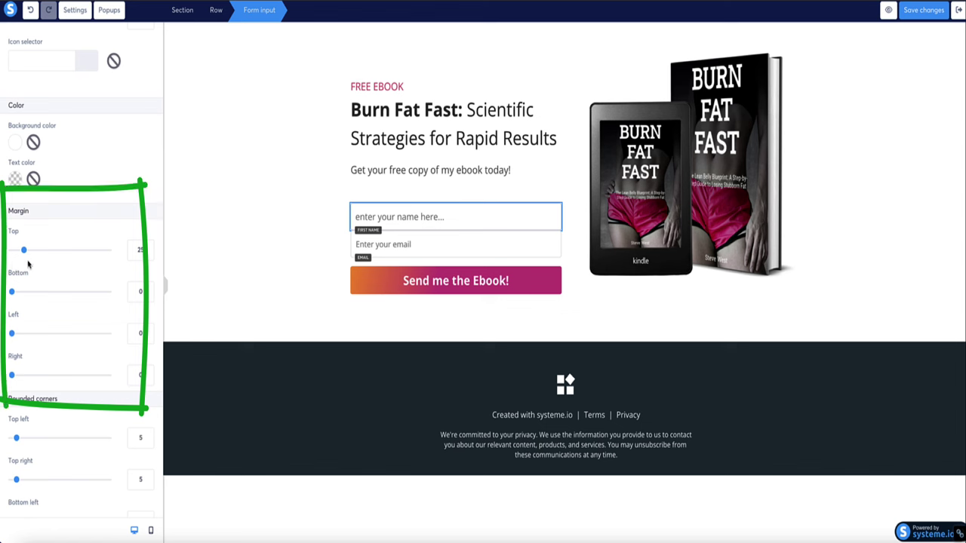
{"action": "left_click_drag", "start_coordinate": [13, 292], "coordinate": [22, 295]}
{"action": "left_click", "coordinate": [219, 272]}
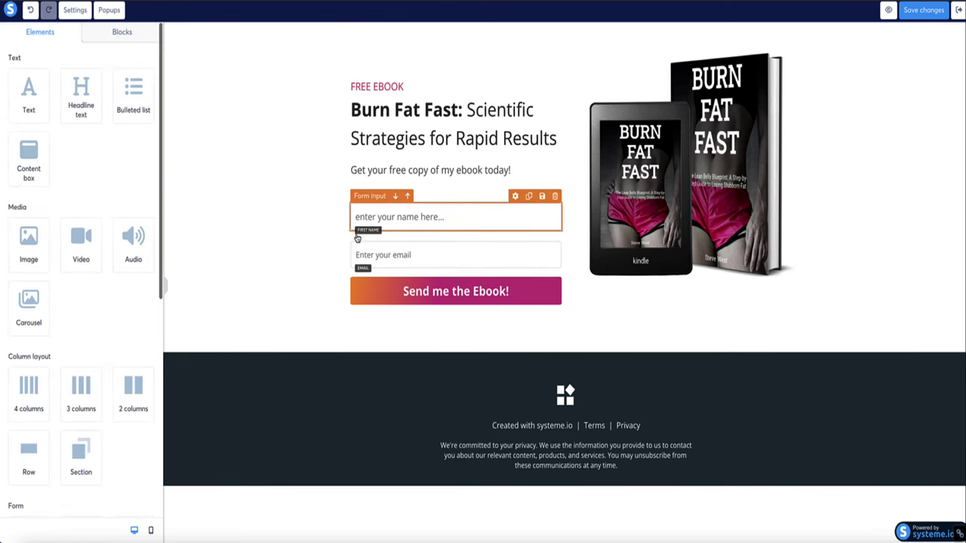
{"action": "left_click", "coordinate": [321, 219]}
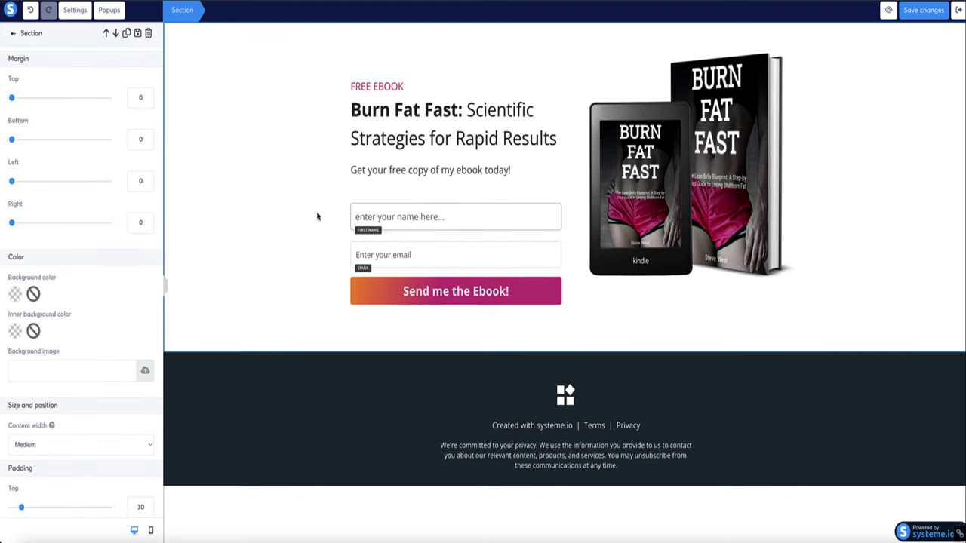
Reduce the first name field's top margin to 2
{"action": "left_click", "coordinate": [399, 213]}
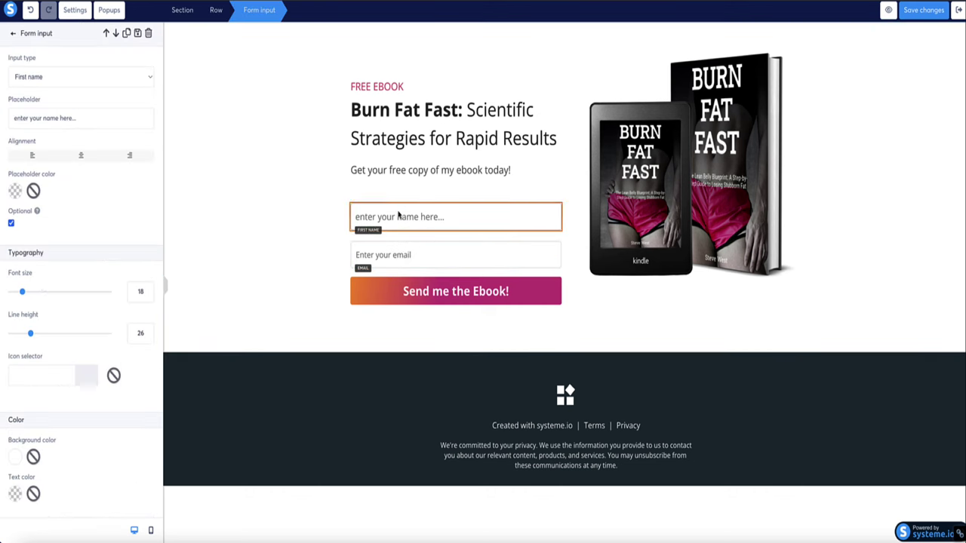
{"action": "scroll", "coordinate": [38, 294], "scroll_direction": "down", "scroll_amount": 4}
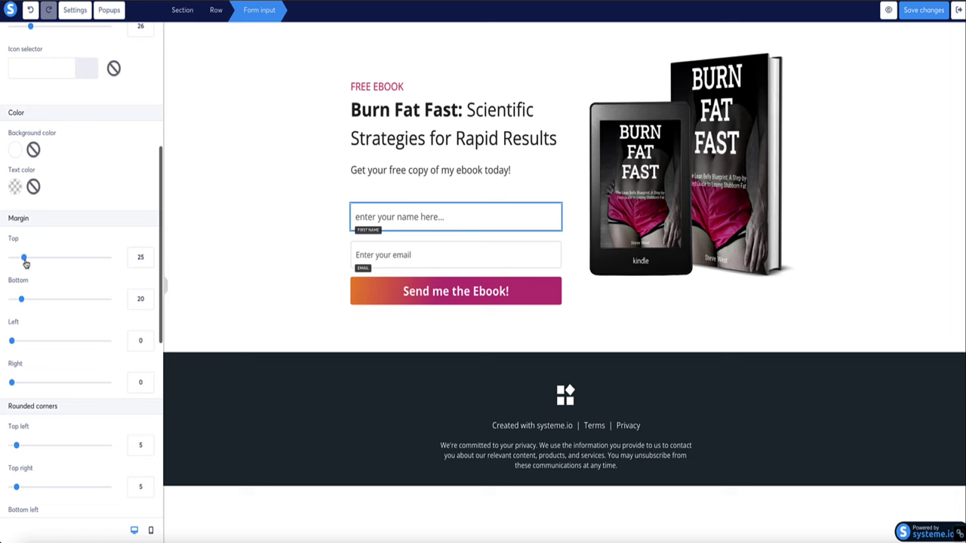
{"action": "left_click_drag", "start_coordinate": [23, 258], "coordinate": [13, 264]}
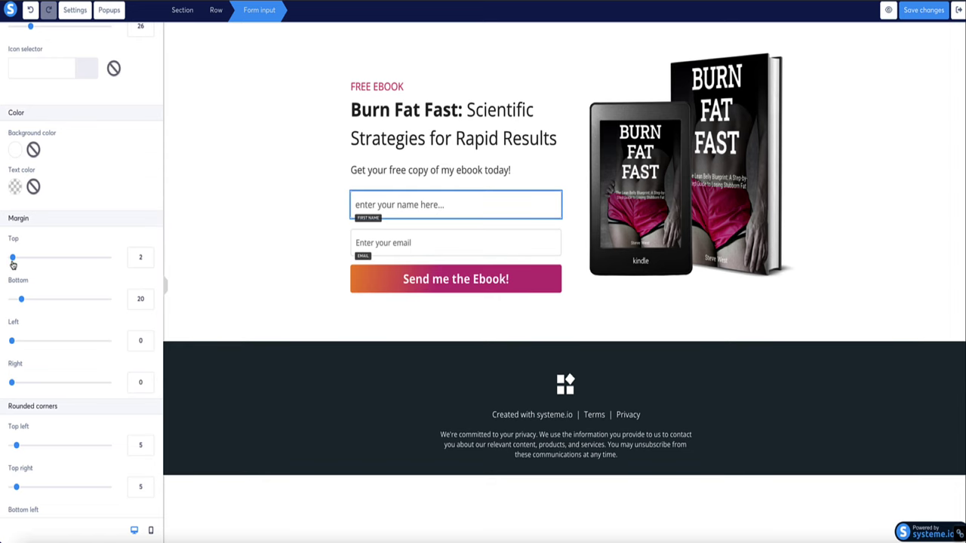
{"action": "left_click", "coordinate": [253, 188]}
Enlarge and underline the FREE EBOOK text above the headline
{"action": "double_click", "coordinate": [385, 87]}
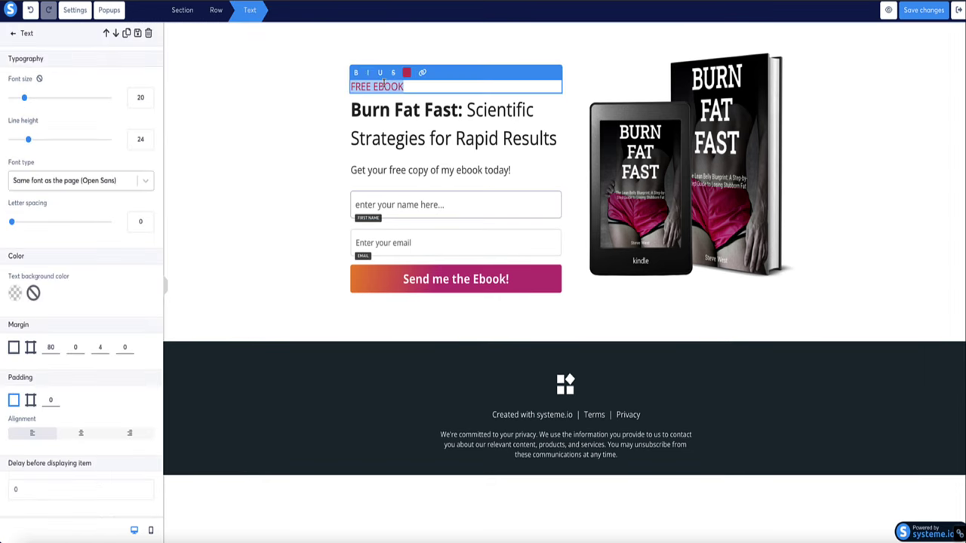
{"action": "left_click", "coordinate": [279, 130]}
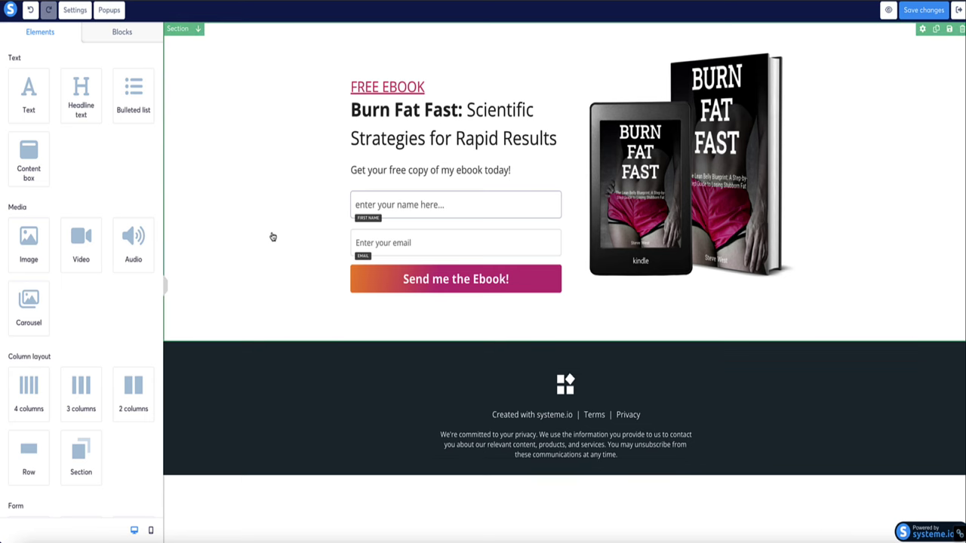
Save the squeeze page changes and preview the page
{"action": "left_click", "coordinate": [920, 11]}
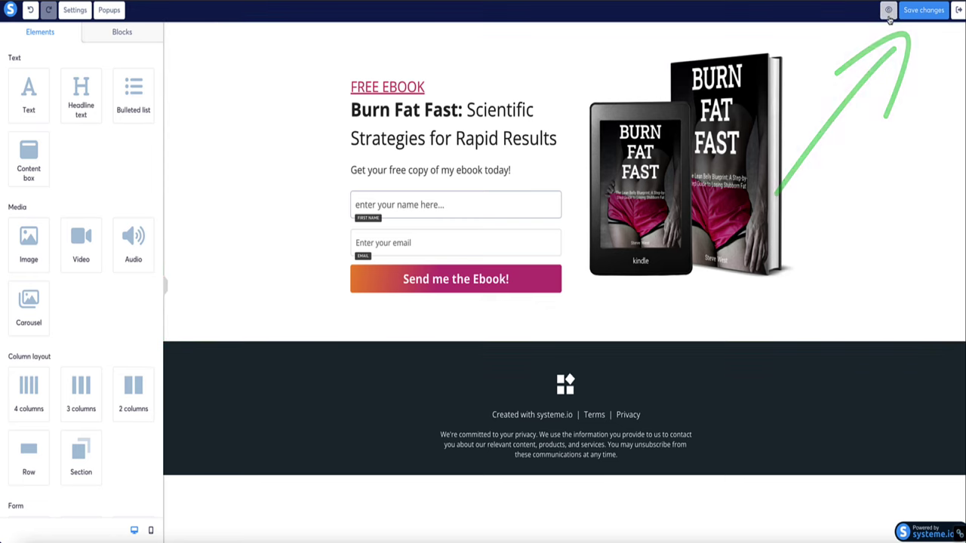
{"action": "left_click", "coordinate": [888, 11]}
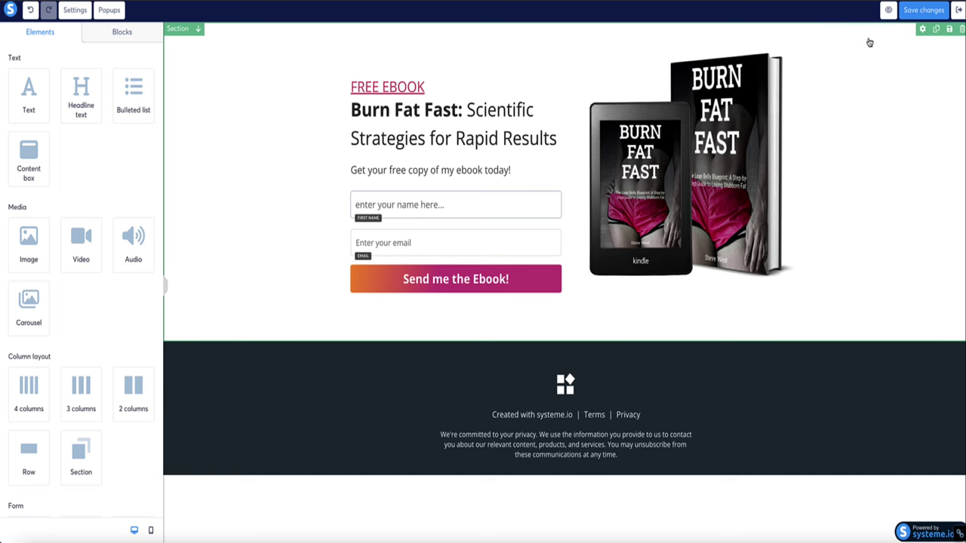
Apply the "Thank you for your payment!" video template to the Thank You / Download Page and open that page for editing
{"action": "left_click", "coordinate": [958, 9]}
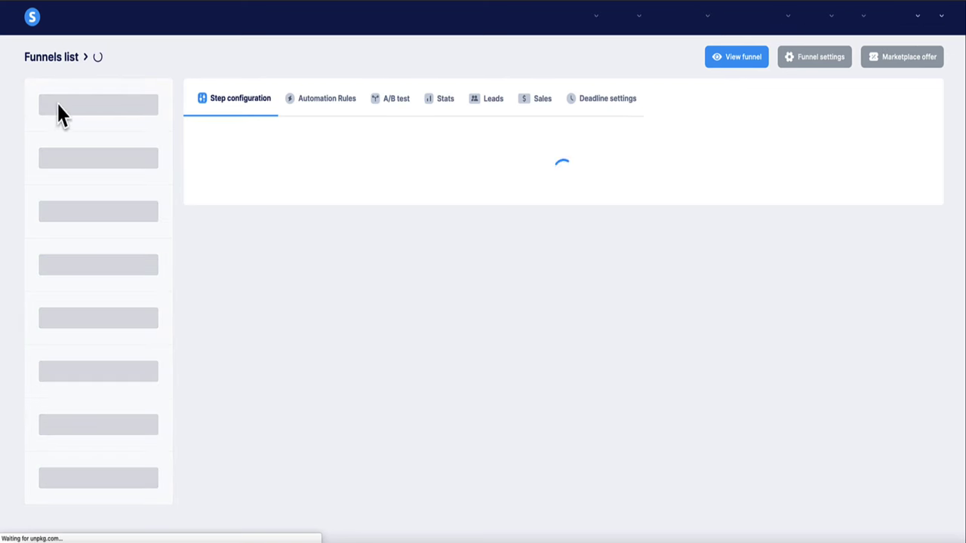
{"action": "left_click", "coordinate": [56, 142]}
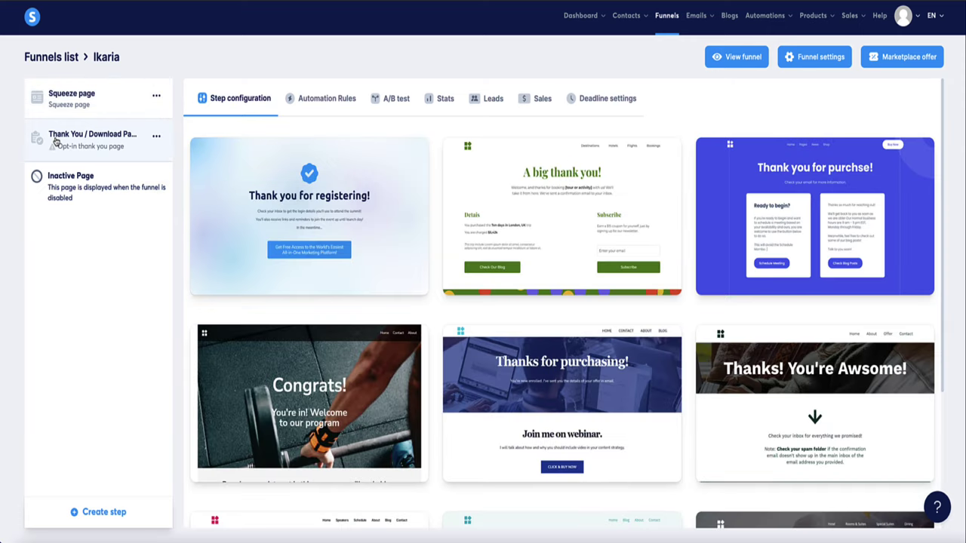
{"action": "scroll", "coordinate": [578, 176], "scroll_direction": "down", "scroll_amount": 3}
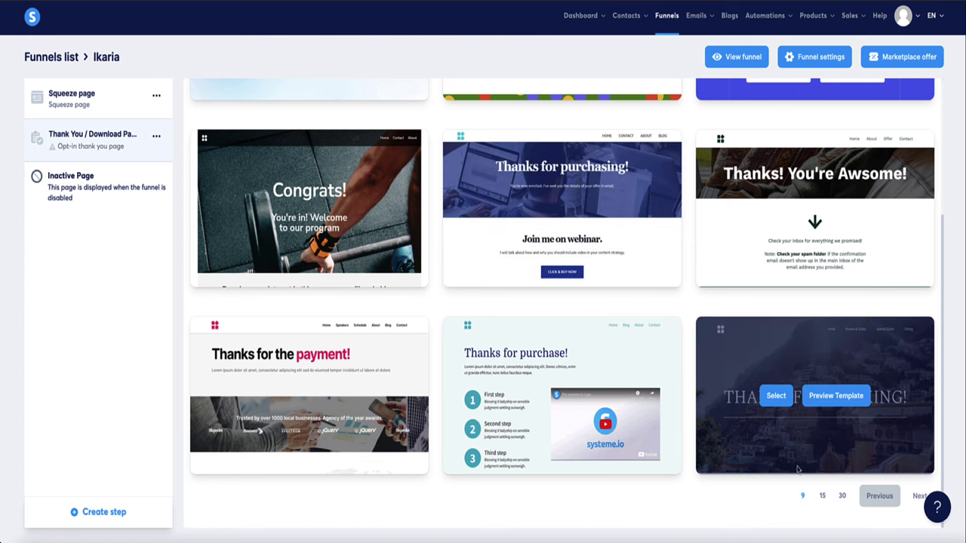
{"action": "left_click", "coordinate": [824, 496]}
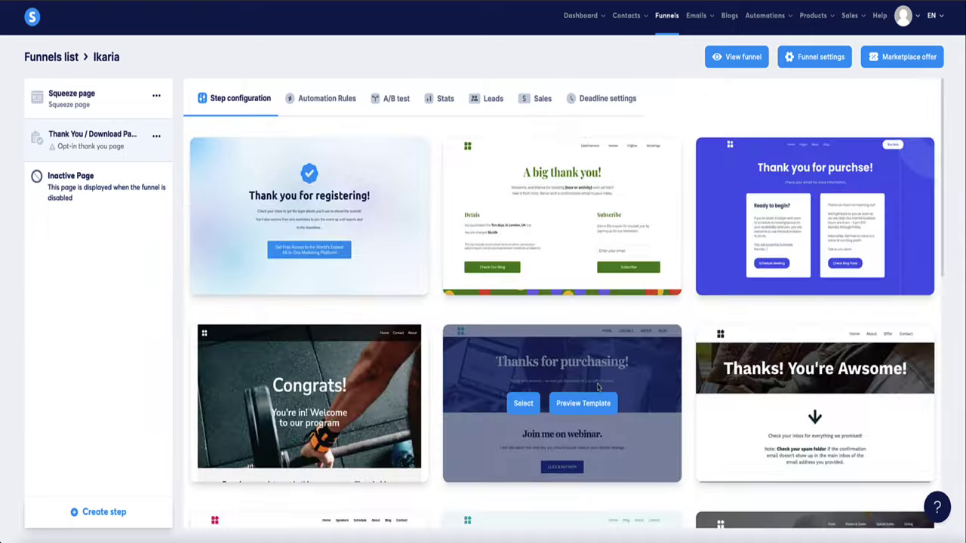
{"action": "scroll", "coordinate": [603, 377], "scroll_direction": "down", "scroll_amount": 8}
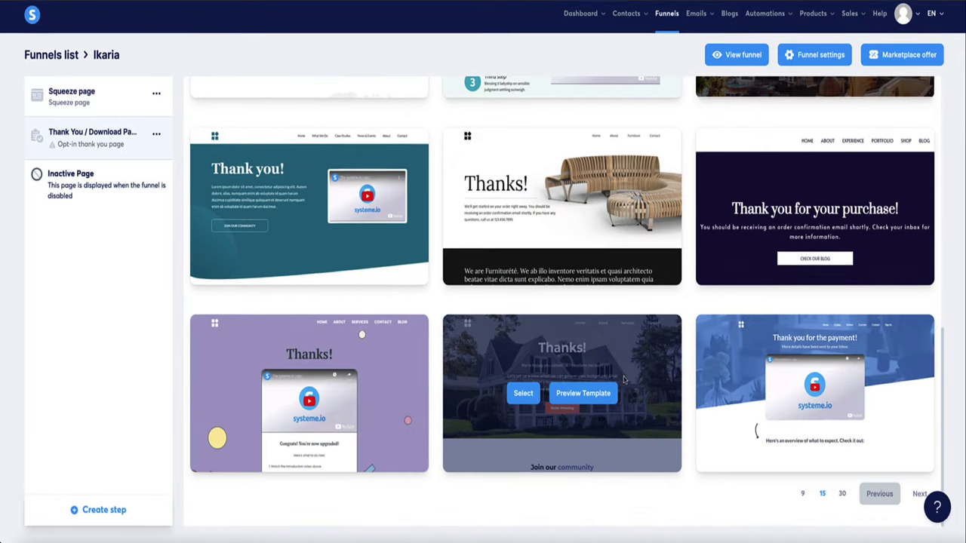
{"action": "left_click", "coordinate": [842, 497]}
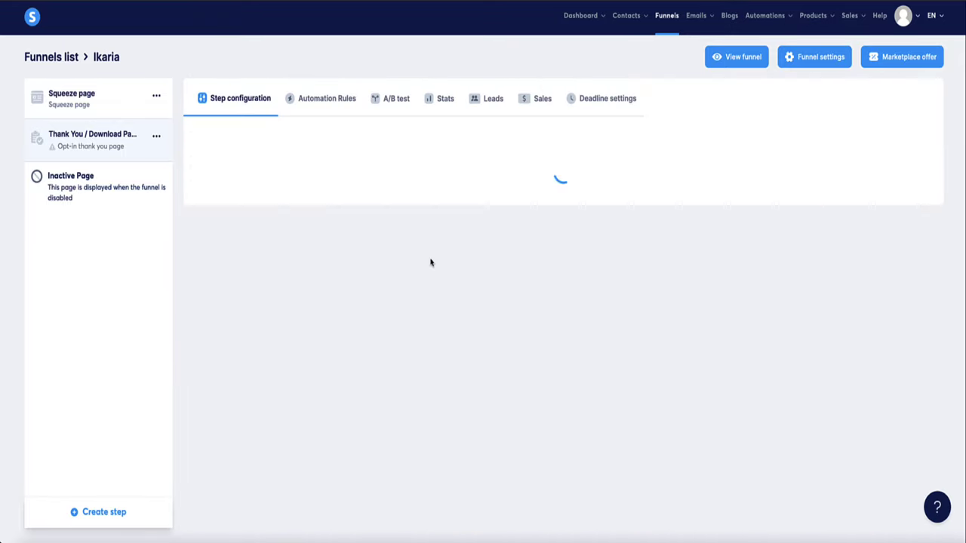
{"action": "scroll", "coordinate": [862, 204], "scroll_direction": "down", "scroll_amount": 10}
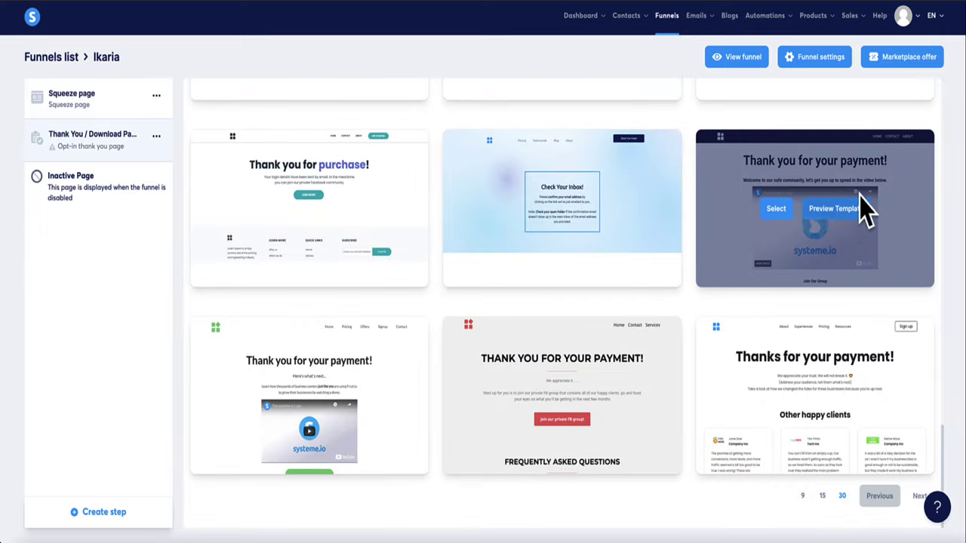
{"action": "left_click", "coordinate": [768, 214]}
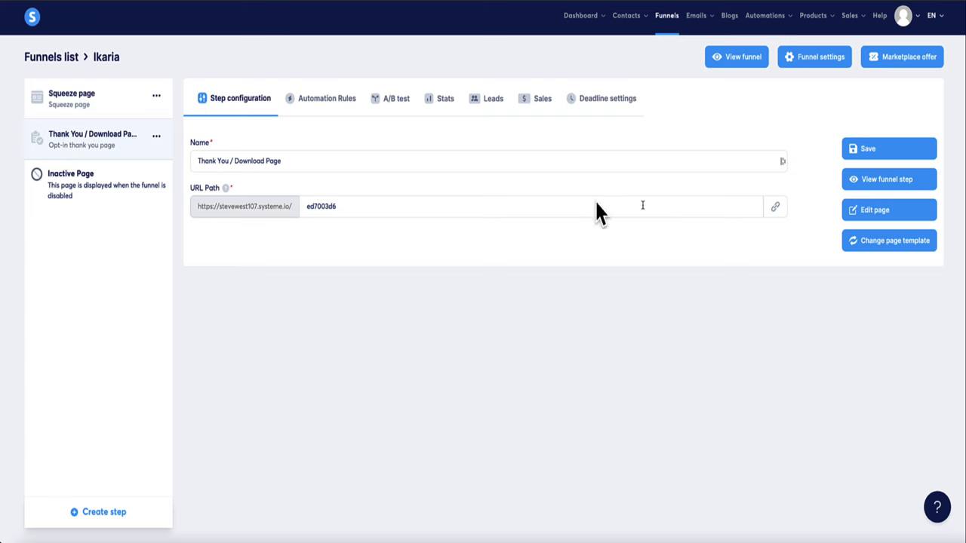
{"action": "left_click", "coordinate": [880, 215]}
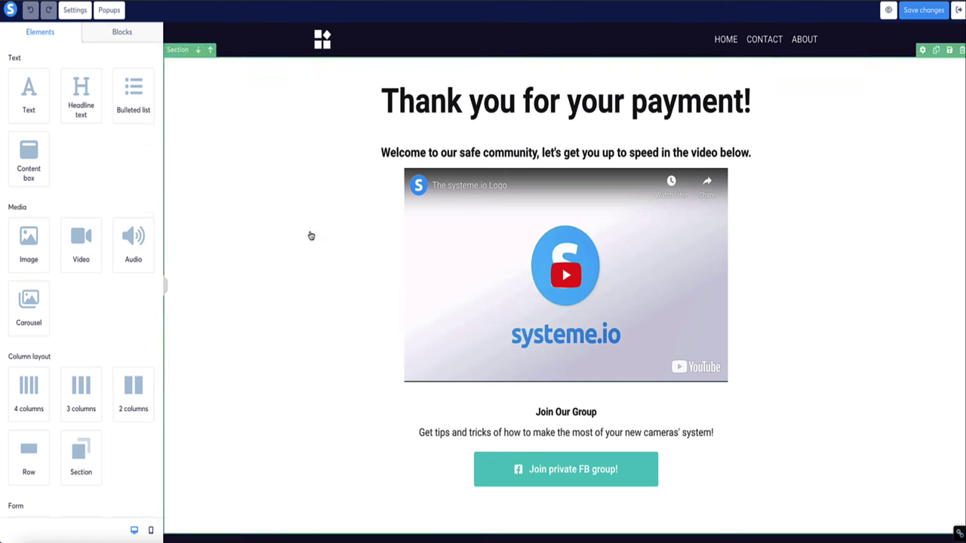
Examine the settings of the thank-you page's video, including its direct-link URL
{"action": "left_click", "coordinate": [283, 230]}
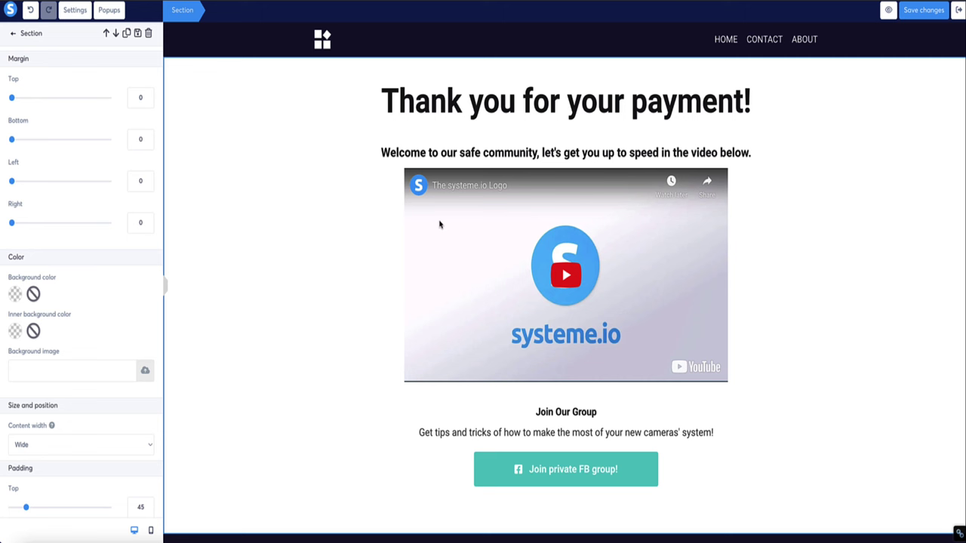
{"action": "left_click", "coordinate": [477, 221]}
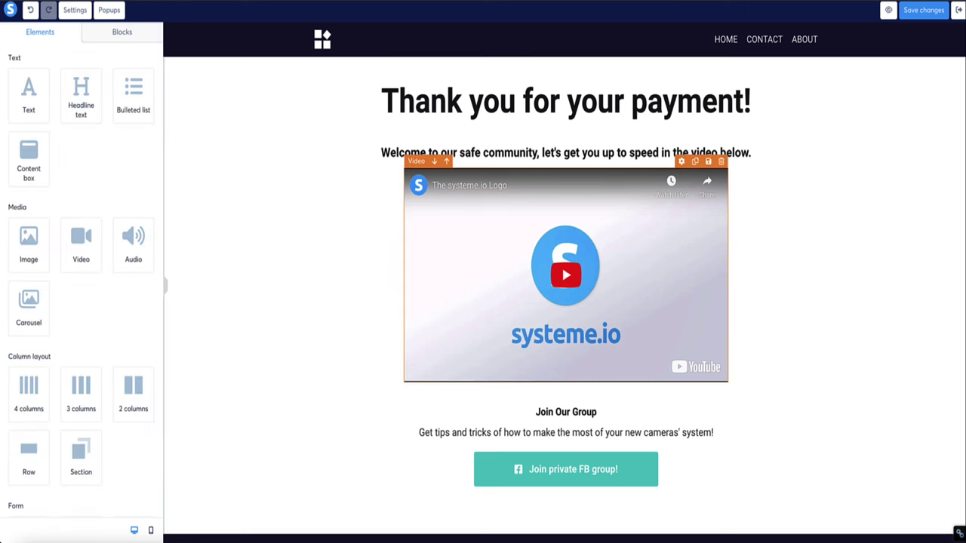
{"action": "left_click", "coordinate": [488, 229]}
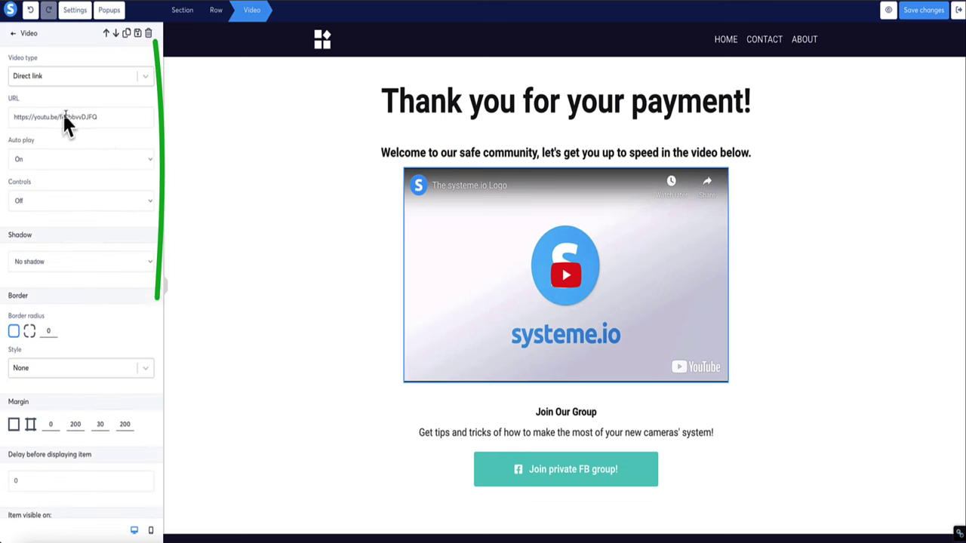
{"action": "left_click_drag", "start_coordinate": [98, 117], "coordinate": [11, 119]}
{"action": "left_click", "coordinate": [90, 117]}
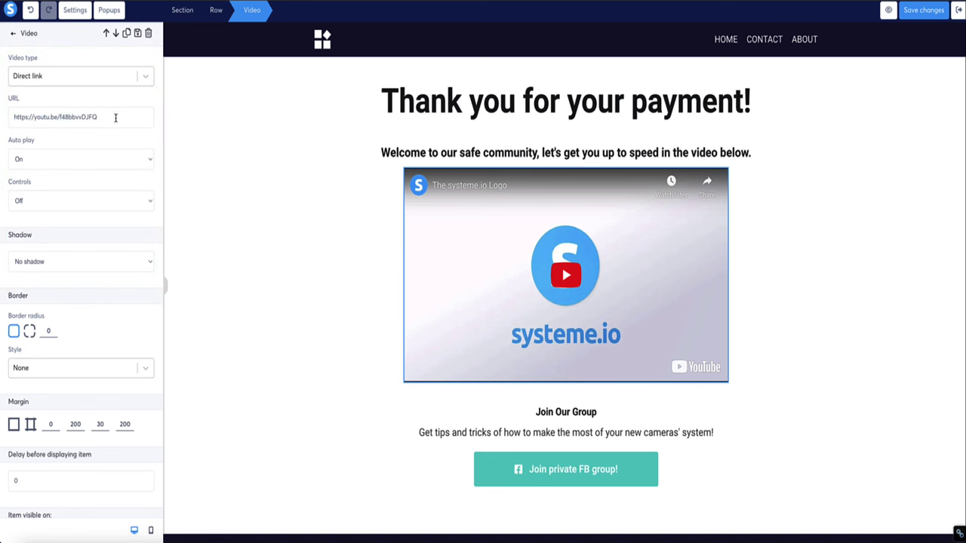
{"action": "left_click_drag", "start_coordinate": [115, 118], "coordinate": [3, 125]}
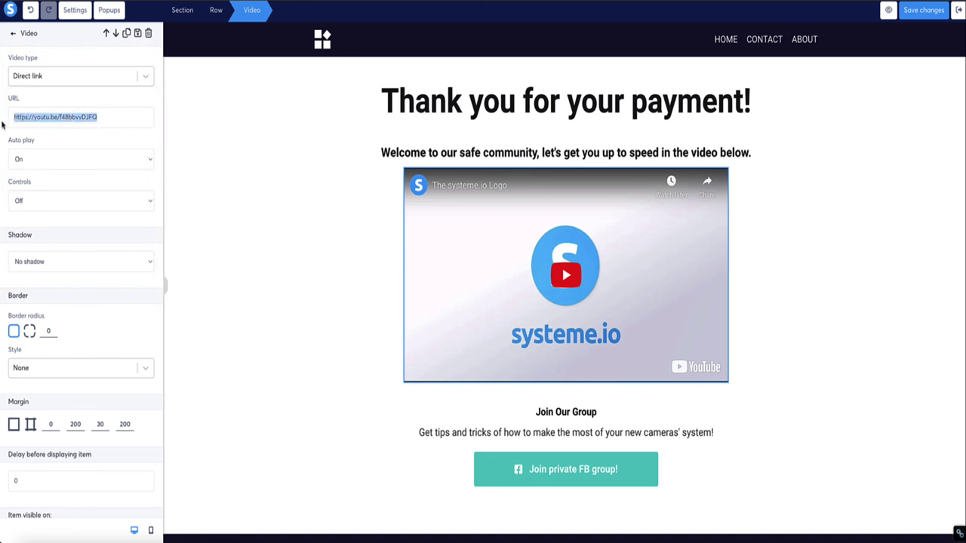
{"action": "left_click", "coordinate": [110, 118]}
{"action": "triple_click", "coordinate": [39, 117]}
Try the Upload file video type for the thank-you page's video and check its upload dialog without adding a file
{"action": "left_click", "coordinate": [146, 78]}
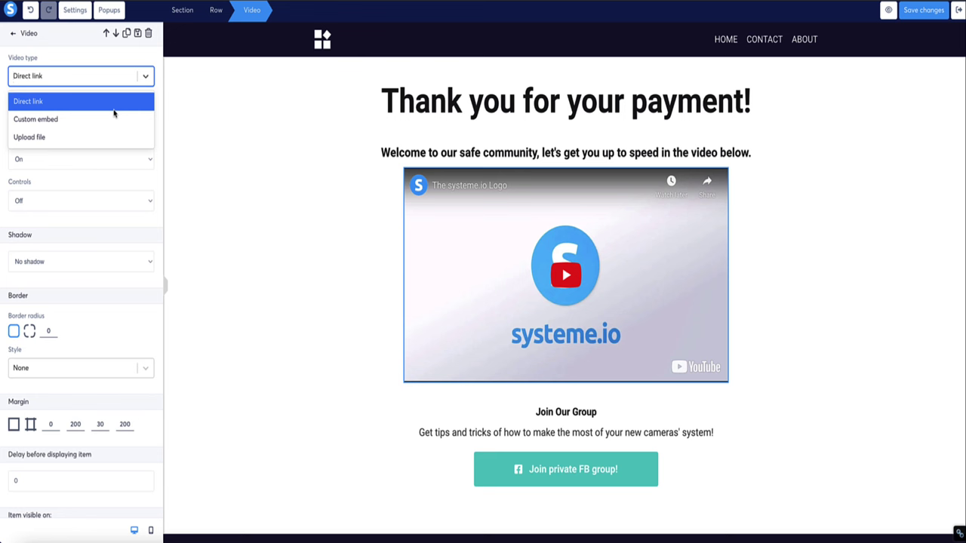
{"action": "left_click", "coordinate": [28, 138]}
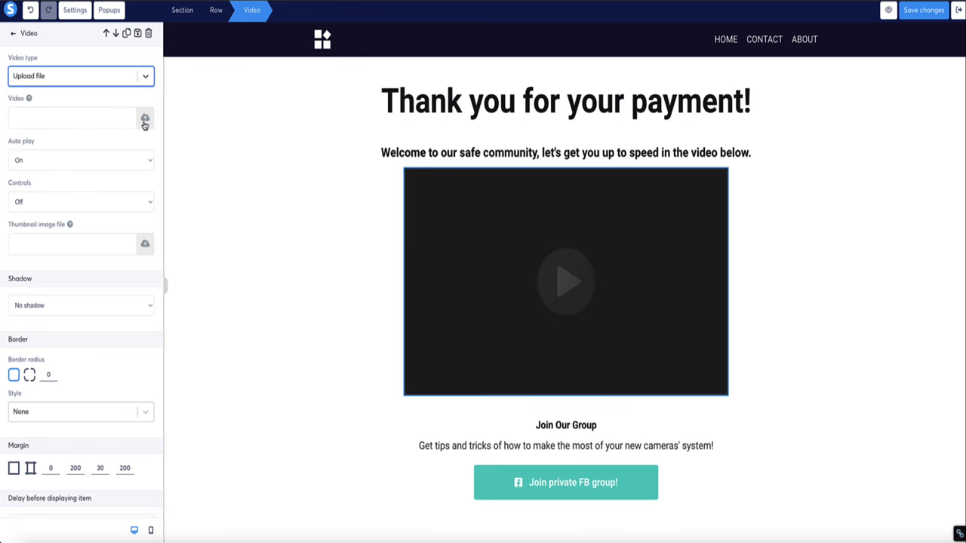
{"action": "left_click", "coordinate": [145, 120]}
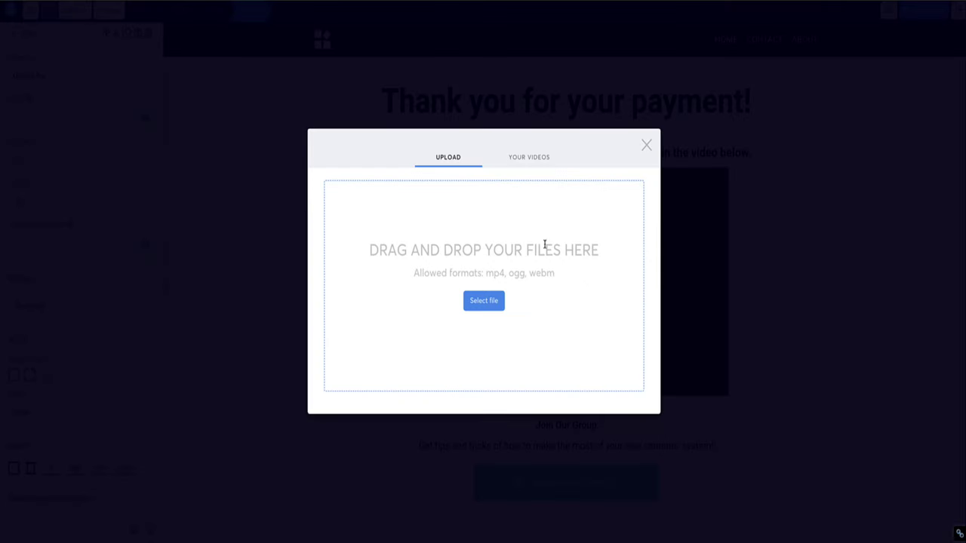
{"action": "left_click", "coordinate": [646, 146]}
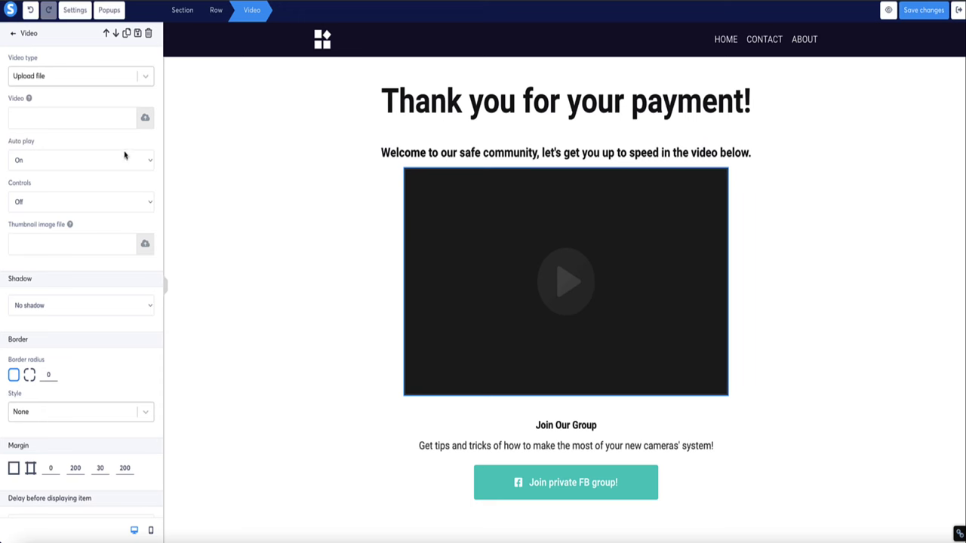
{"action": "left_click", "coordinate": [147, 76]}
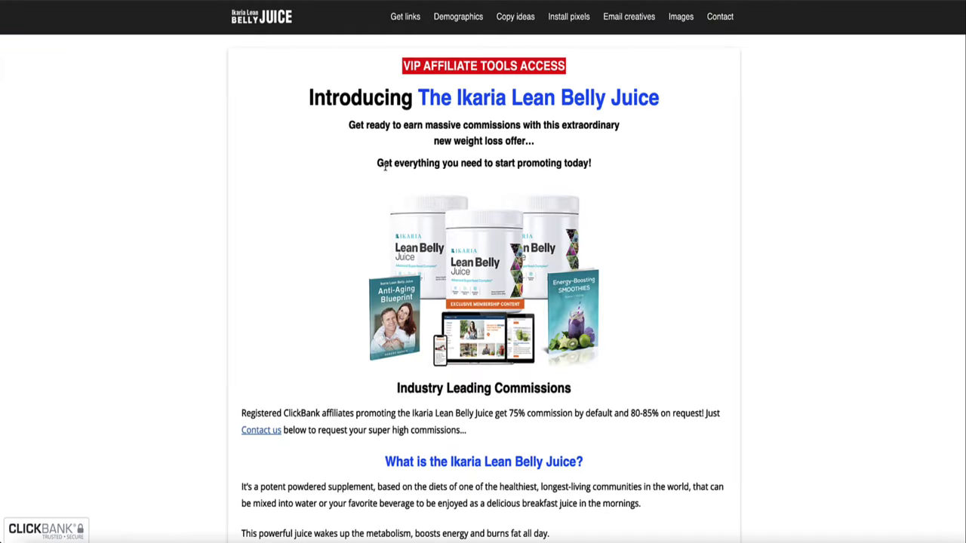
Save the first campaign image, the green plant video thumbnail, from the Ikaria Lean Belly Juice affiliate page as Ikaria.jpeg
{"action": "scroll", "coordinate": [310, 177], "scroll_direction": "down", "scroll_amount": 3}
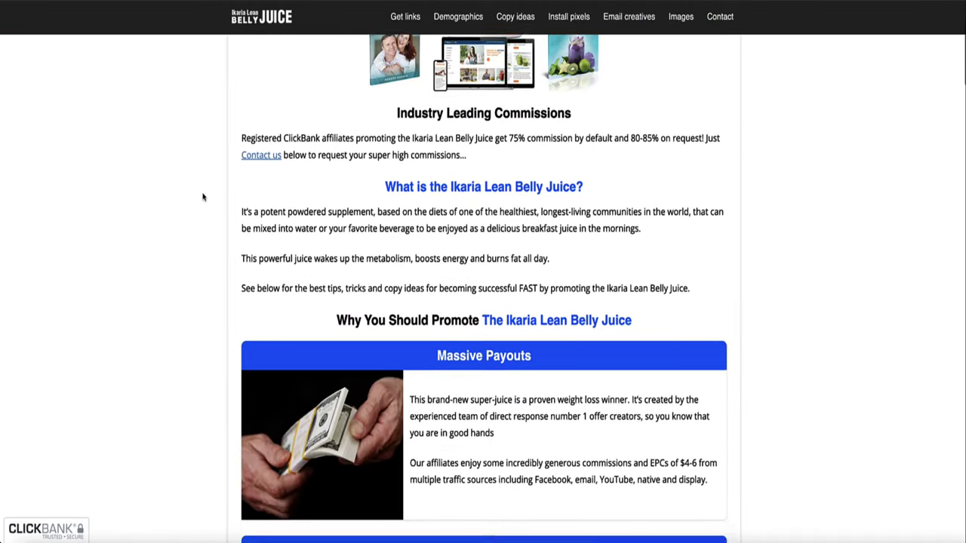
{"action": "scroll", "coordinate": [203, 197], "scroll_direction": "down", "scroll_amount": 5}
{"action": "scroll", "coordinate": [203, 197], "scroll_direction": "down", "scroll_amount": 20}
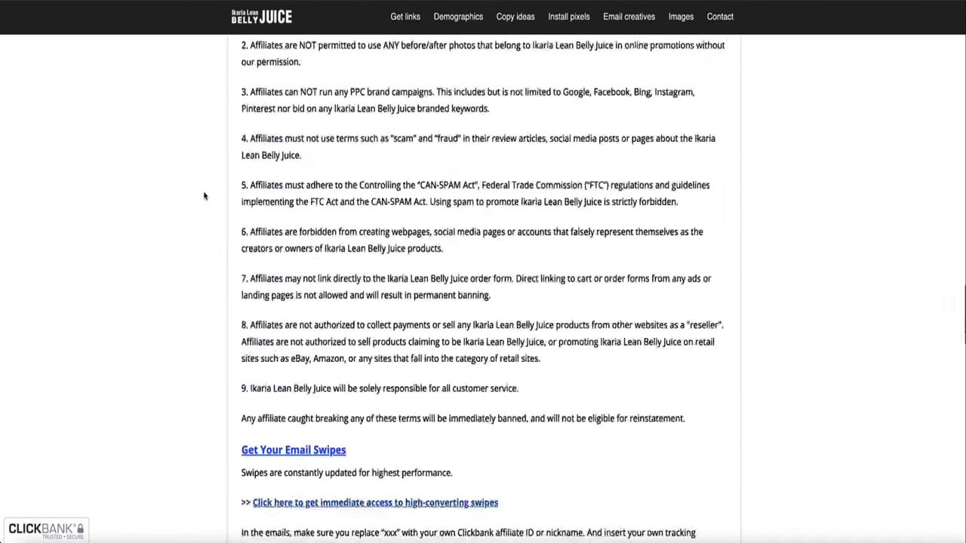
{"action": "scroll", "coordinate": [203, 196], "scroll_direction": "down", "scroll_amount": 5}
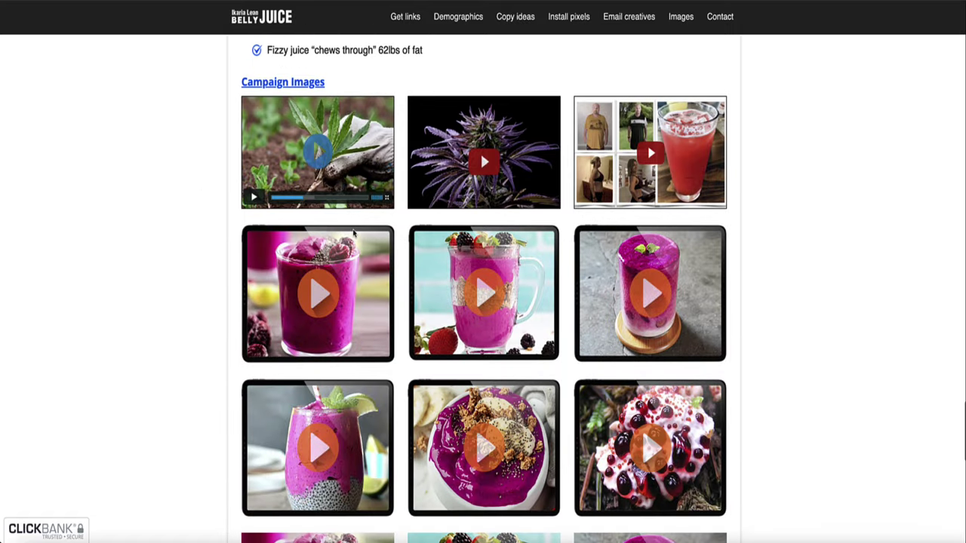
{"action": "right_click", "coordinate": [286, 157]}
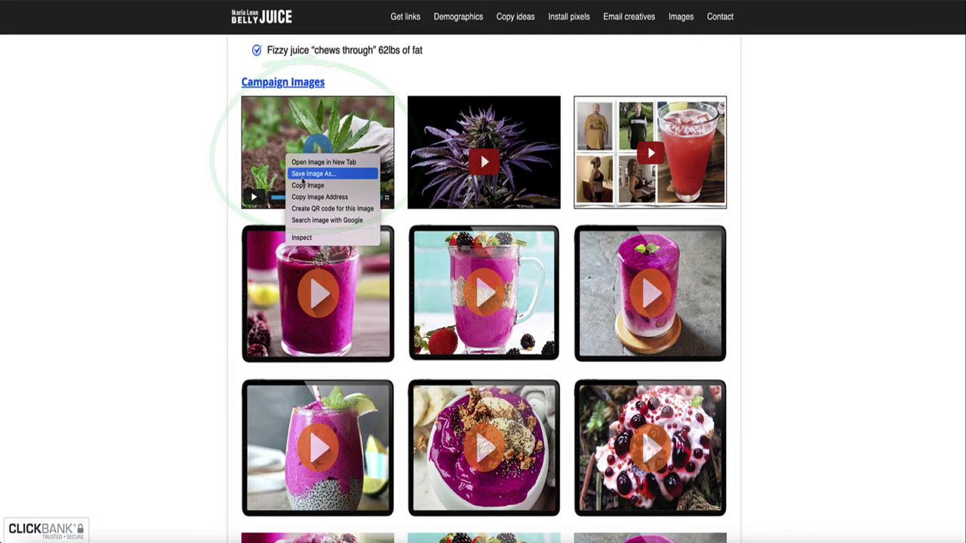
{"action": "left_click", "coordinate": [303, 175]}
{"action": "key", "text": "Return"}
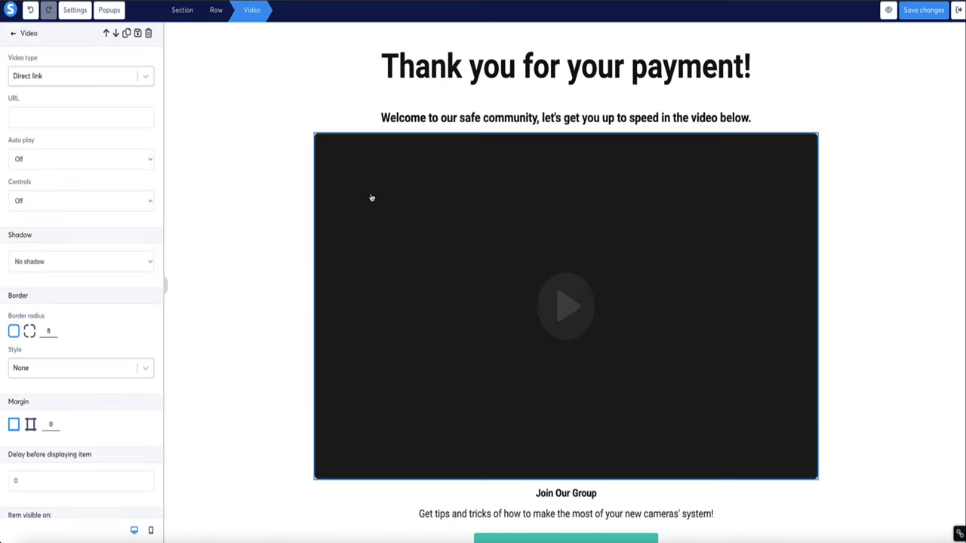
Replace the video on the systeme.io thank-you page with an image element below the welcome text
{"action": "key", "text": "Escape"}
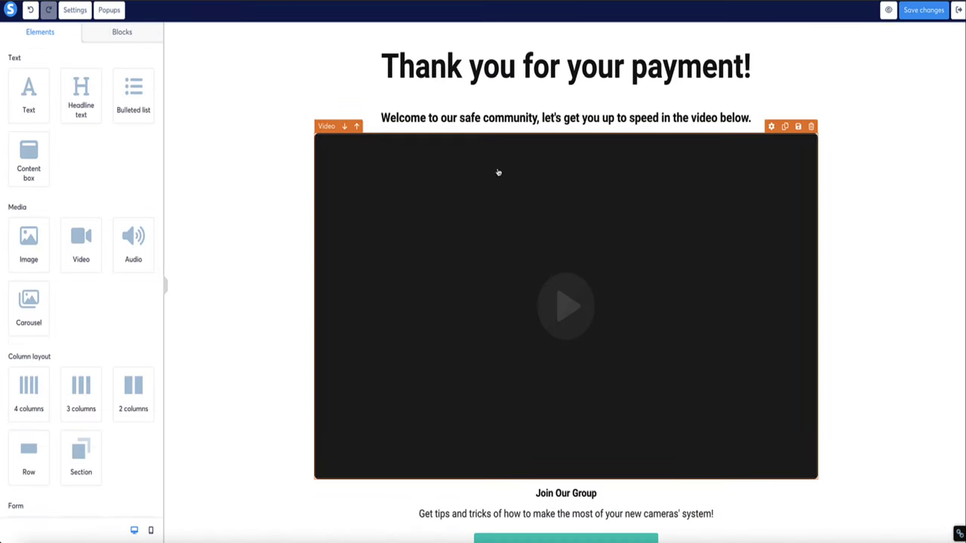
{"action": "left_click", "coordinate": [811, 127]}
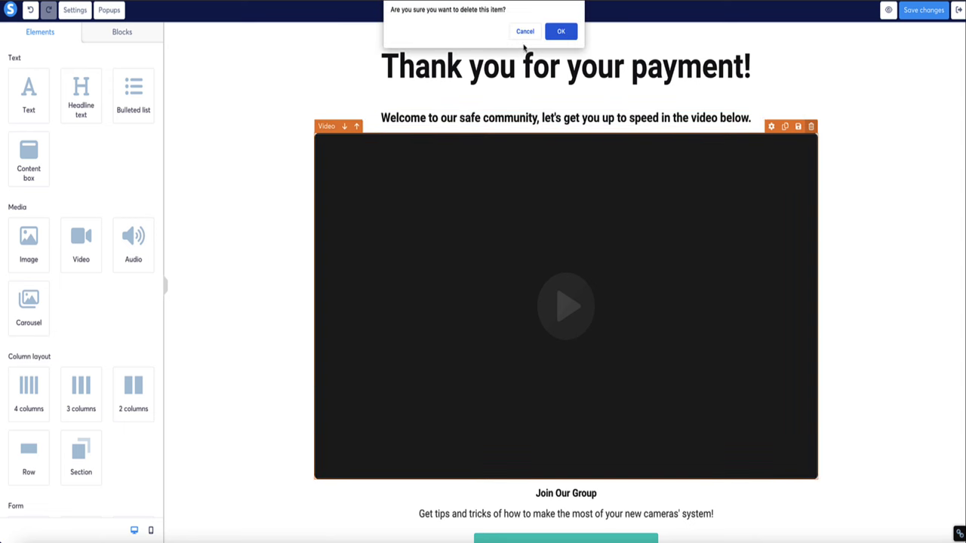
{"action": "left_click", "coordinate": [561, 31]}
{"action": "left_click_drag", "start_coordinate": [28, 243], "coordinate": [566, 159]}
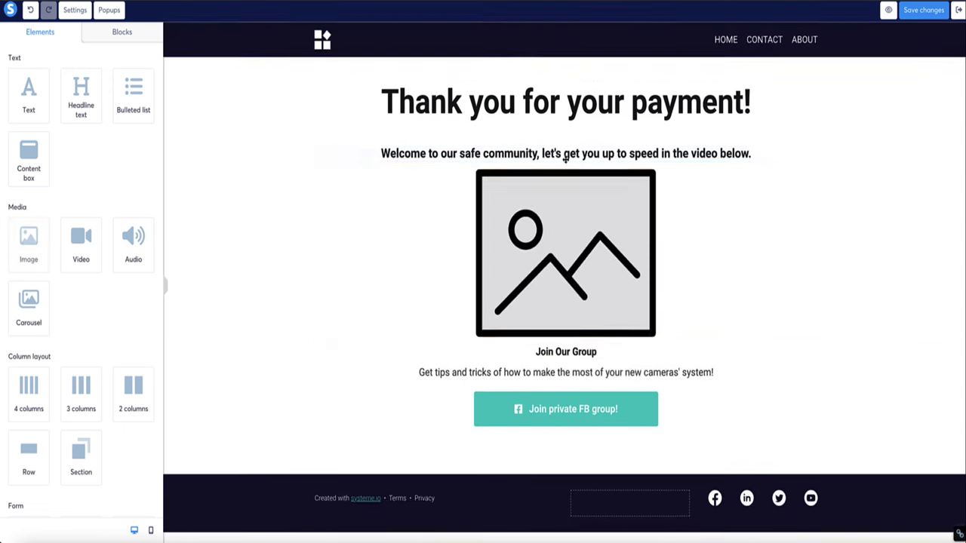
Upload Ikaria.jpeg from the Downloads folder as the file for the new image element
{"action": "left_click", "coordinate": [531, 224]}
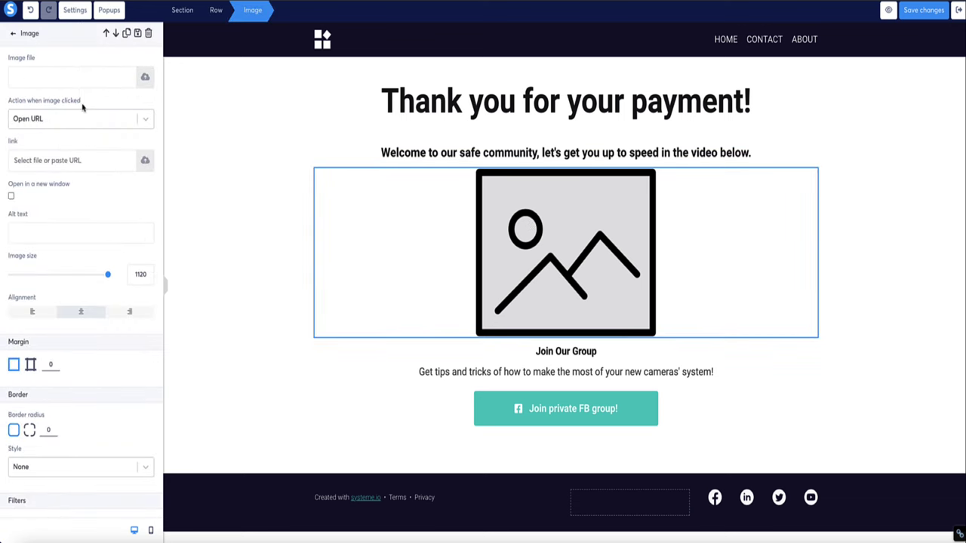
{"action": "left_click_drag", "start_coordinate": [34, 60], "coordinate": [2, 62]}
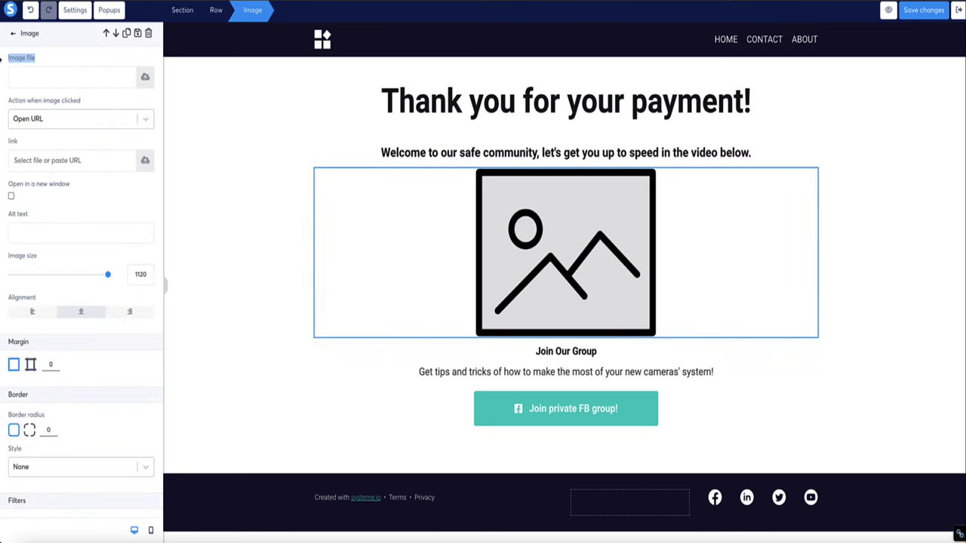
{"action": "left_click", "coordinate": [144, 77]}
{"action": "left_click", "coordinate": [955, 535]}
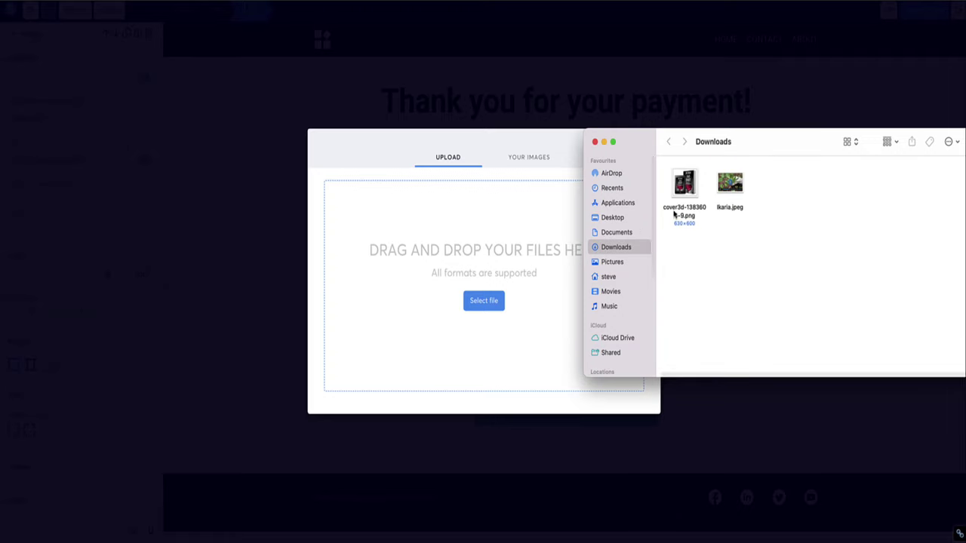
{"action": "left_click_drag", "start_coordinate": [732, 192], "coordinate": [461, 244]}
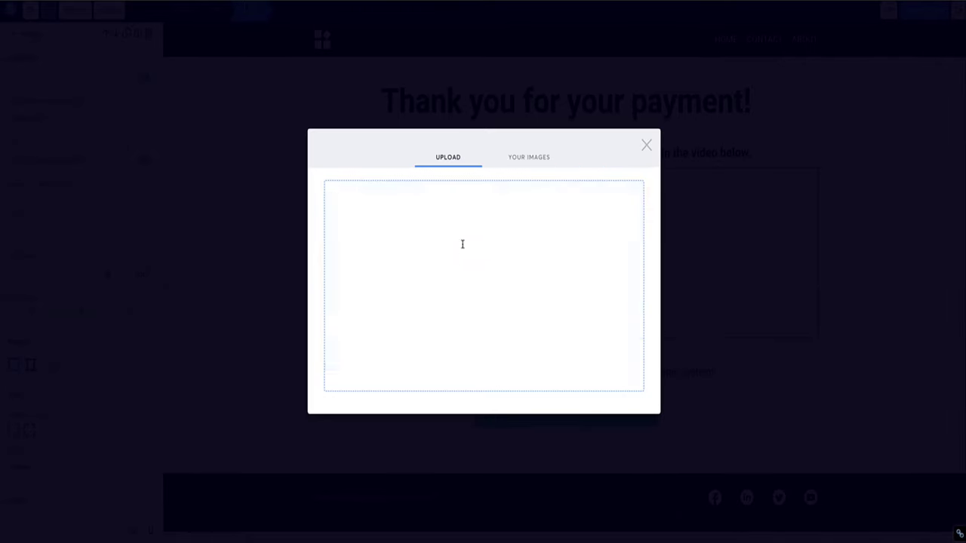
{"action": "left_click", "coordinate": [630, 417]}
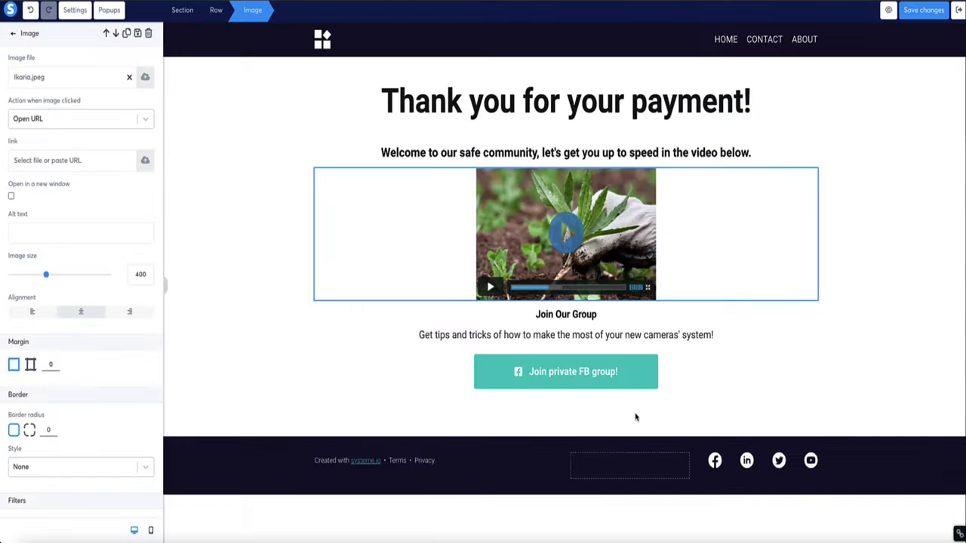
Switch to the ClickBank marketplace, create a HopLink for the Ikaria Juice offer without a tracking ID, and copy it
{"action": "left_click", "coordinate": [525, 228]}
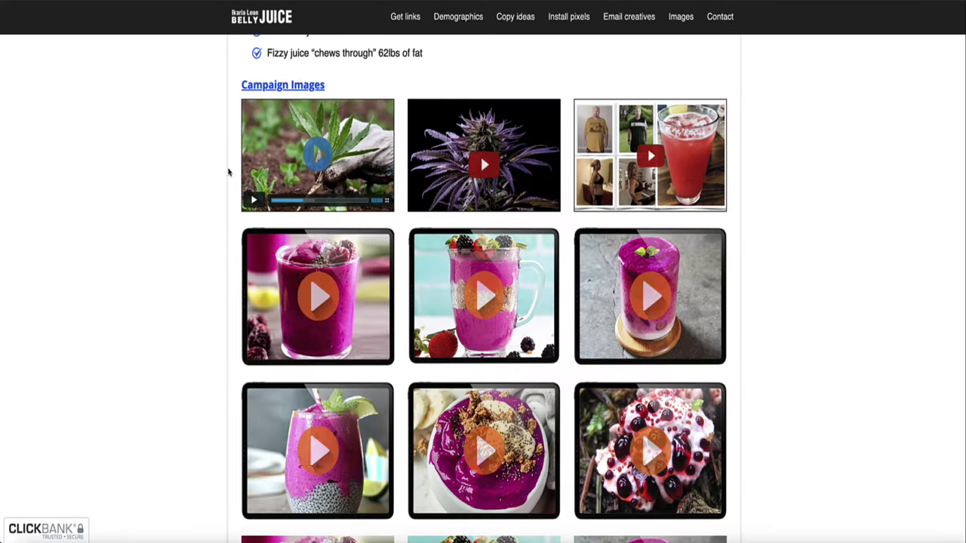
{"action": "scroll", "coordinate": [229, 173], "scroll_direction": "up", "scroll_amount": 10}
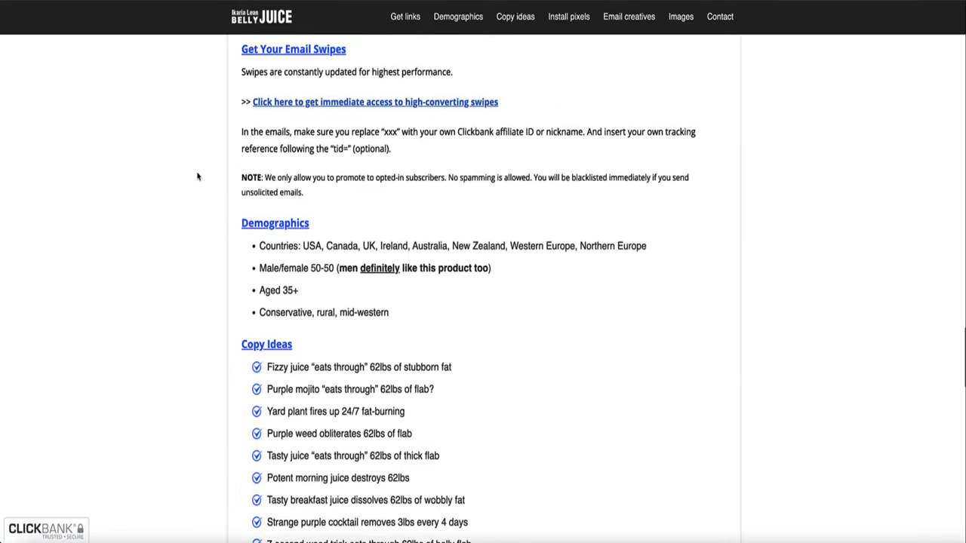
{"action": "scroll", "coordinate": [198, 177], "scroll_direction": "up", "scroll_amount": 15}
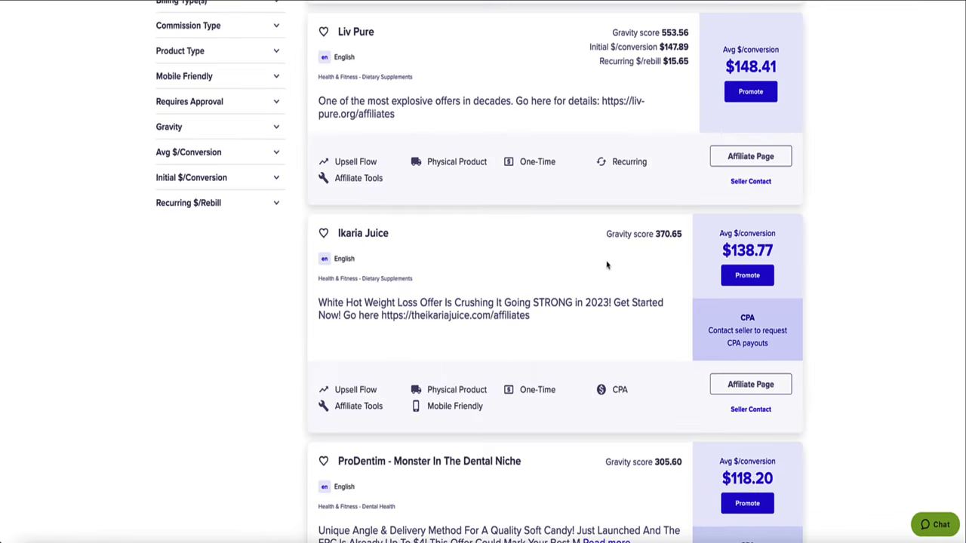
{"action": "left_click", "coordinate": [726, 277]}
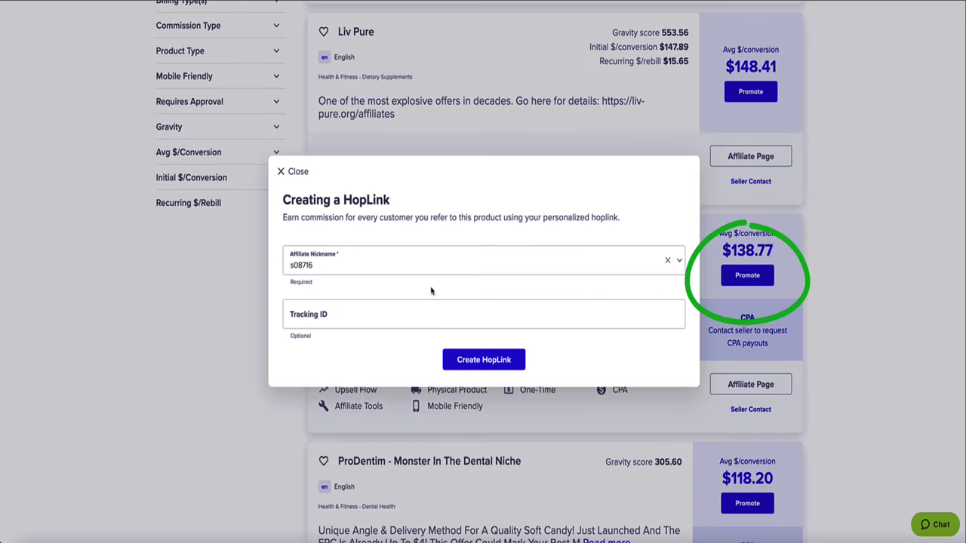
{"action": "left_click", "coordinate": [468, 360]}
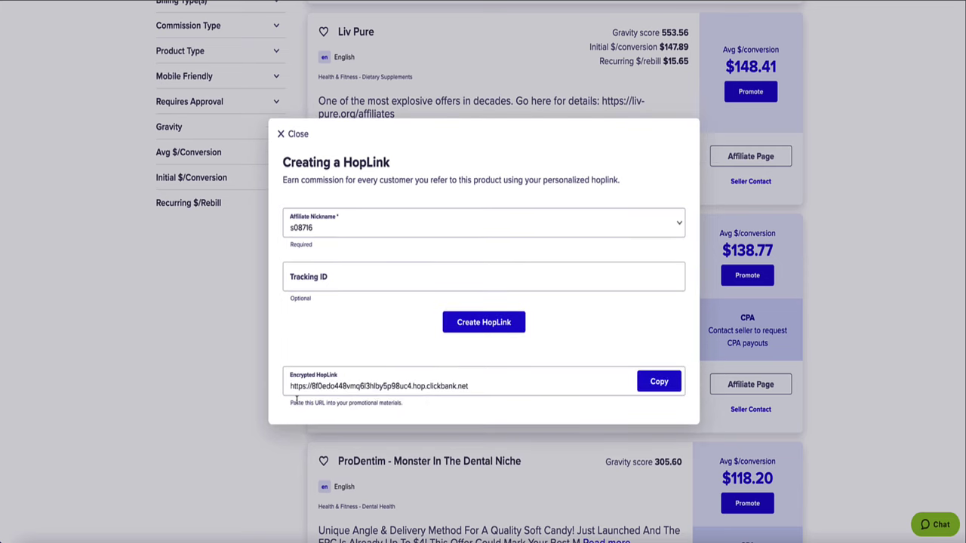
{"action": "left_click", "coordinate": [417, 389]}
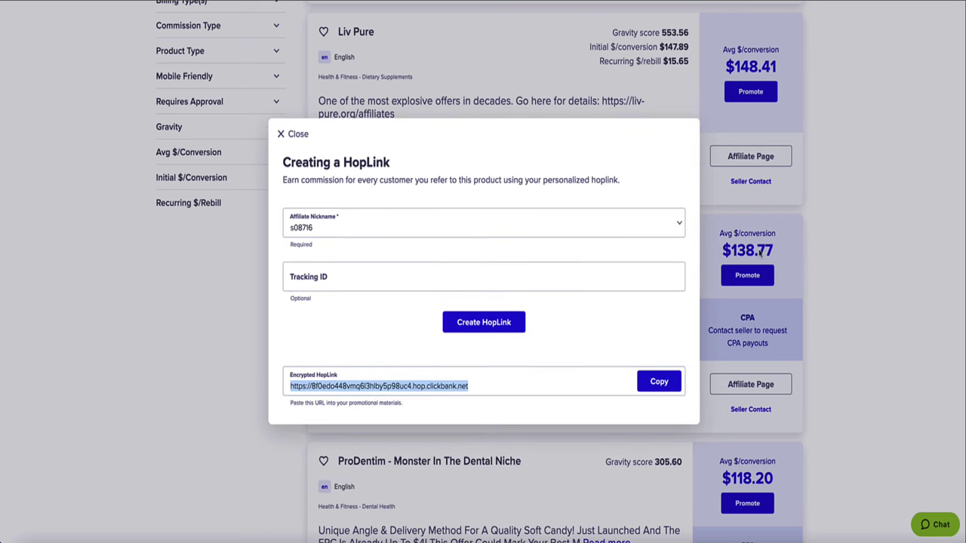
{"action": "key", "text": "ctrl+c"}
Open the copied HopLink in a new tab, review the sales page it leads to, and close the HopLink dialog
{"action": "key", "text": "ctrl+t"}
{"action": "key", "text": "ctrl+v"}
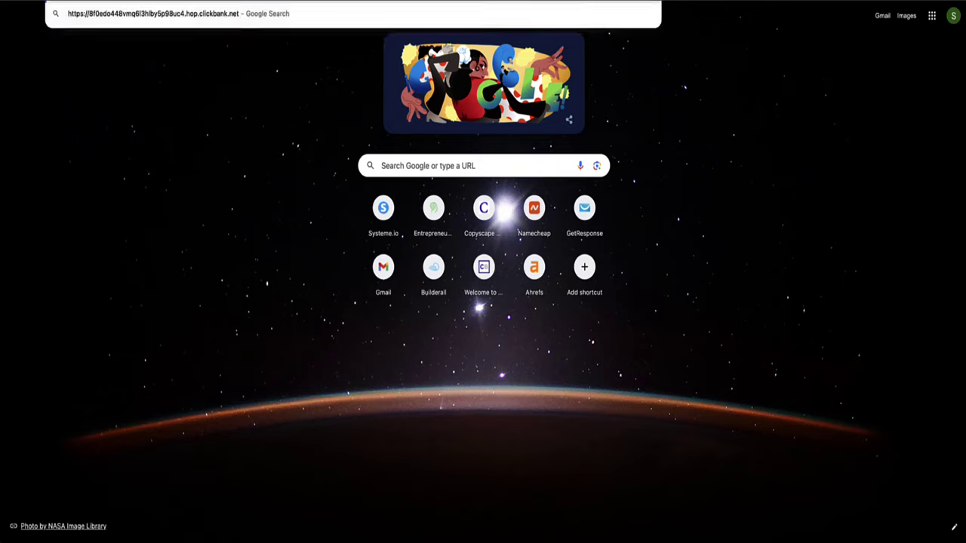
{"action": "key", "text": "Return"}
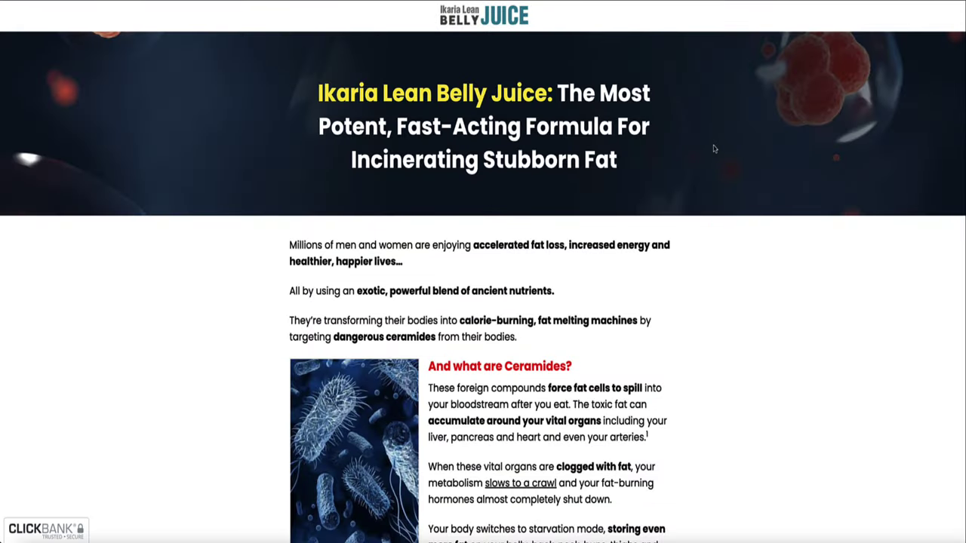
{"action": "scroll", "coordinate": [715, 148], "scroll_direction": "down", "scroll_amount": 20}
{"action": "scroll", "coordinate": [715, 149], "scroll_direction": "up", "scroll_amount": 15}
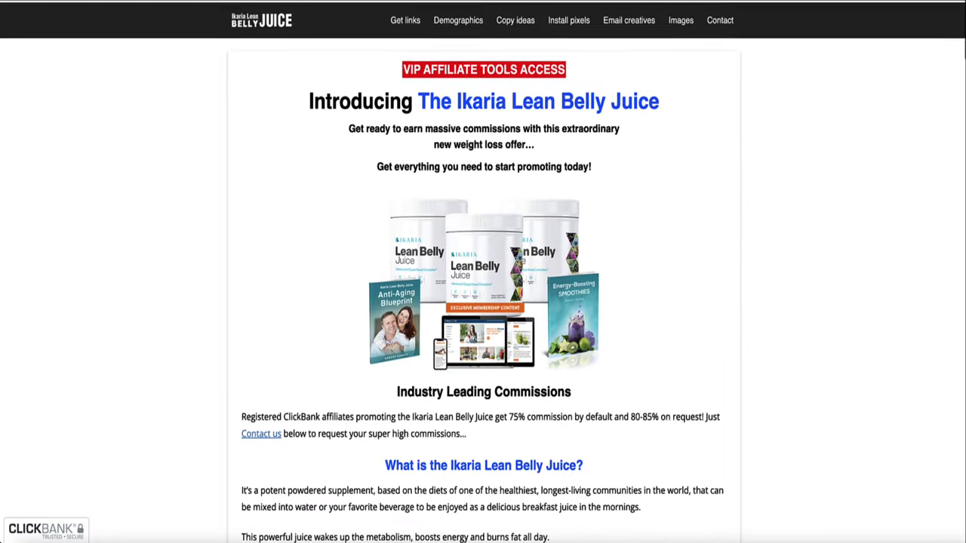
{"action": "scroll", "coordinate": [532, 106], "scroll_direction": "down", "scroll_amount": 1}
{"action": "left_click_drag", "start_coordinate": [665, 92], "coordinate": [240, 88]}
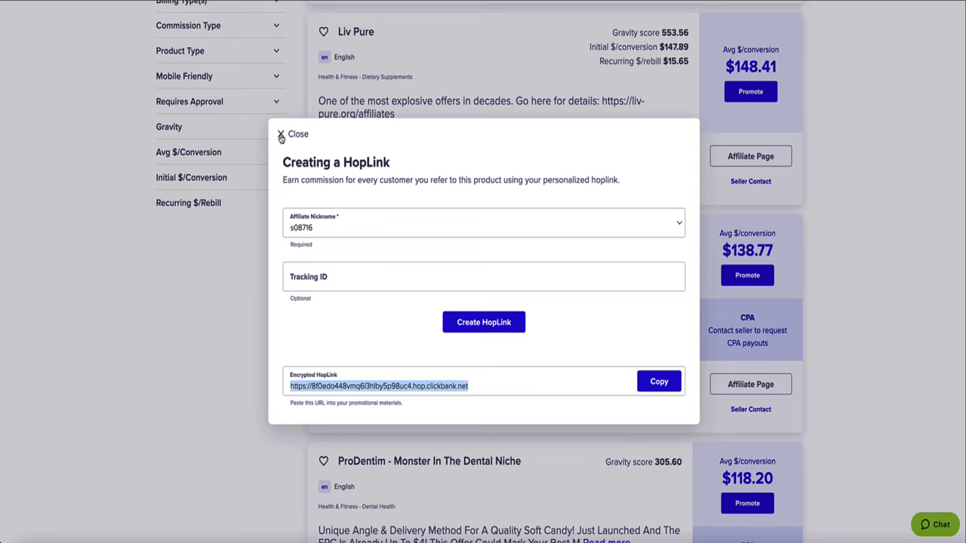
{"action": "left_click", "coordinate": [282, 138]}
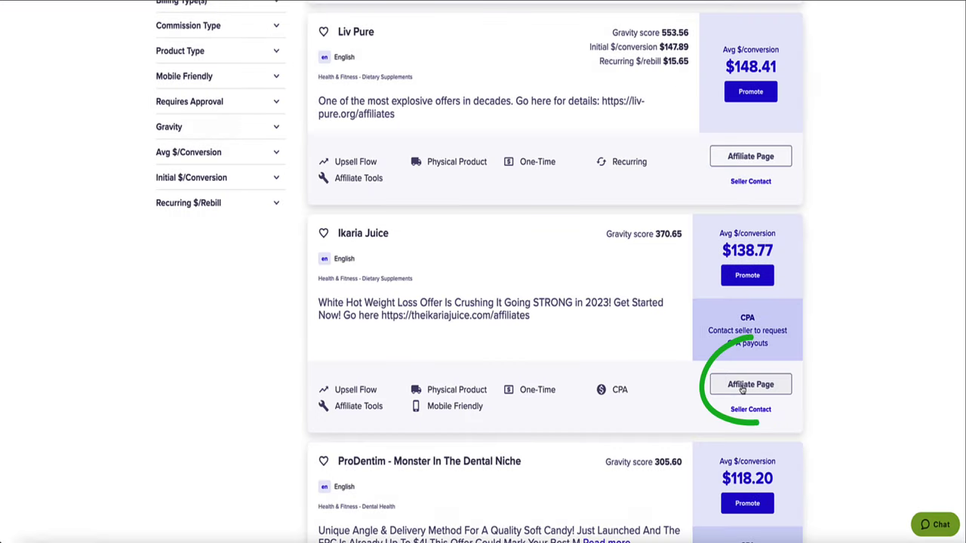
Open the Ikaria Juice affiliate page, find the Hoplink Generator and choose Default VSL as the landing page
{"action": "left_click", "coordinate": [733, 386]}
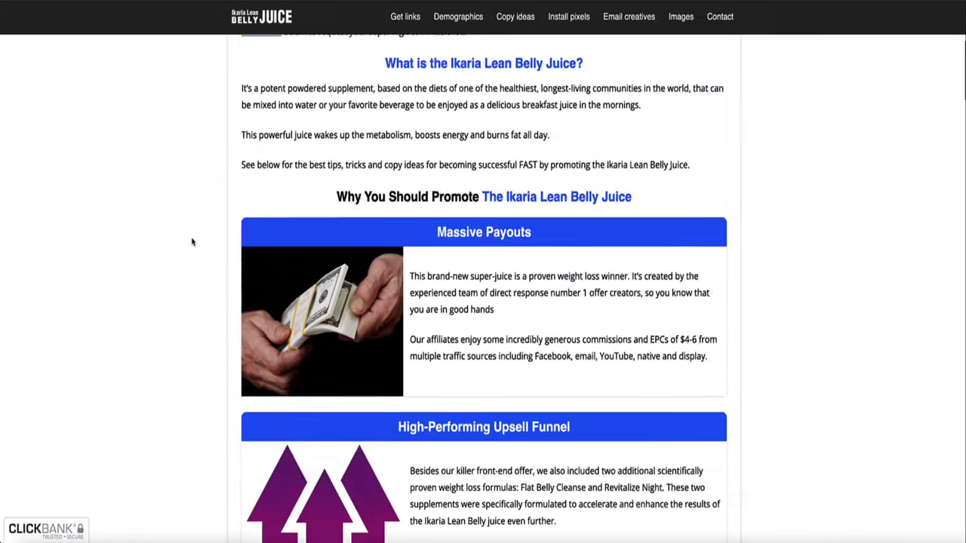
{"action": "scroll", "coordinate": [192, 239], "scroll_direction": "down", "scroll_amount": 10}
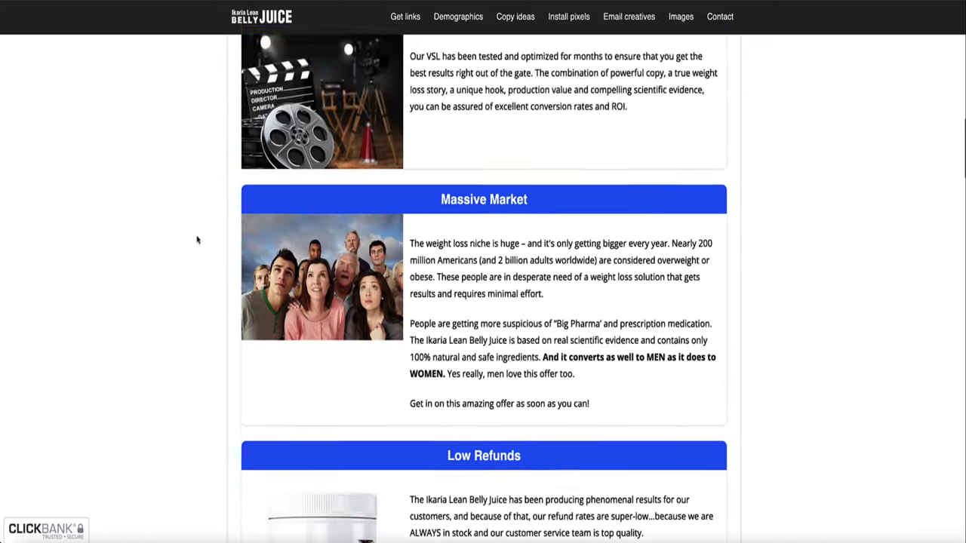
{"action": "scroll", "coordinate": [198, 239], "scroll_direction": "down", "scroll_amount": 5}
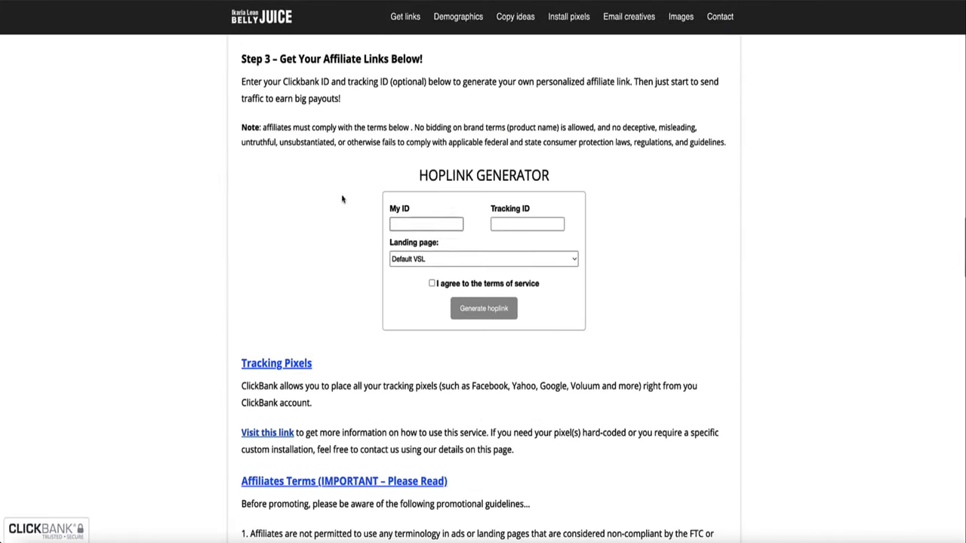
{"action": "left_click", "coordinate": [557, 259]}
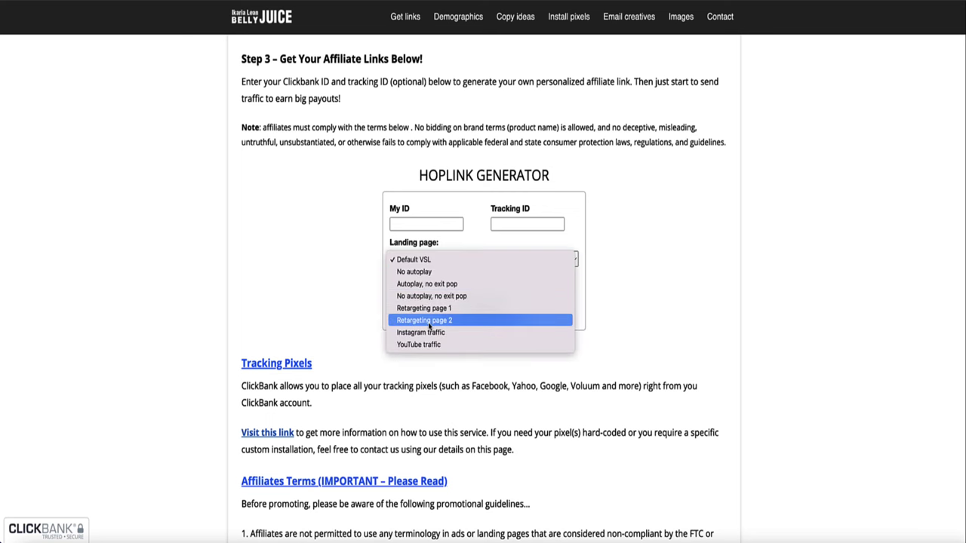
{"action": "left_click", "coordinate": [425, 261]}
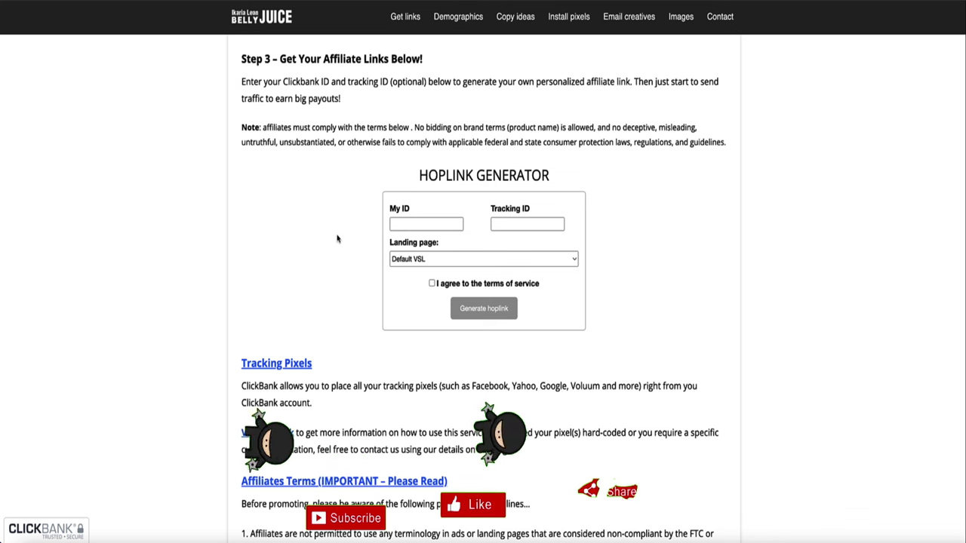
Generate a hoplink with the ClickBank affiliate ID and the terms accepted, copy it and review the sales page it opens
{"action": "left_click", "coordinate": [412, 226]}
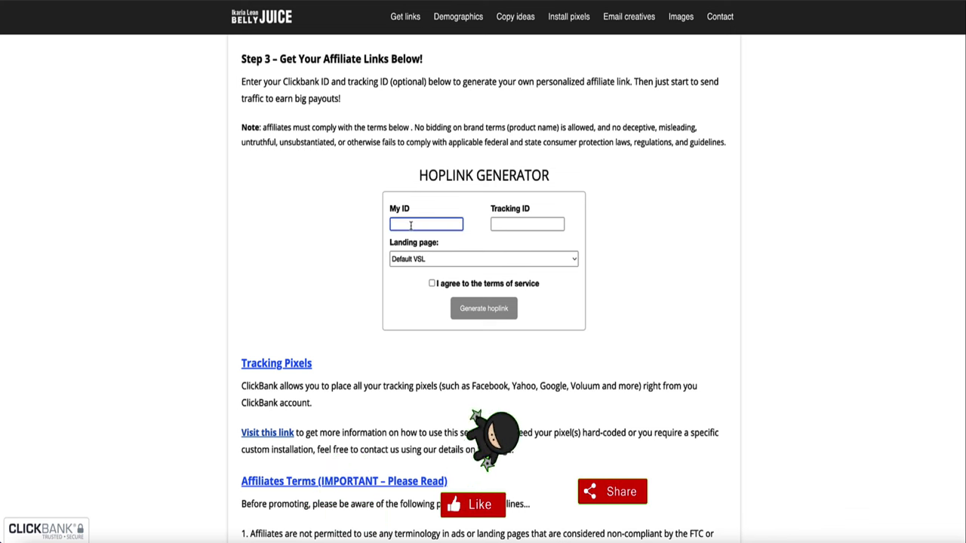
{"action": "type", "text": "s08716"}
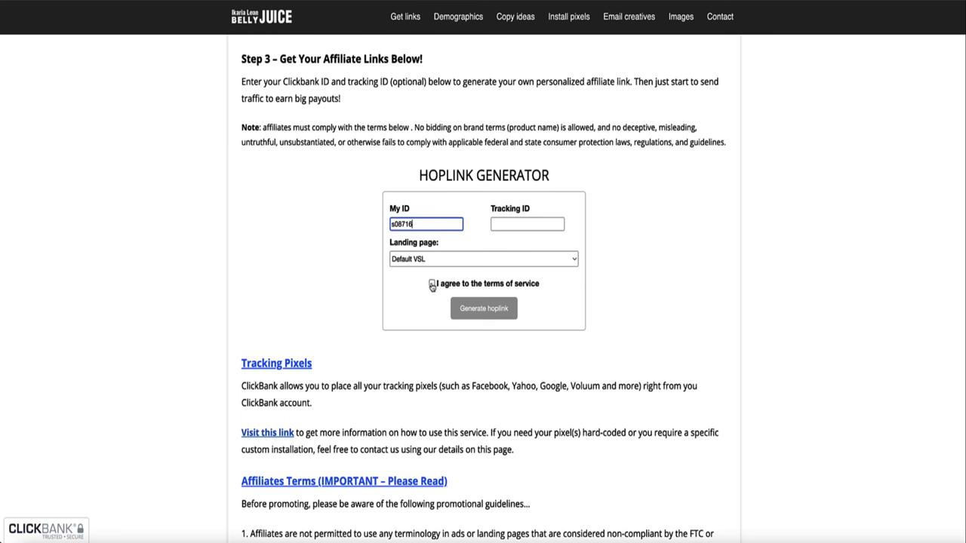
{"action": "left_click", "coordinate": [432, 285]}
{"action": "left_click", "coordinate": [484, 308]}
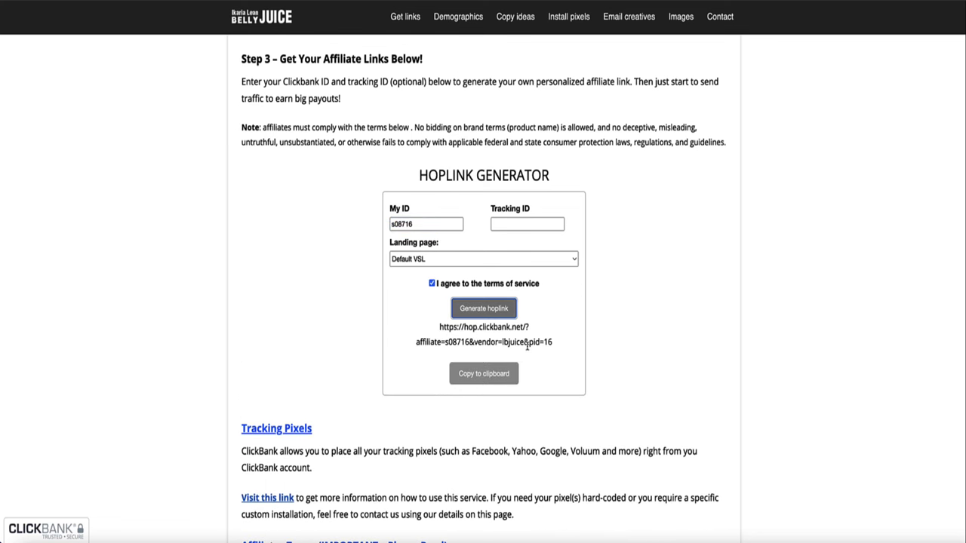
{"action": "left_click_drag", "start_coordinate": [556, 341], "coordinate": [424, 339]}
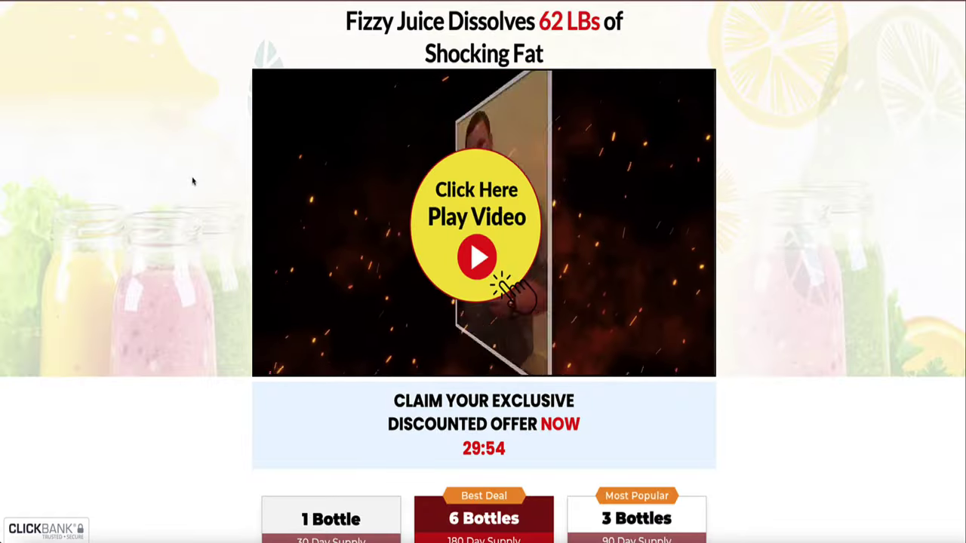
{"action": "scroll", "coordinate": [192, 181], "scroll_direction": "down", "scroll_amount": 5}
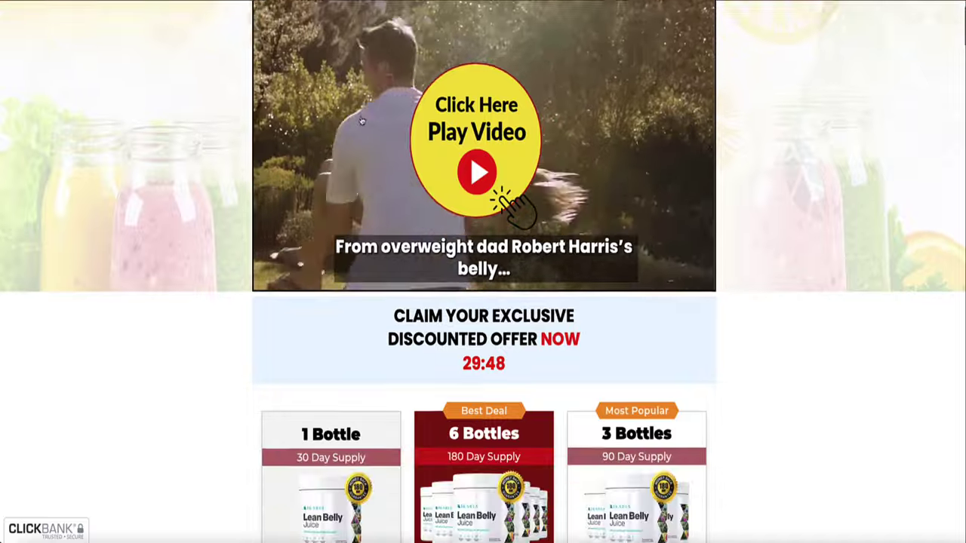
{"action": "scroll", "coordinate": [222, 119], "scroll_direction": "down", "scroll_amount": 10}
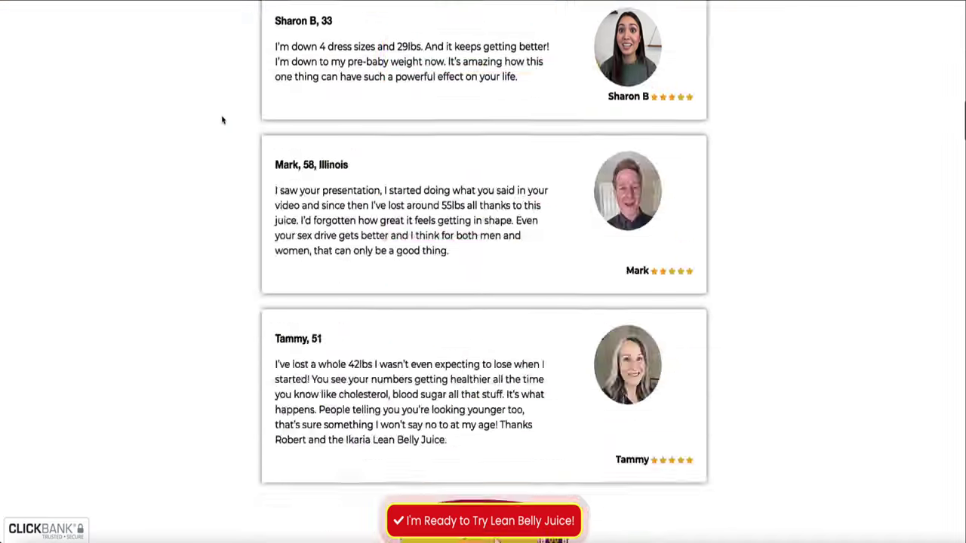
{"action": "scroll", "coordinate": [222, 119], "scroll_direction": "up", "scroll_amount": 20}
{"action": "scroll", "coordinate": [222, 119], "scroll_direction": "down", "scroll_amount": 1}
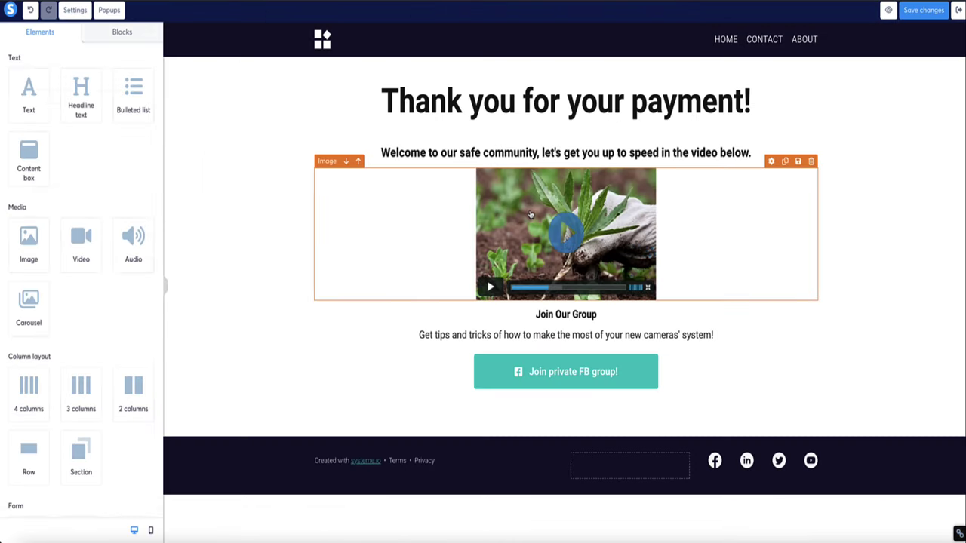
Set the systeme.io thank-you page image to open a URL and paste the generated hoplink as its link
{"action": "left_click", "coordinate": [530, 214]}
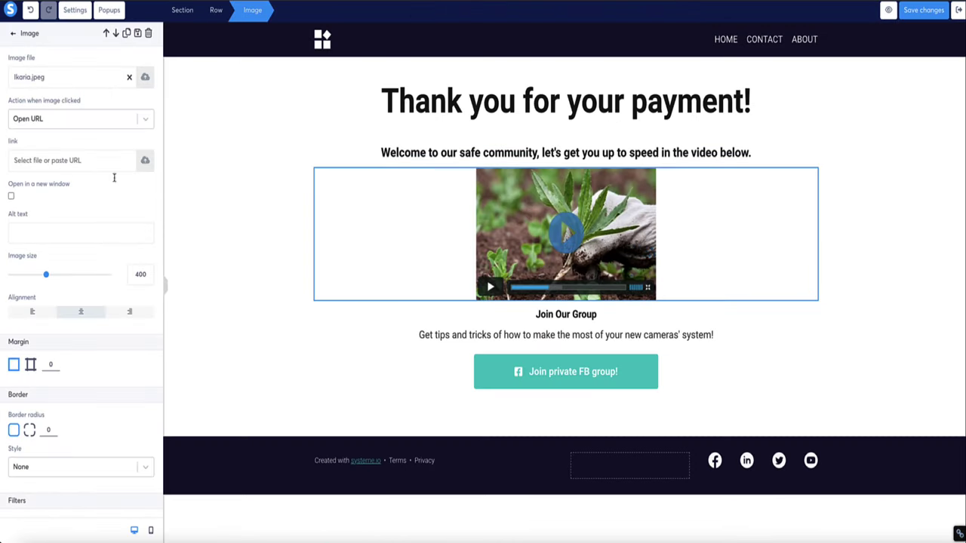
{"action": "left_click", "coordinate": [51, 122]}
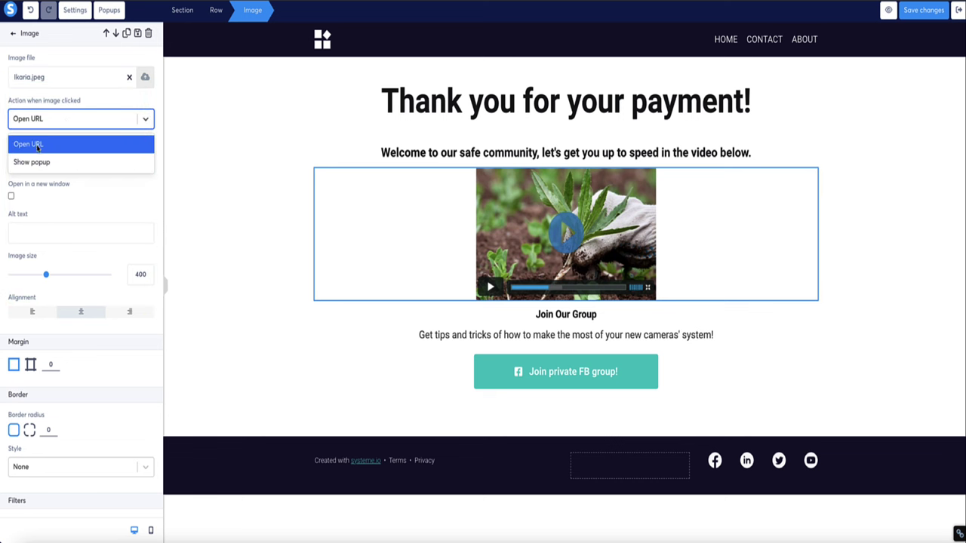
{"action": "left_click", "coordinate": [28, 145]}
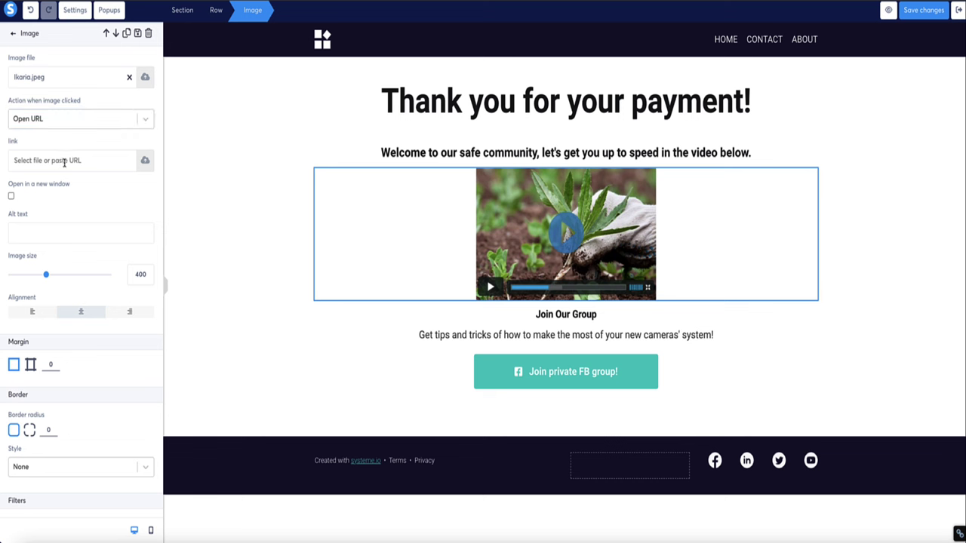
{"action": "key", "text": "ctrl+v"}
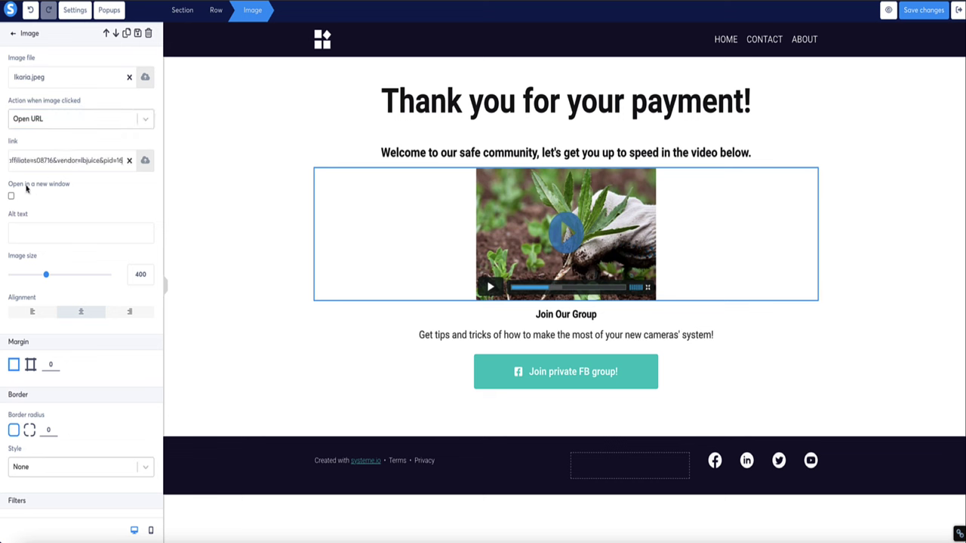
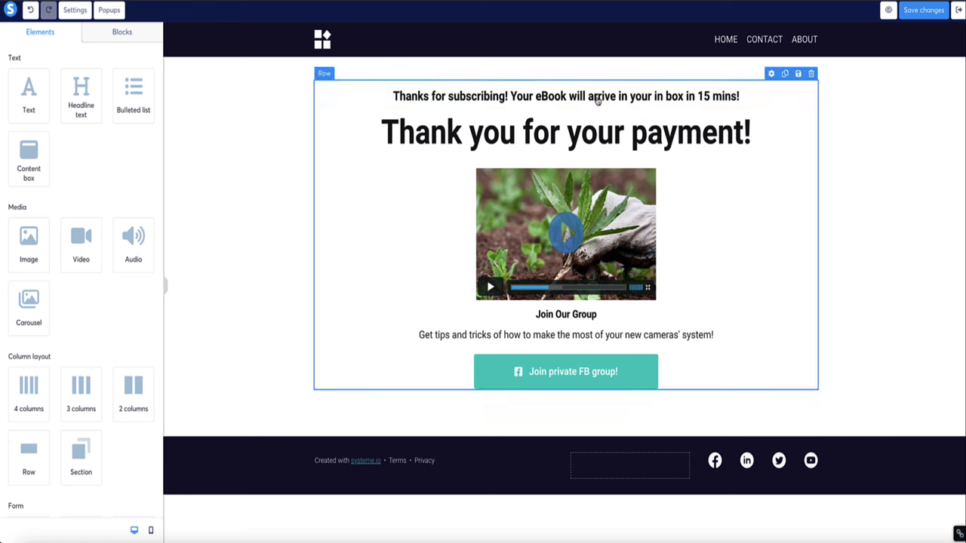
Replace the "Thank you for your payment!" headline with "Weird, Fizzy Juice Dissolves 62 LBs of Shocking Fat", using the sales page's headline wording
{"action": "double_click", "coordinate": [522, 128]}
{"action": "left_click", "coordinate": [362, 179]}
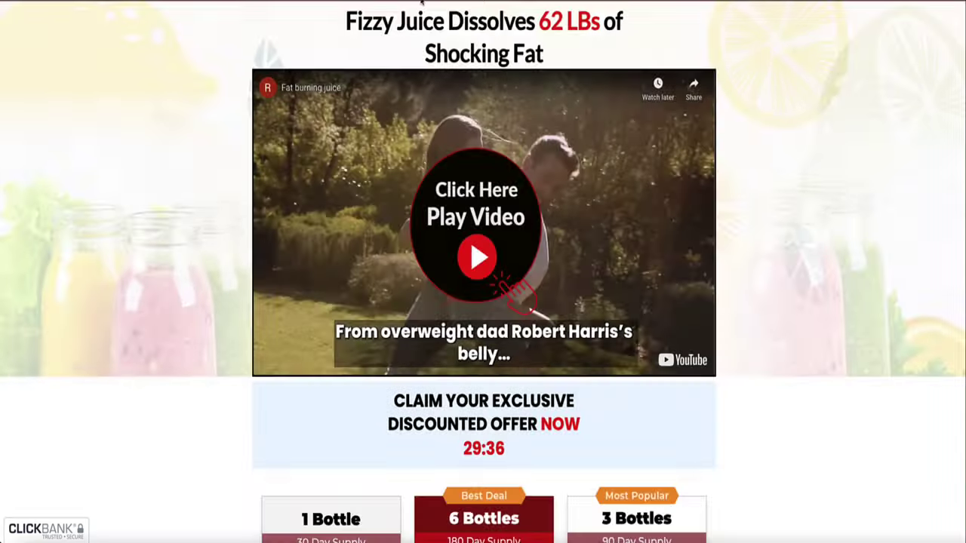
{"action": "left_click_drag", "start_coordinate": [543, 54], "coordinate": [347, 24]}
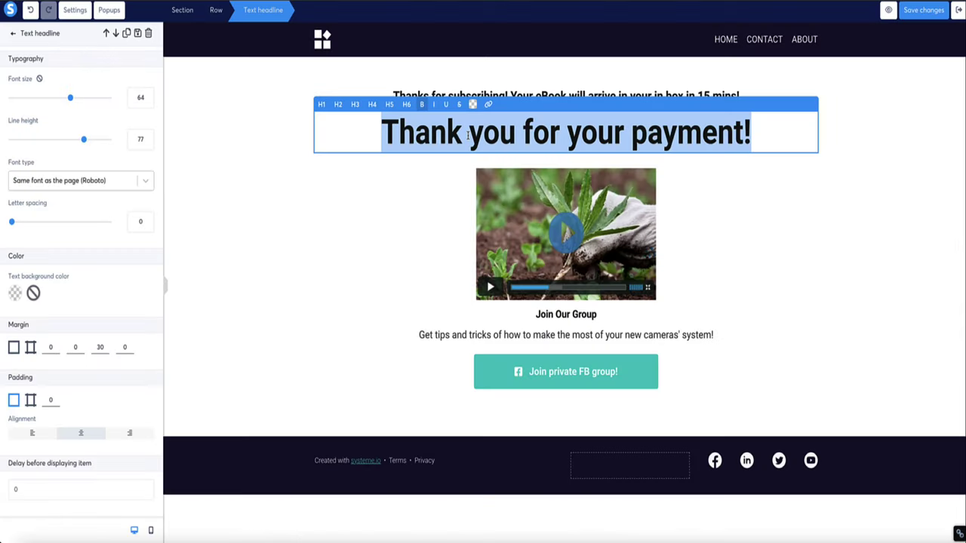
{"action": "type", "text": "Fizzy Juice Dissolves 62 LBs of Shocking Fat"}
{"action": "left_click", "coordinate": [361, 133]}
{"action": "type", "text": "Weird,"}
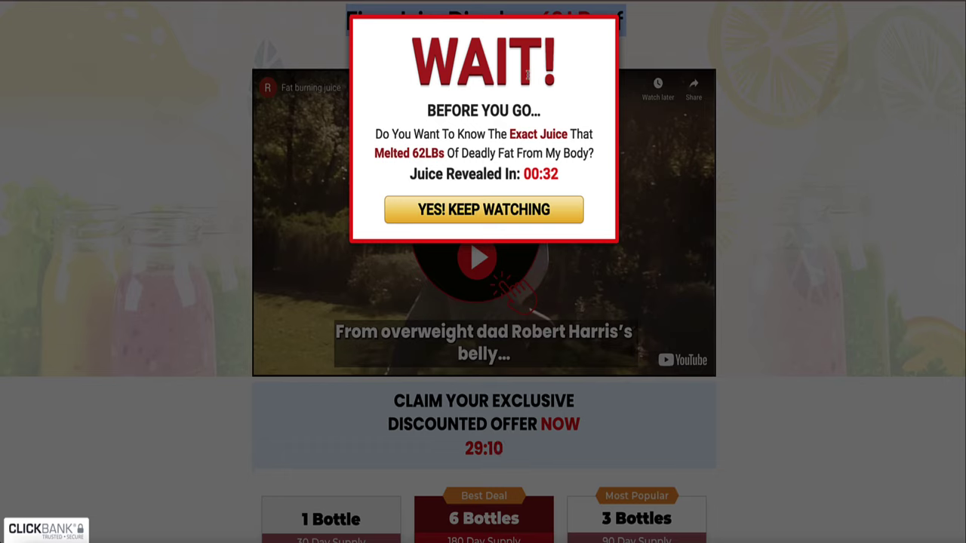
Color "62 LBs" dark red in the thank-you page headline and add an exclamation mark after "Shocking Fat"
{"action": "left_click", "coordinate": [680, 44]}
{"action": "left_click_drag", "start_coordinate": [601, 27], "coordinate": [538, 24]}
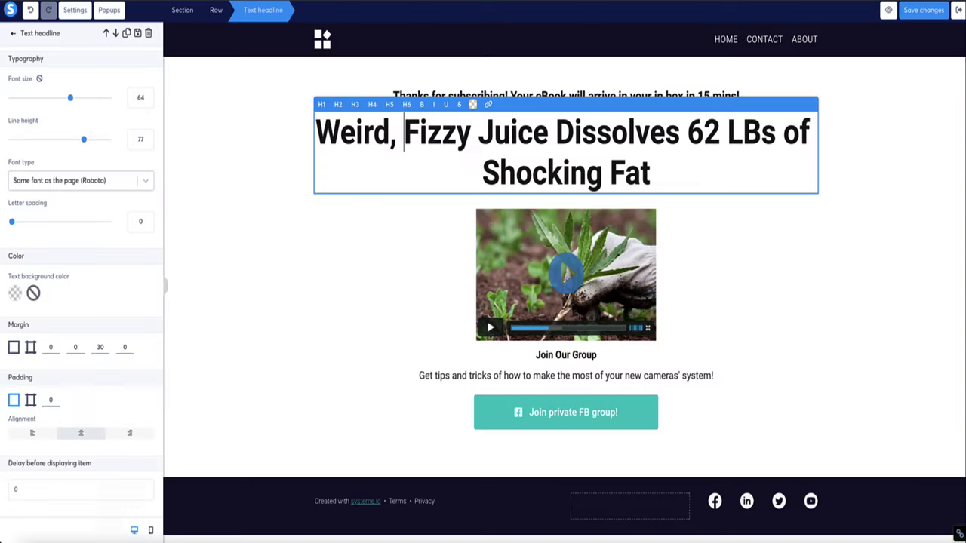
{"action": "left_click_drag", "start_coordinate": [635, 133], "coordinate": [687, 135]}
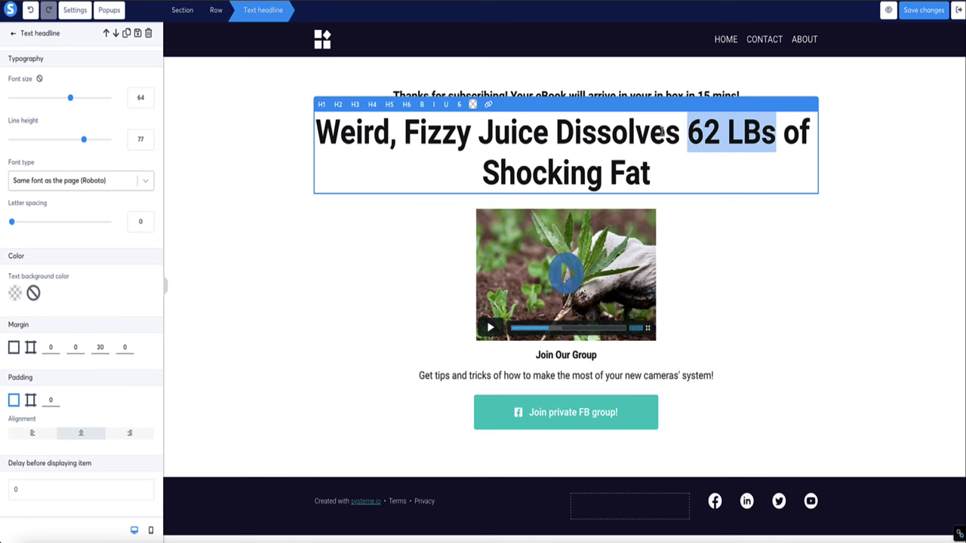
{"action": "left_click", "coordinate": [472, 104]}
{"action": "left_click", "coordinate": [476, 255]}
{"action": "left_click", "coordinate": [672, 172]}
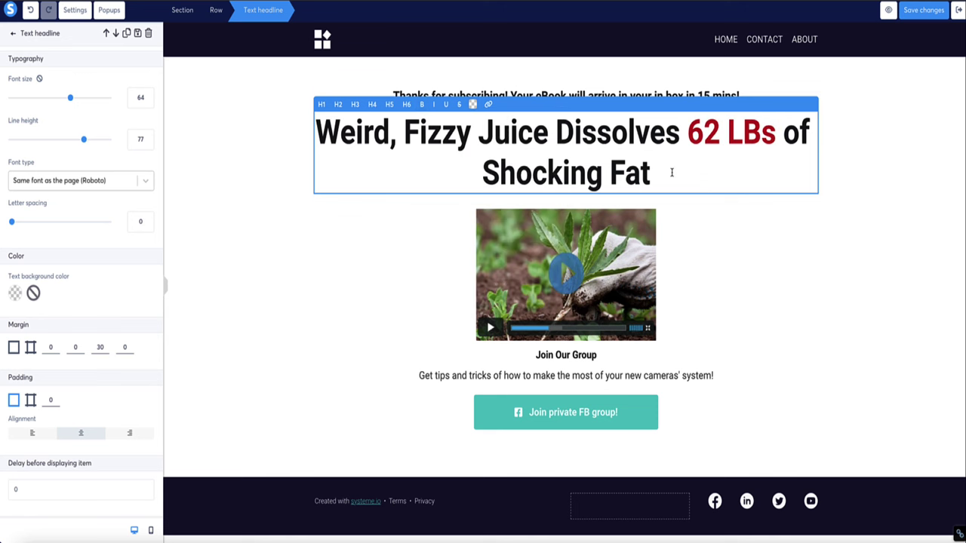
{"action": "type", "text": "!"}
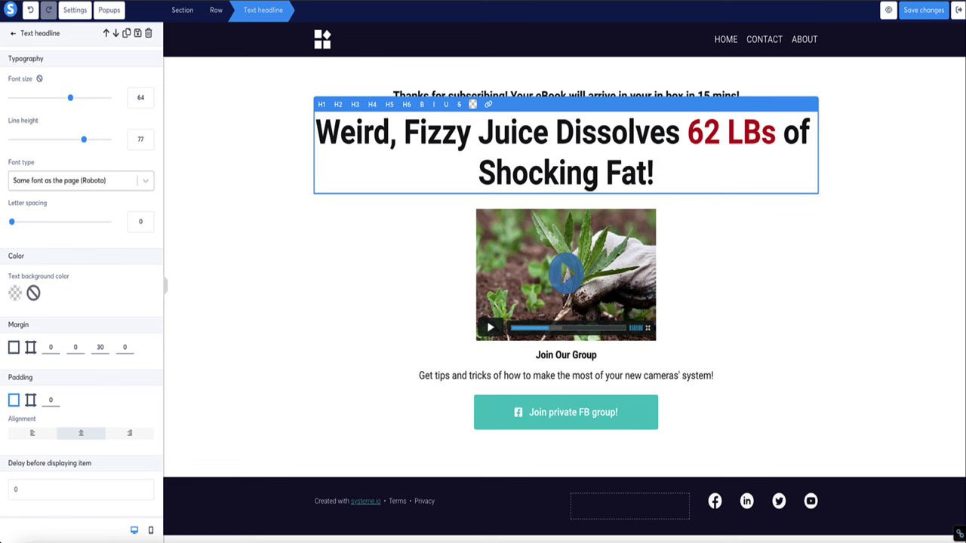
Append "Watch Video Now To Learn The Secret!" to the thank-you page headline after "Shocking Fat!"
{"action": "type", "text": " Watch Vidoe Now To Learn The Secret!"}
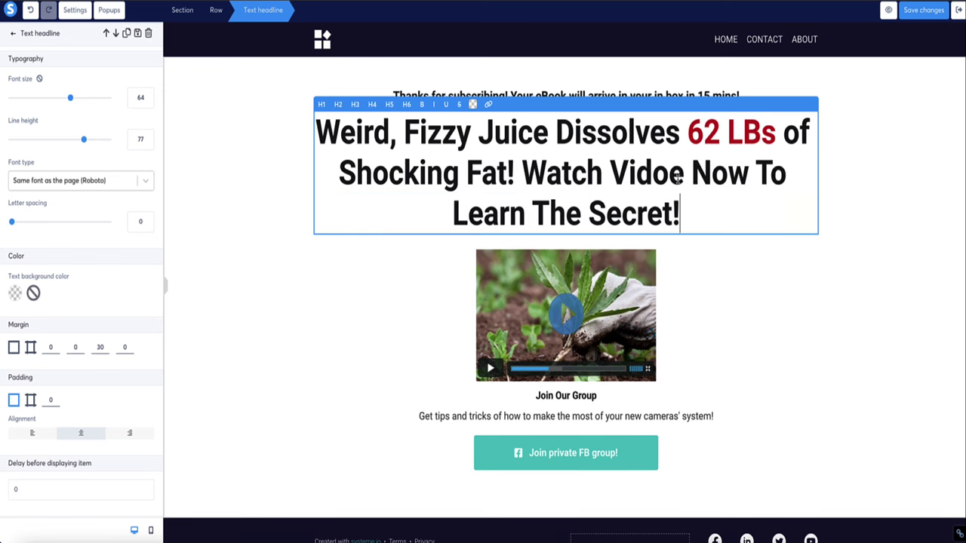
{"action": "left_click", "coordinate": [681, 172]}
{"action": "key", "text": "BackSpace"}
{"action": "key", "text": "BackSpace"}
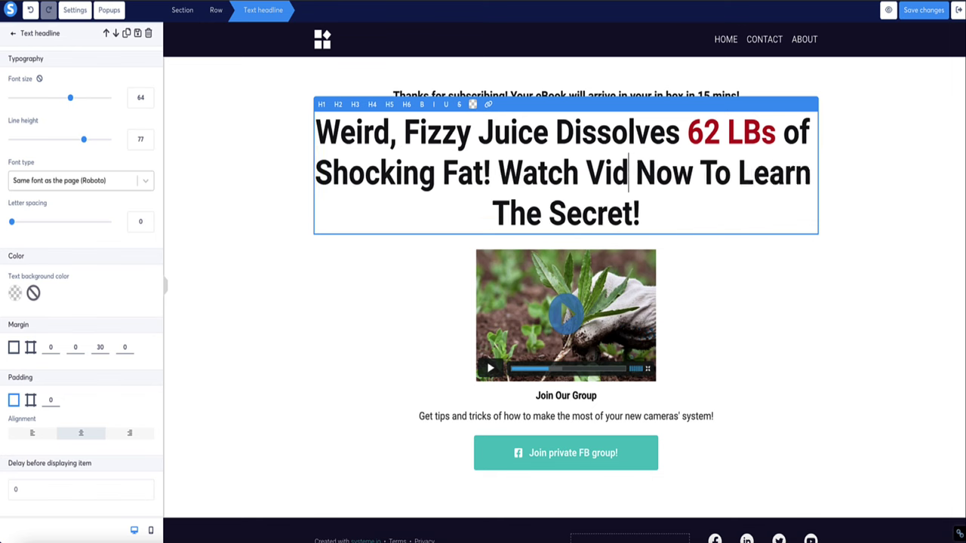
{"action": "type", "text": "eo"}
Reduce the headline's font size to 50 and its line height to about 67
{"action": "mouse_move", "coordinate": [69, 100]}
{"action": "left_mouse_down"}
{"action": "mouse_move", "coordinate": [44, 104]}
{"action": "mouse_move", "coordinate": [54, 99]}
{"action": "left_mouse_up"}
{"action": "left_click_drag", "start_coordinate": [84, 140], "coordinate": [74, 141]}
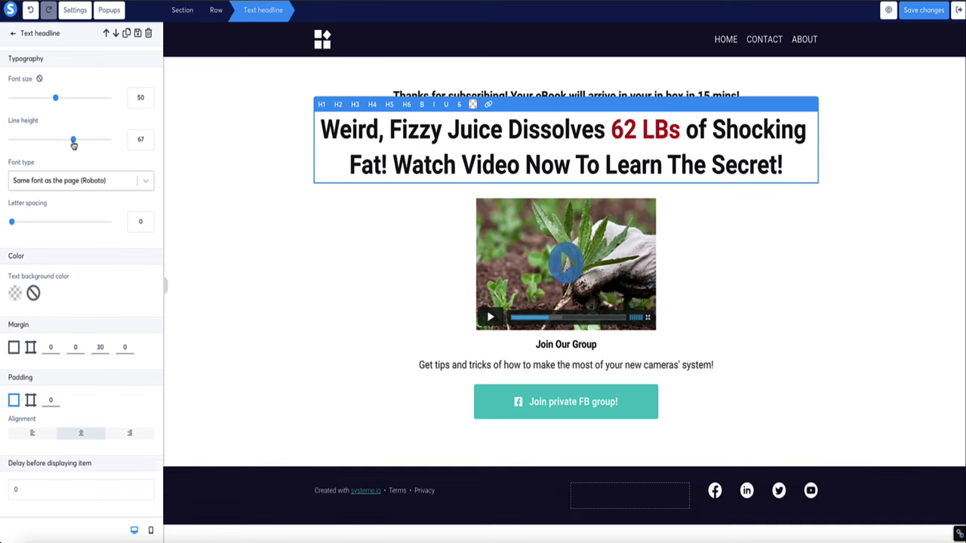
{"action": "key", "text": "Escape"}
Delete the "Join Our Group" headline below the image
{"action": "left_click", "coordinate": [812, 330]}
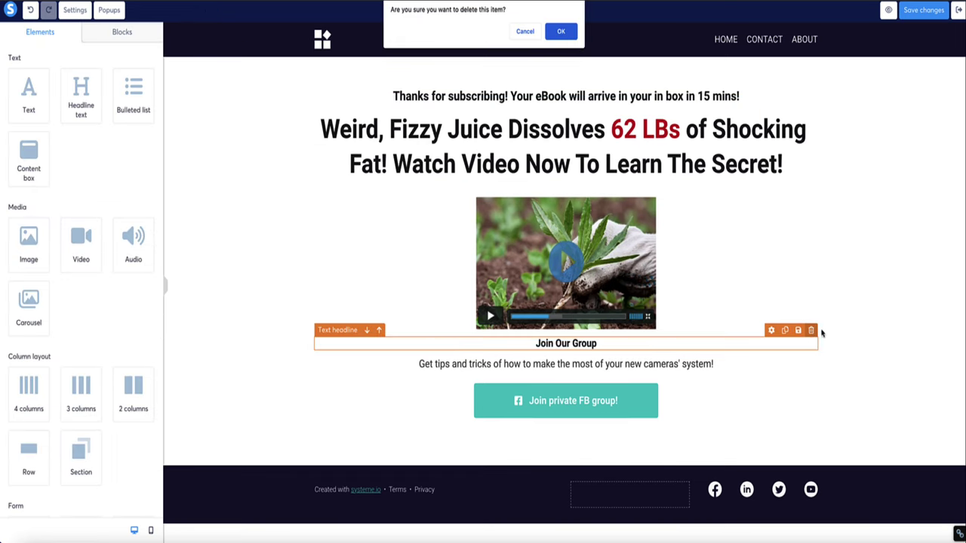
{"action": "key", "text": "Return"}
{"action": "left_click", "coordinate": [465, 335]}
{"action": "scroll", "coordinate": [45, 369], "scroll_direction": "down", "scroll_amount": 1}
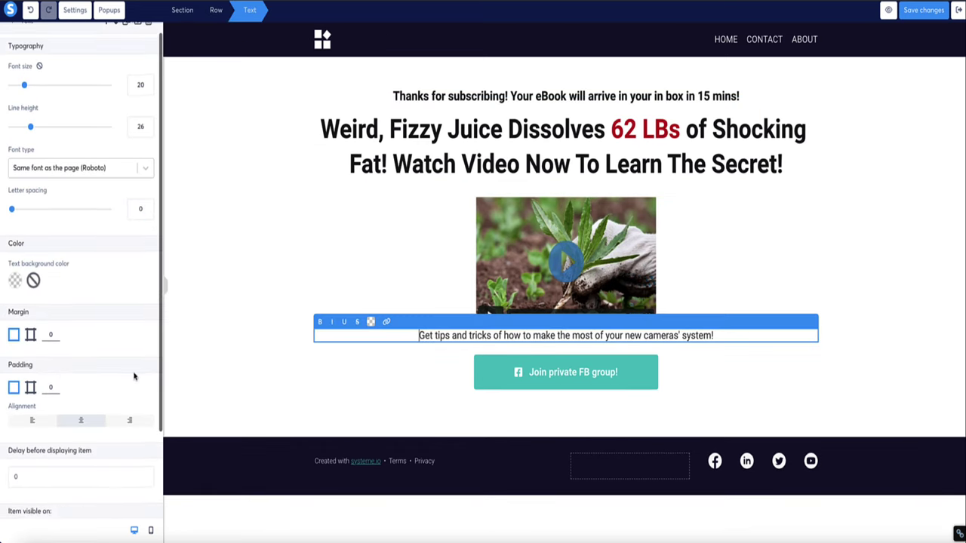
{"action": "key", "text": "Escape"}
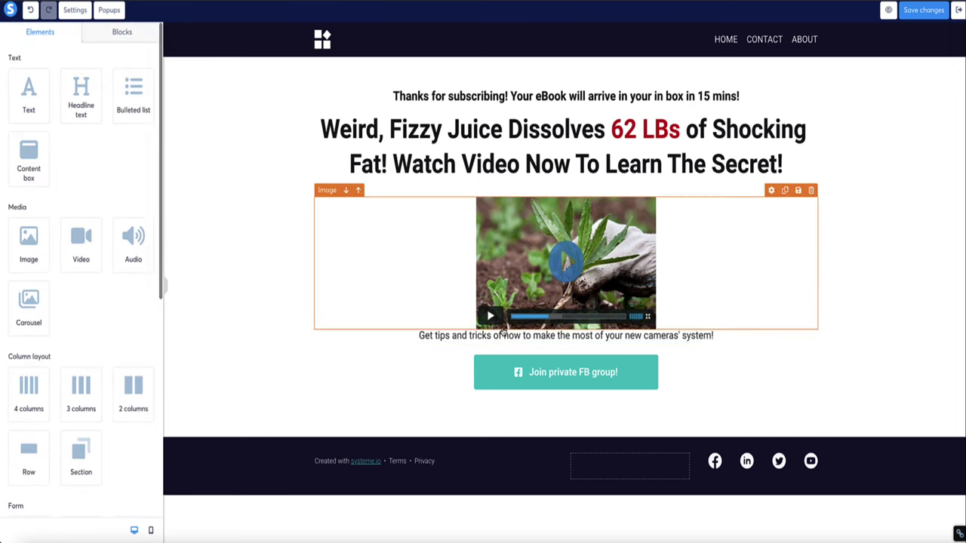
Give the text line below the image individual margins, with 18 at its top and 0 at its bottom
{"action": "left_click", "coordinate": [468, 338]}
{"action": "scroll", "coordinate": [74, 260], "scroll_direction": "down", "scroll_amount": 2}
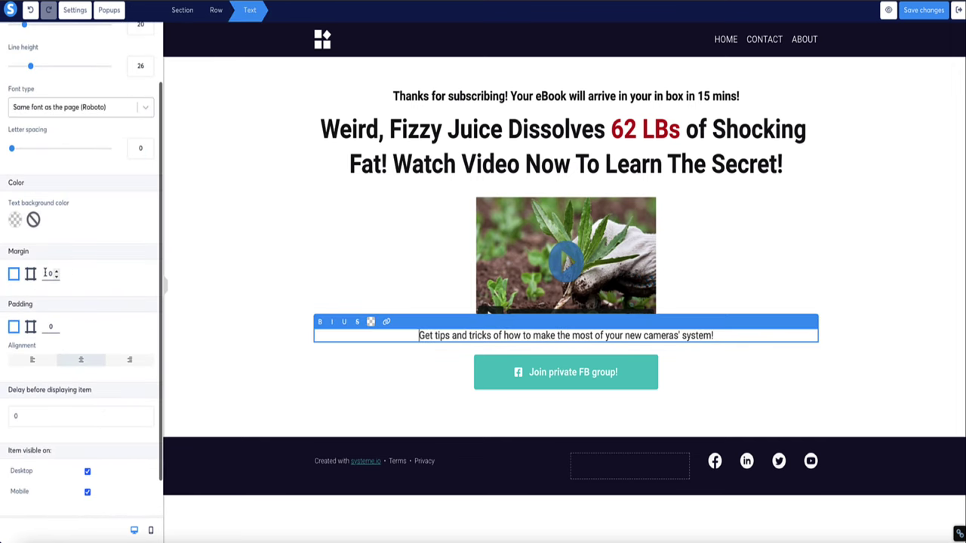
{"action": "left_click", "coordinate": [31, 275]}
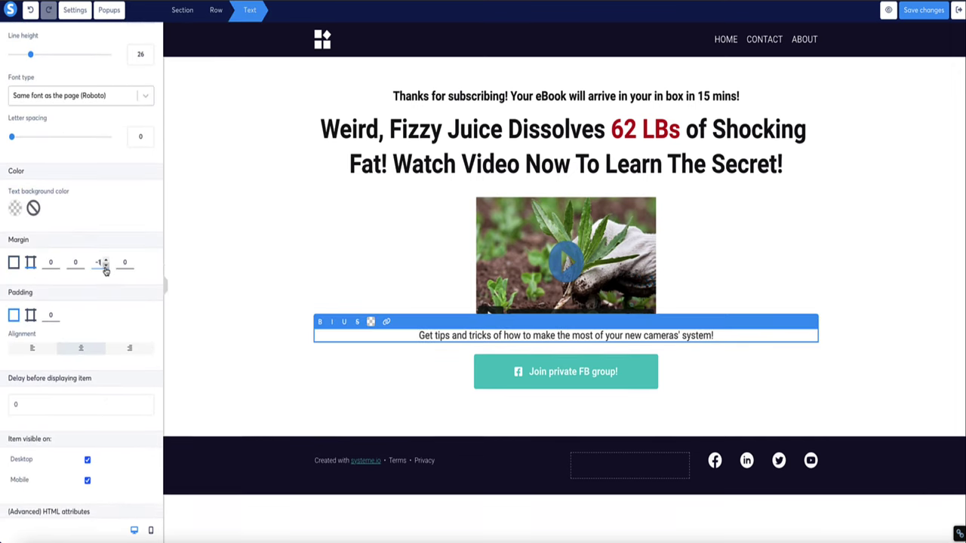
{"action": "scroll", "coordinate": [55, 263], "scroll_direction": "up", "scroll_amount": 12}
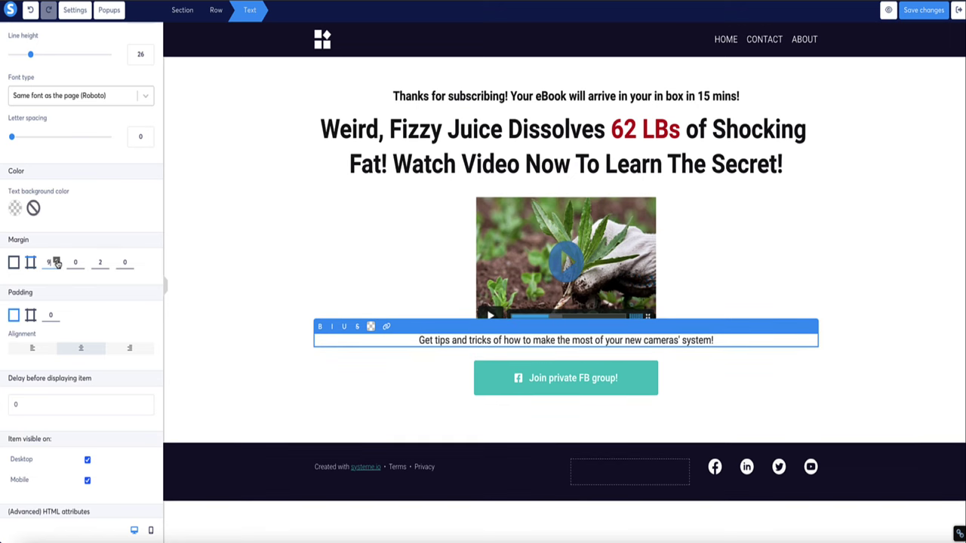
{"action": "scroll", "coordinate": [56, 262], "scroll_direction": "up", "scroll_amount": 2}
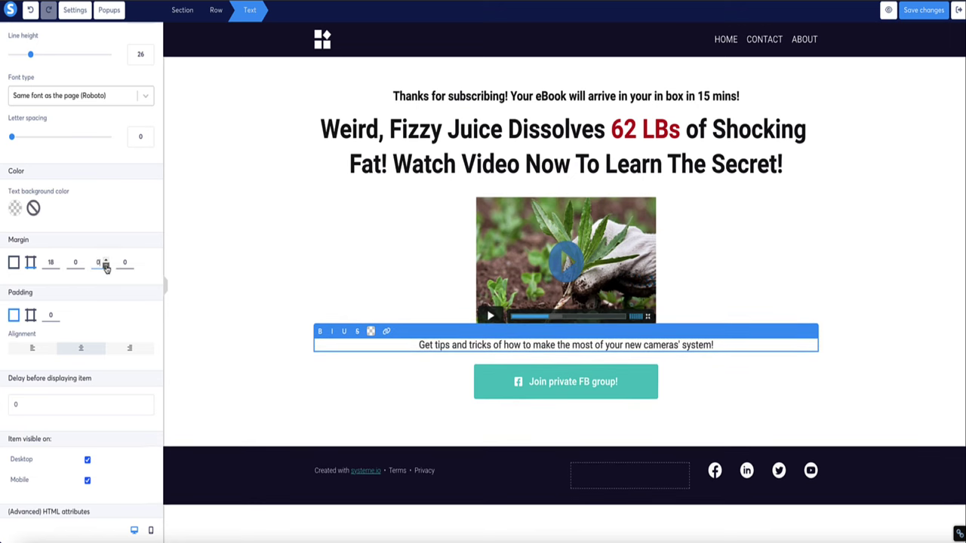
Replace the text below the image with "Or click the button below to learn more" and make it bold and larger
{"action": "left_click", "coordinate": [485, 341]}
{"action": "left_click", "coordinate": [489, 344]}
{"action": "key", "text": "ctrl+a"}
{"action": "type", "text": "Or click the button below to learn more"}
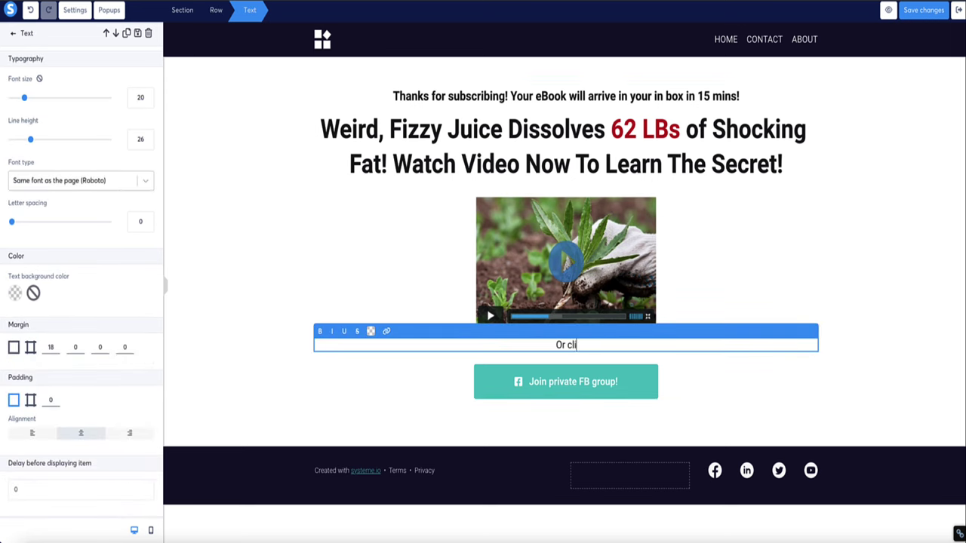
{"action": "key", "text": "ctrl+a"}
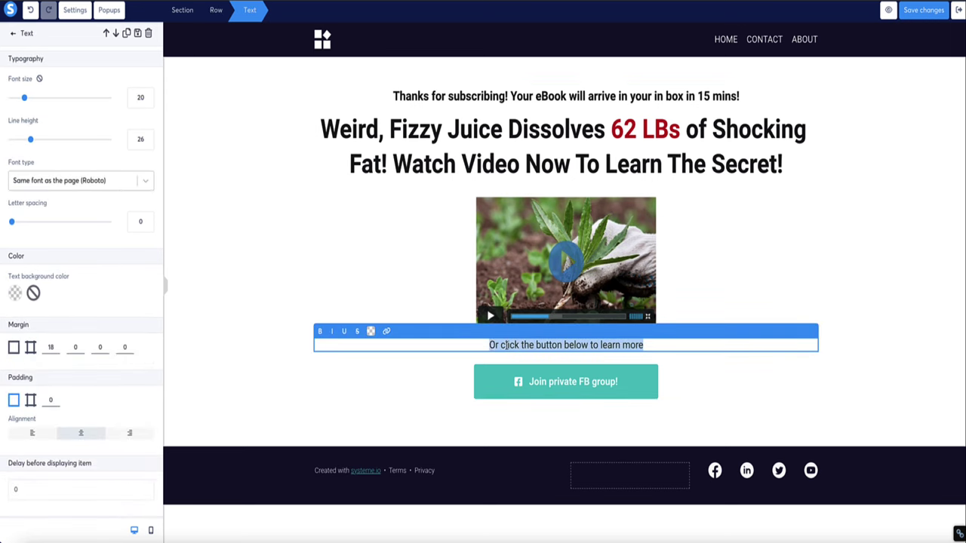
{"action": "left_click", "coordinate": [320, 331]}
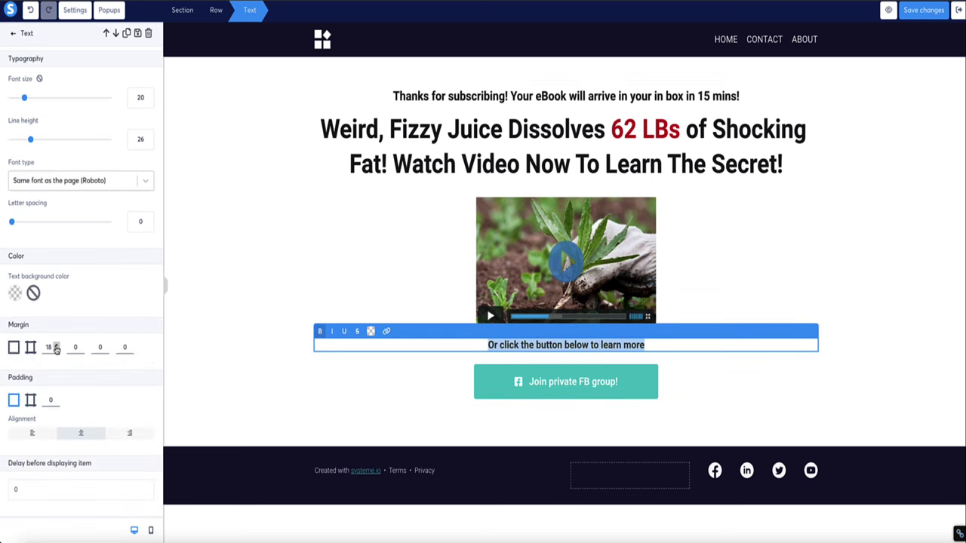
Copy the hoplink from the image into the "Join private FB group!" button's URL and set it to open in a new window
{"action": "left_click", "coordinate": [566, 256]}
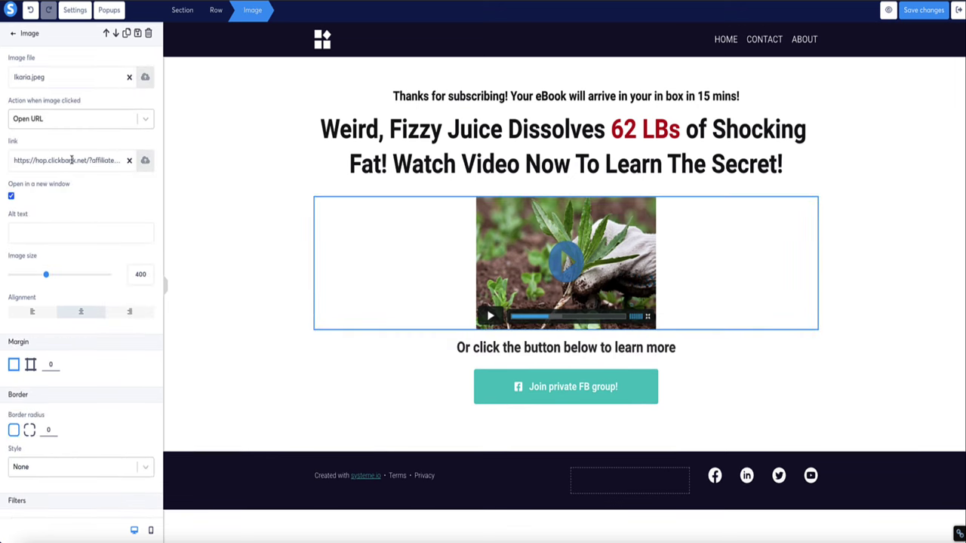
{"action": "triple_click", "coordinate": [72, 160]}
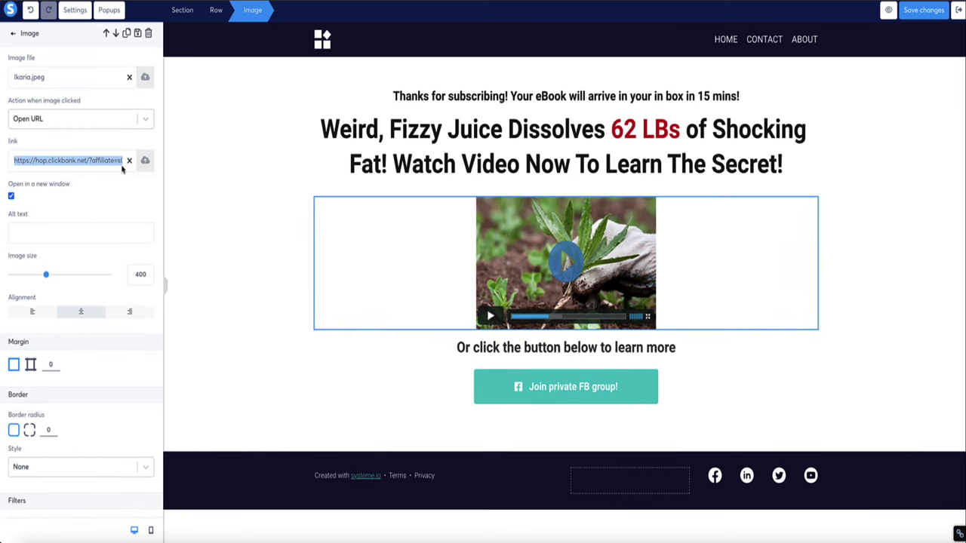
{"action": "left_click", "coordinate": [490, 381]}
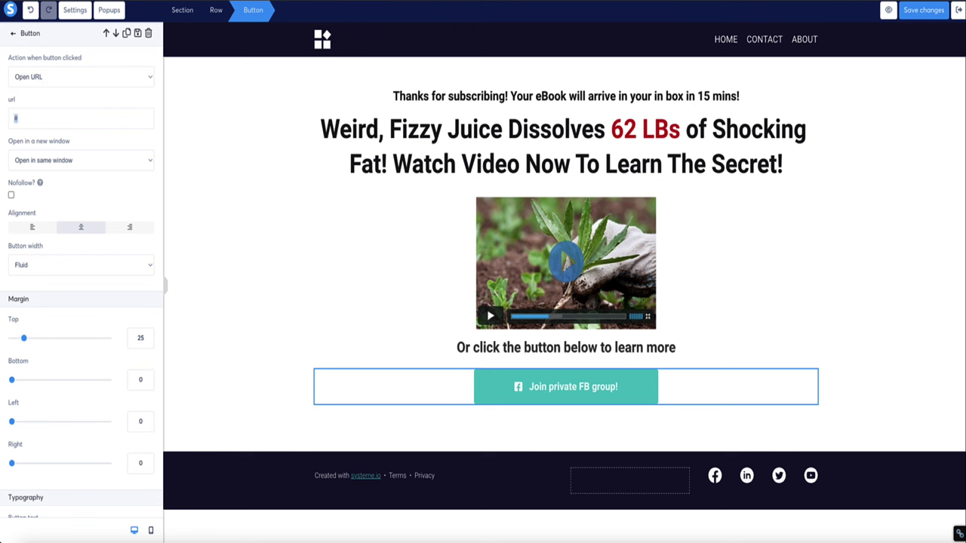
{"action": "key", "text": "ctrl+v"}
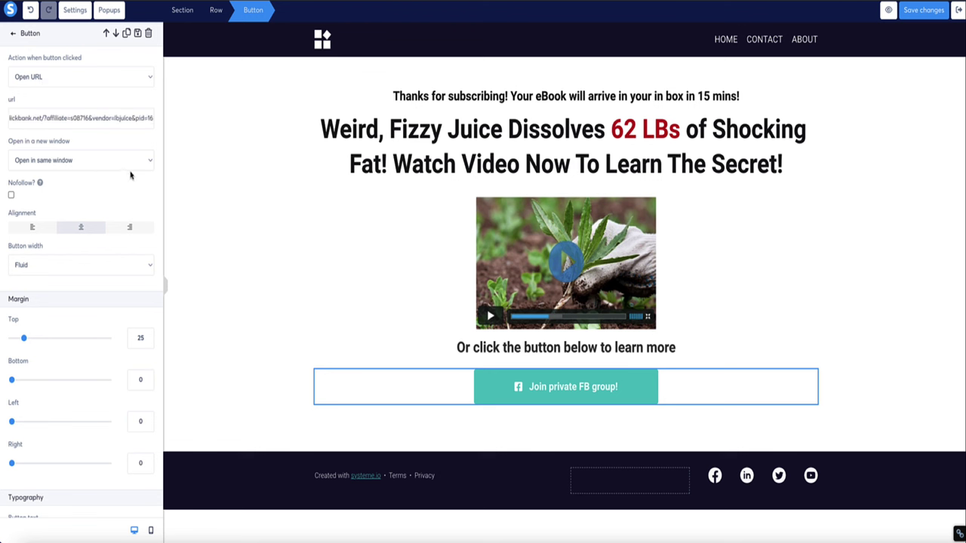
{"action": "left_click", "coordinate": [139, 163]}
{"action": "left_click", "coordinate": [49, 173]}
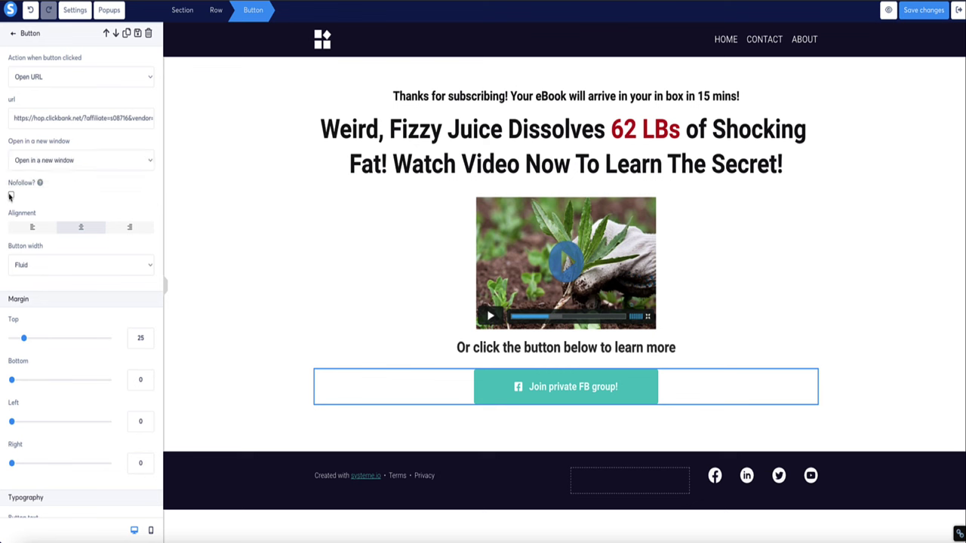
Change the button text to "Discover The Secret Fat-Burner Formula" and remove the Facebook icon before it
{"action": "scroll", "coordinate": [71, 247], "scroll_direction": "down", "scroll_amount": 4}
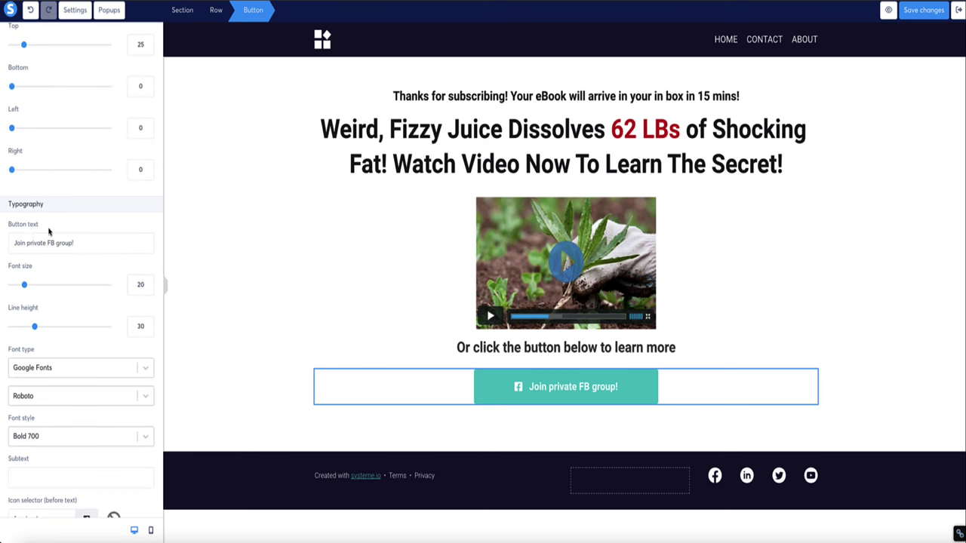
{"action": "triple_click", "coordinate": [50, 242]}
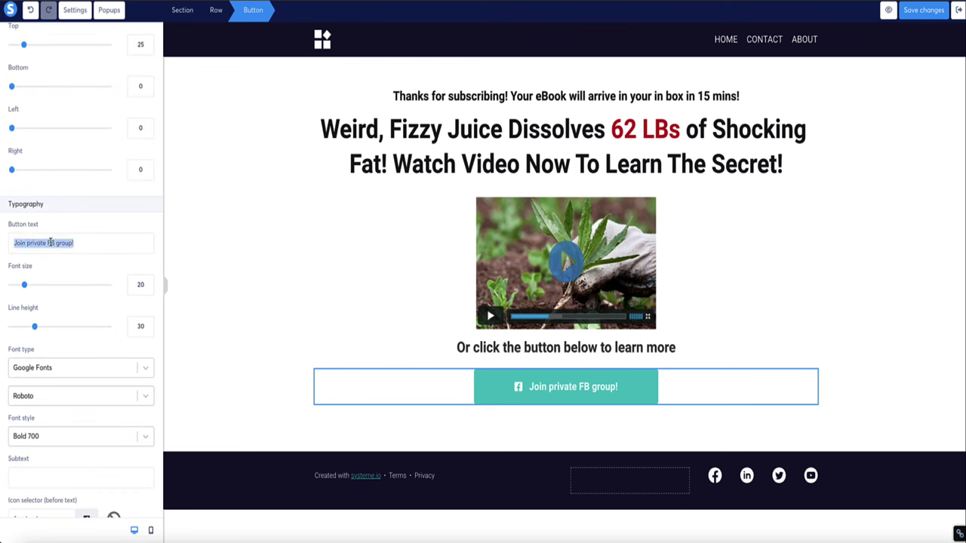
{"action": "type", "text": "Discover The Secret Fat-Burner Formula"}
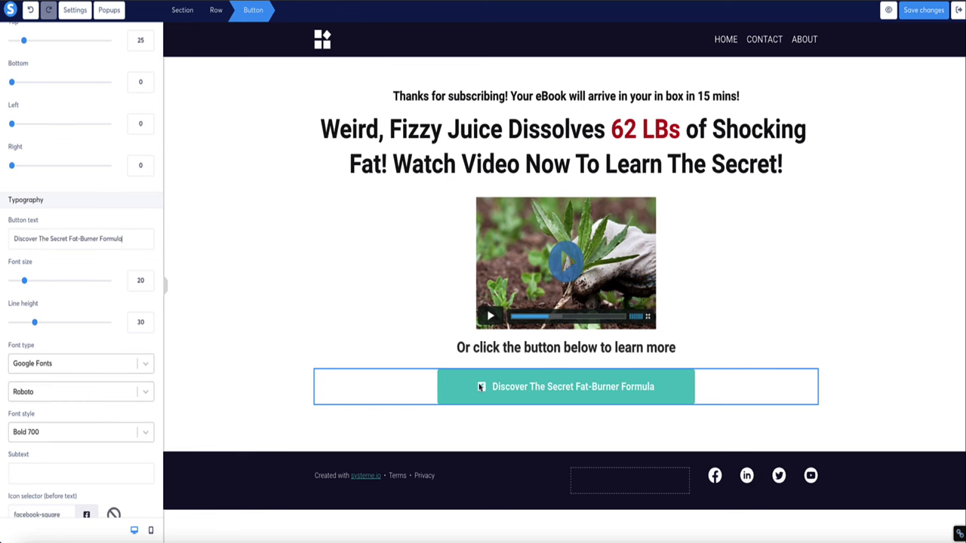
{"action": "scroll", "coordinate": [45, 268], "scroll_direction": "down", "scroll_amount": 5}
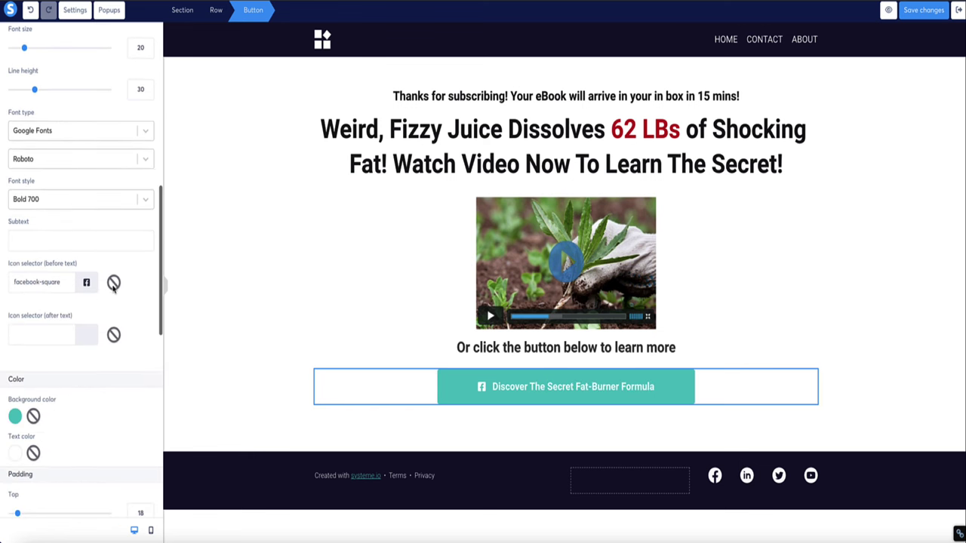
{"action": "left_click", "coordinate": [113, 282]}
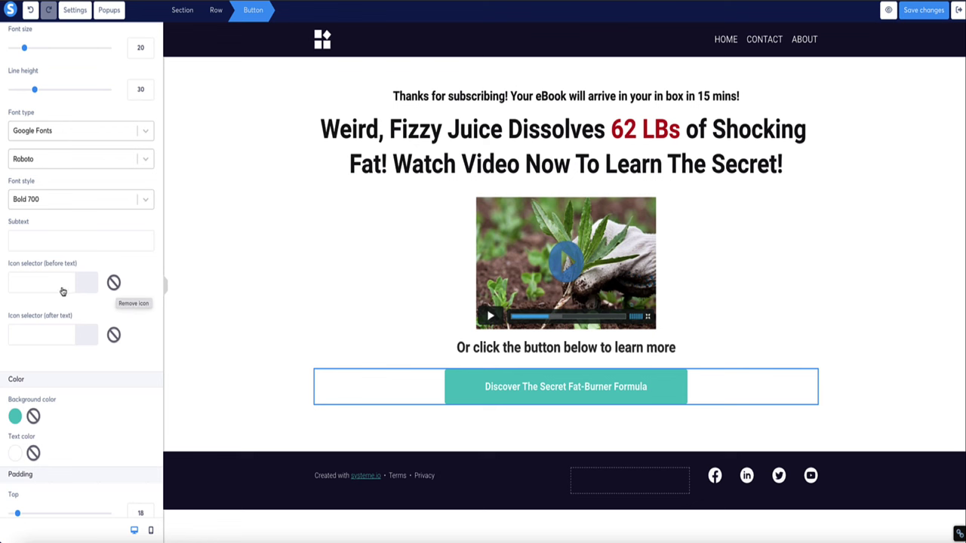
Set the button's background color to the default dark red, D0021B
{"action": "scroll", "coordinate": [13, 347], "scroll_direction": "down", "scroll_amount": 2}
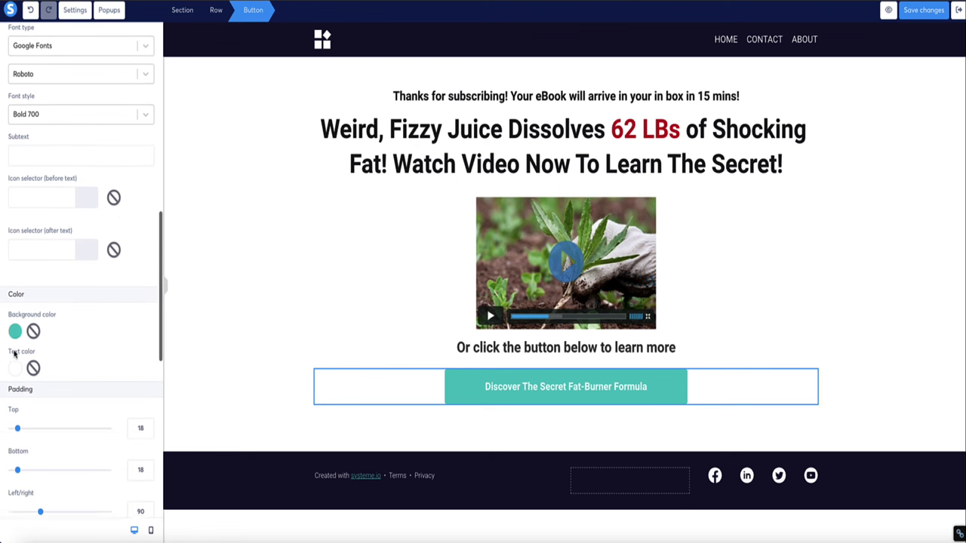
{"action": "left_click", "coordinate": [15, 329]}
{"action": "left_click", "coordinate": [68, 278]}
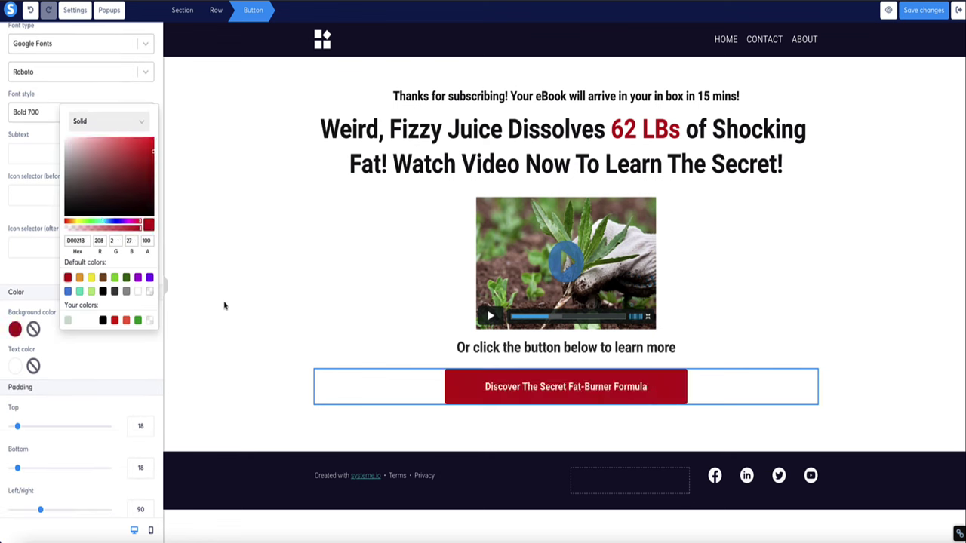
{"action": "left_click", "coordinate": [234, 287]}
{"action": "left_click", "coordinate": [254, 282]}
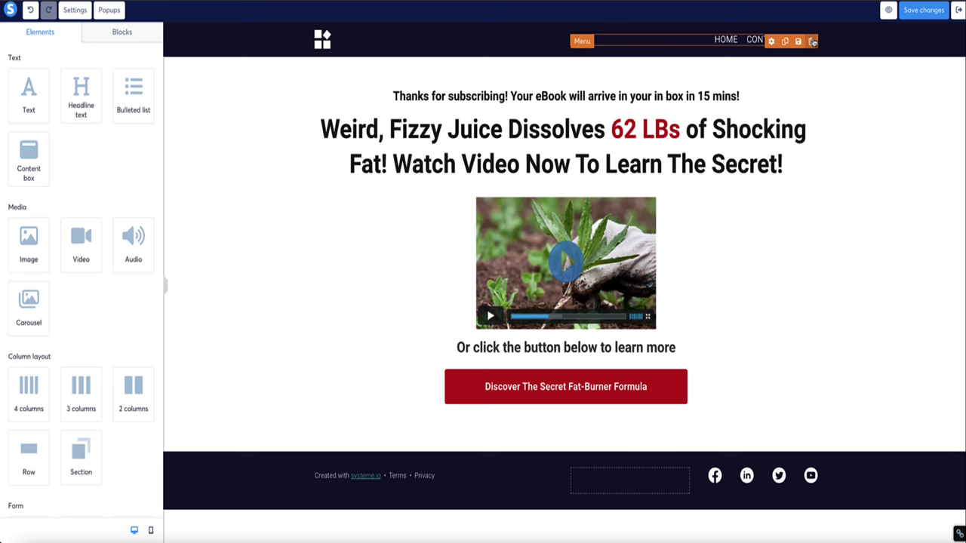
Delete the HOME, CONTACT and ABOUT navigation menu from the thank-you page header
{"action": "left_click", "coordinate": [811, 41]}
{"action": "left_click", "coordinate": [564, 32]}
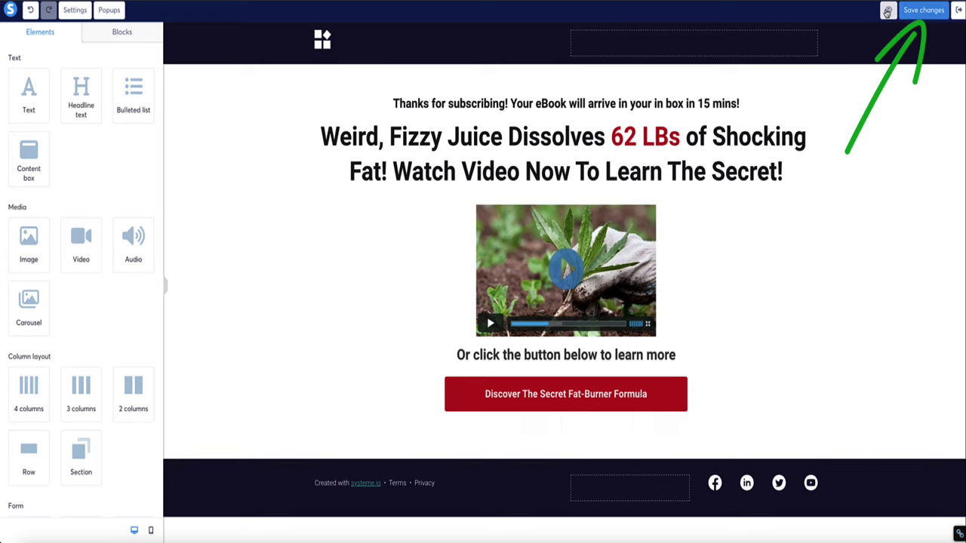
Preview the thank-you page and test the links on the video image and the "Discover The Secret Fat-Burner Formula" button
{"action": "left_click", "coordinate": [888, 12]}
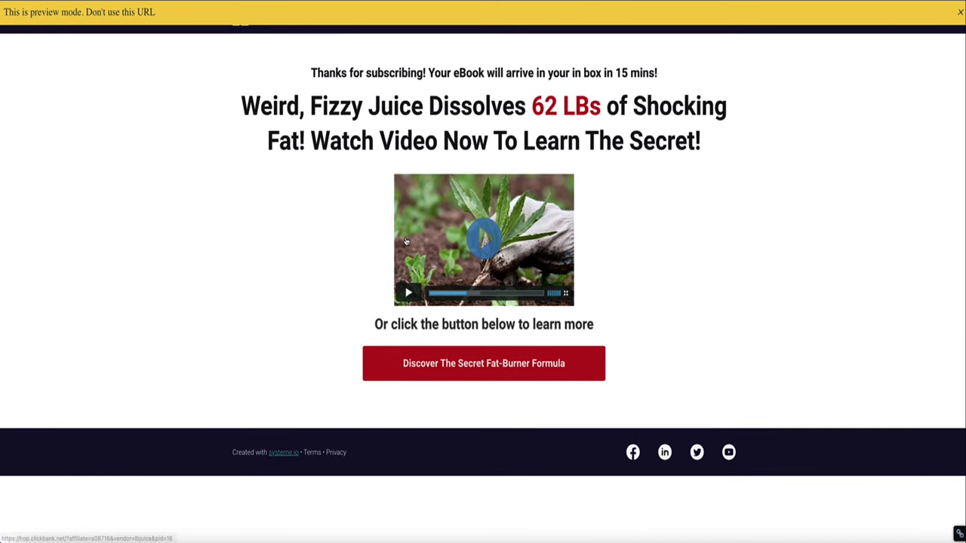
{"action": "left_click", "coordinate": [477, 240]}
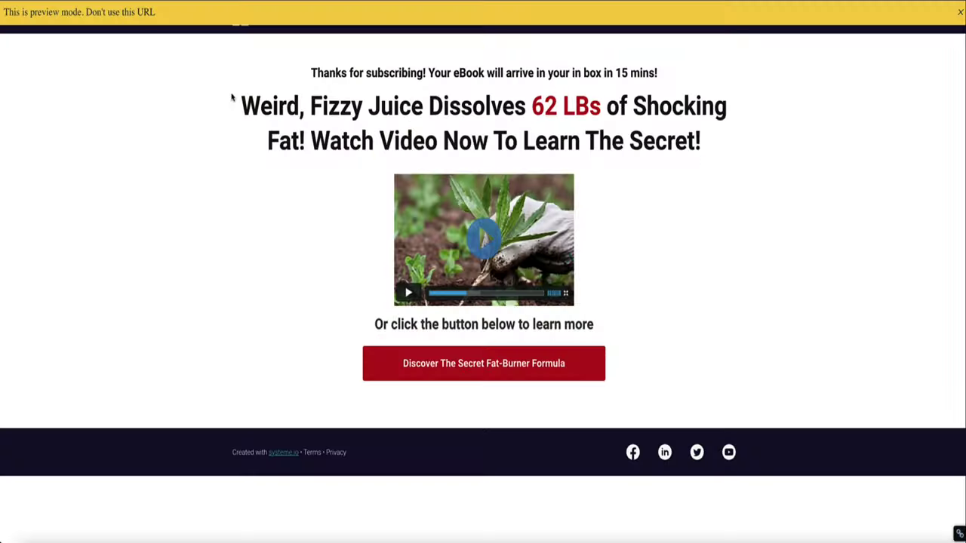
{"action": "left_click", "coordinate": [428, 370]}
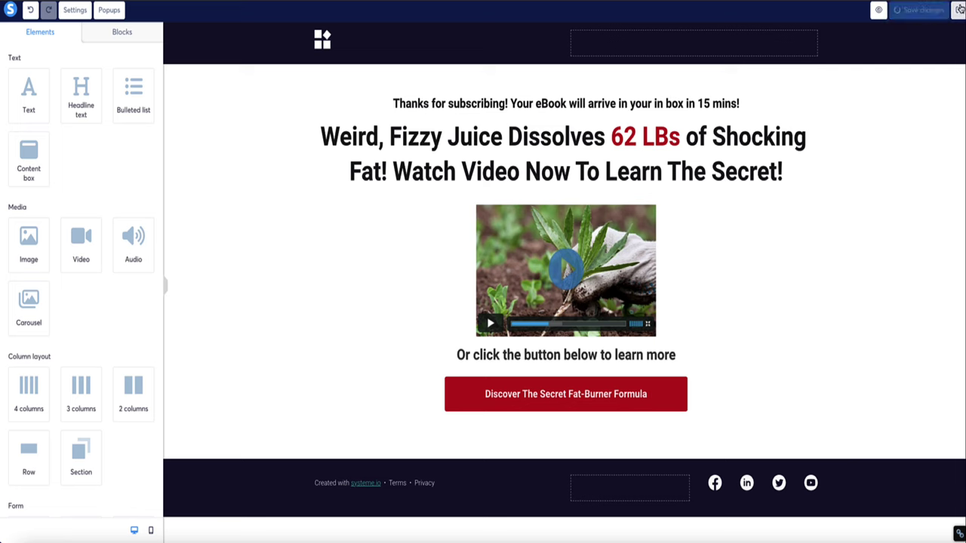
Exit the thank-you page editor with its changes saved and open the funnel's squeeze page for editing
{"action": "left_click", "coordinate": [958, 10]}
{"action": "left_click", "coordinate": [87, 102]}
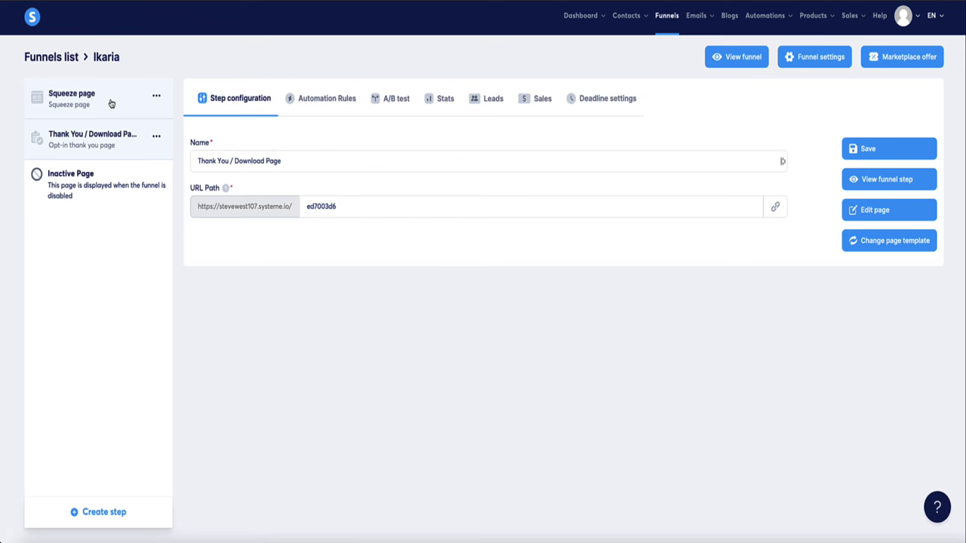
{"action": "left_click", "coordinate": [864, 211]}
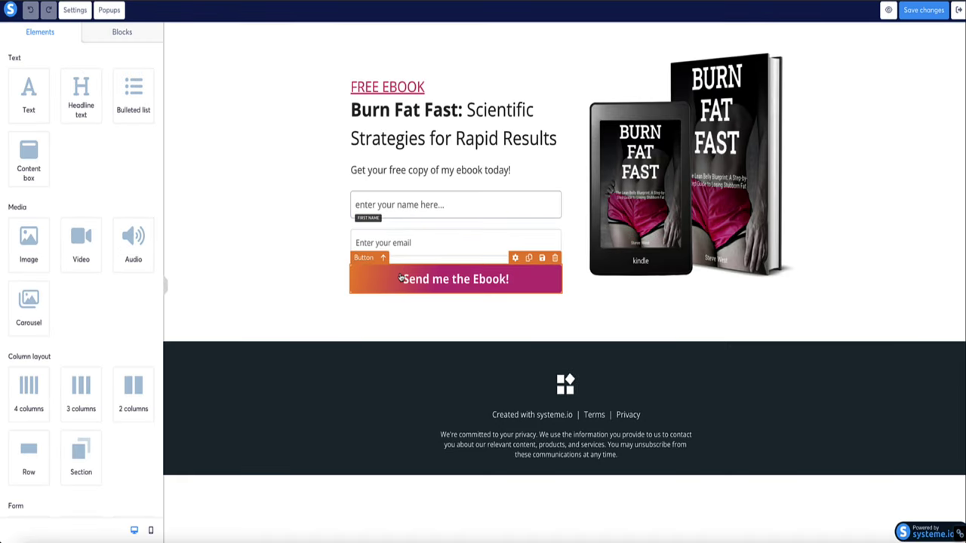
Check the click action options of the "Send me the Ebook!" button and keep Submit form
{"action": "left_click", "coordinate": [401, 278]}
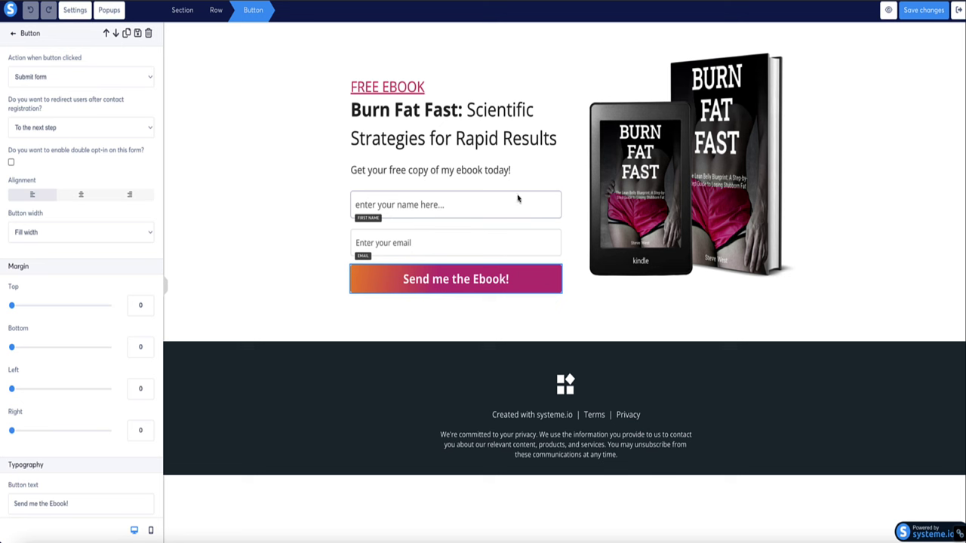
{"action": "left_click", "coordinate": [149, 80]}
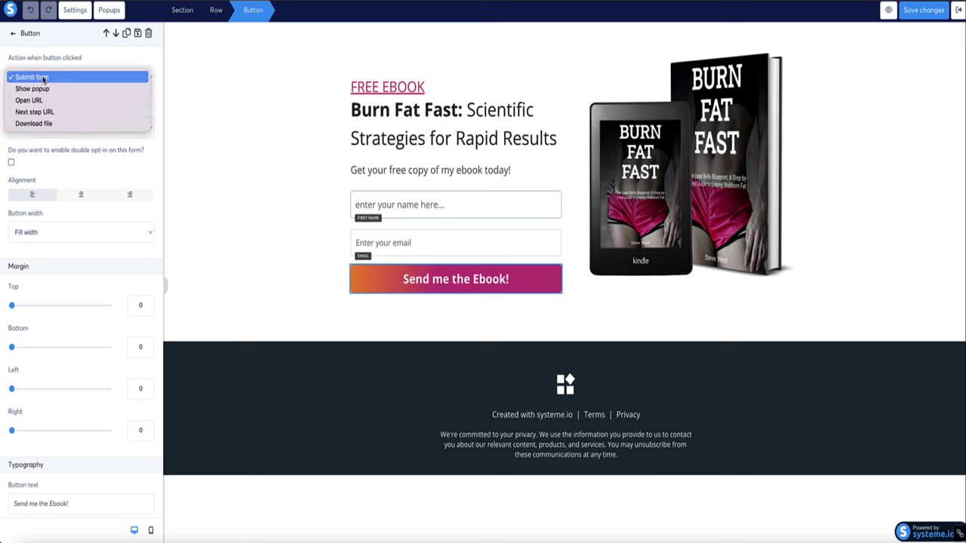
{"action": "left_click", "coordinate": [22, 128]}
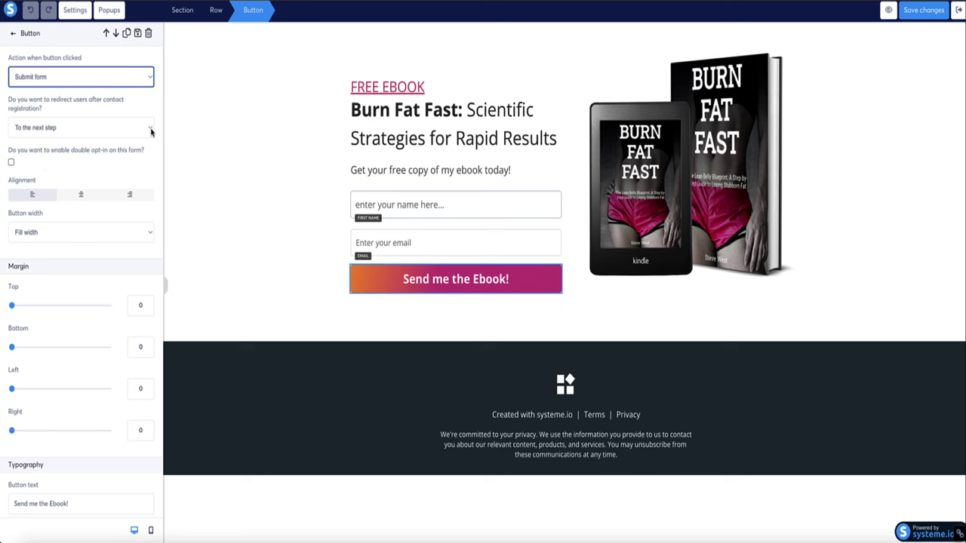
Keep the button's post-registration redirect set to To the next step, save the squeeze page and exit its editor
{"action": "left_click", "coordinate": [151, 132]}
{"action": "left_click", "coordinate": [59, 125]}
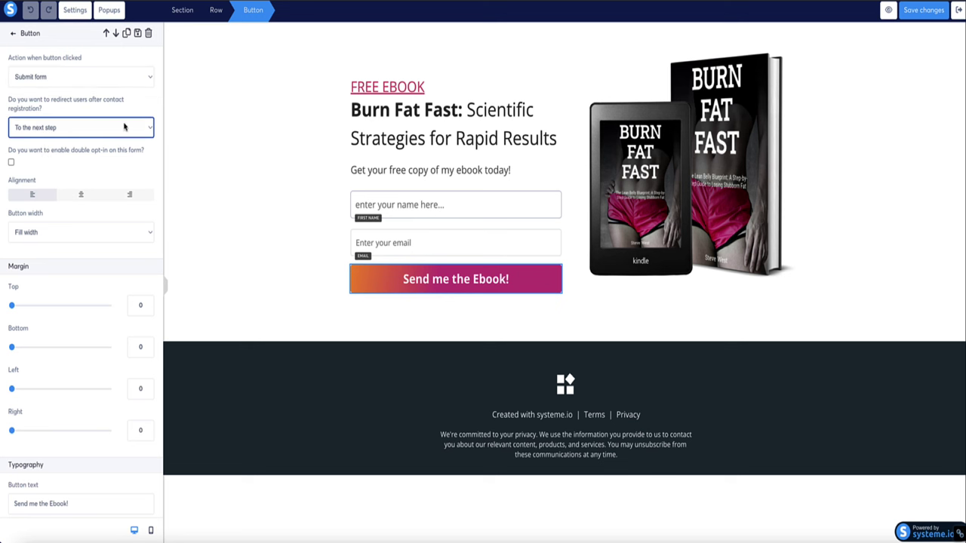
{"action": "left_click", "coordinate": [924, 10]}
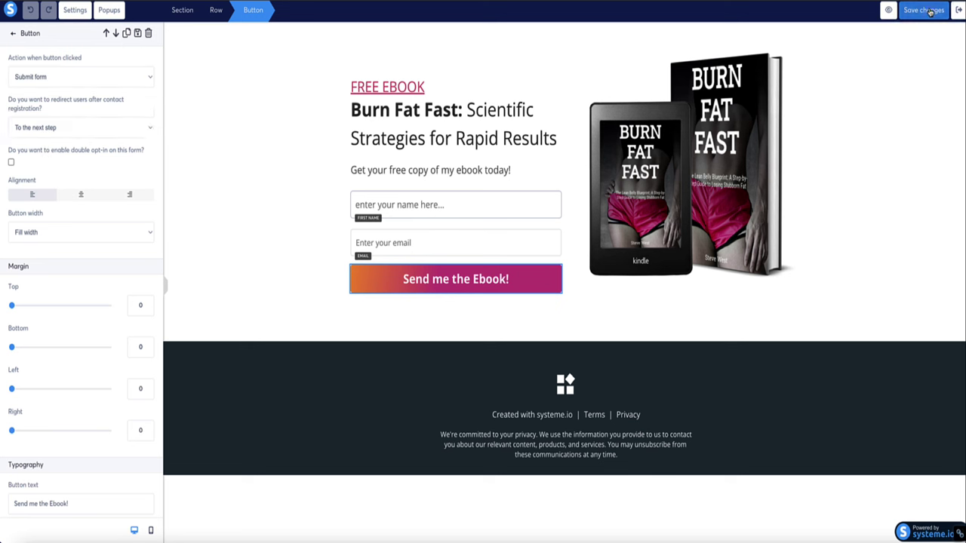
{"action": "left_click", "coordinate": [959, 10]}
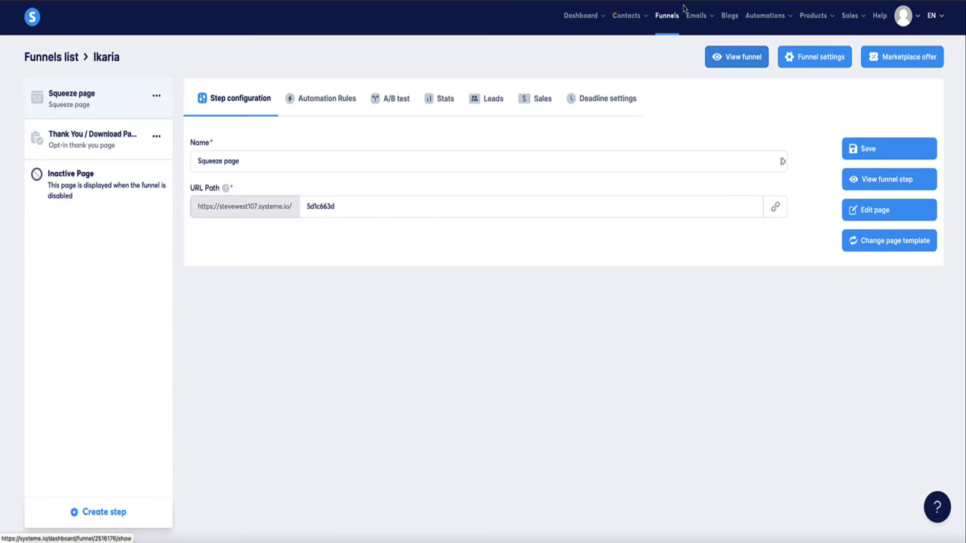
Create an email campaign named Ikaria
{"action": "mouse_move", "coordinate": [696, 15]}
{"action": "left_click", "coordinate": [698, 60]}
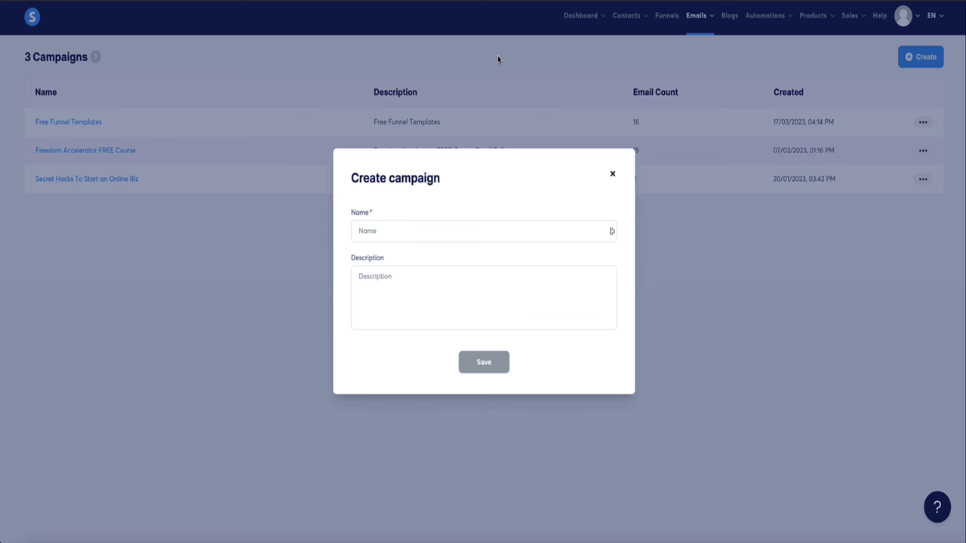
{"action": "left_click", "coordinate": [437, 234]}
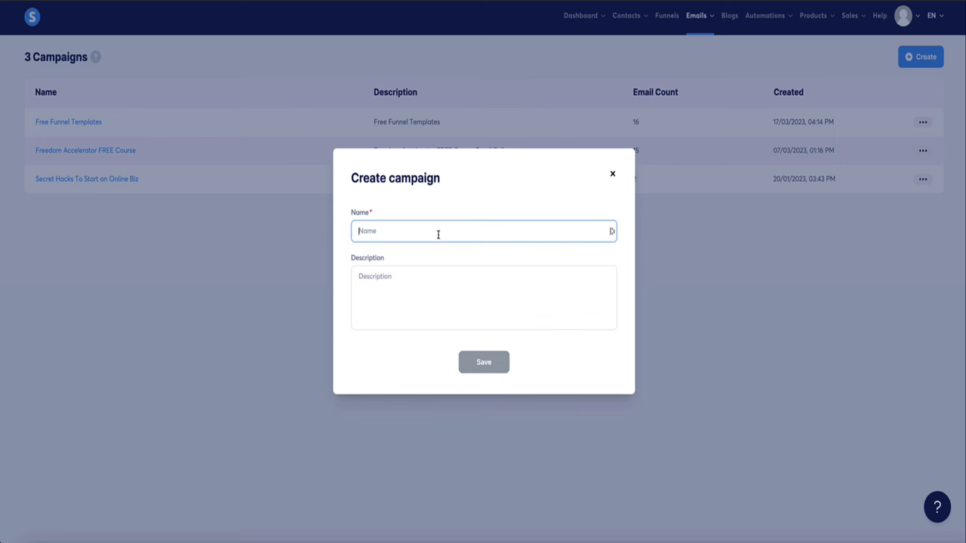
{"action": "type", "text": "Ikaria"}
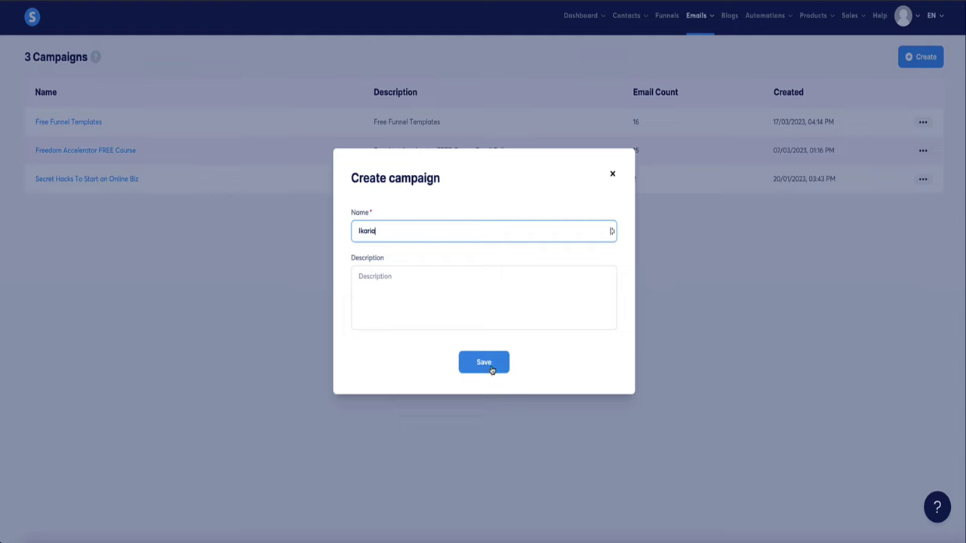
{"action": "left_click", "coordinate": [484, 362]}
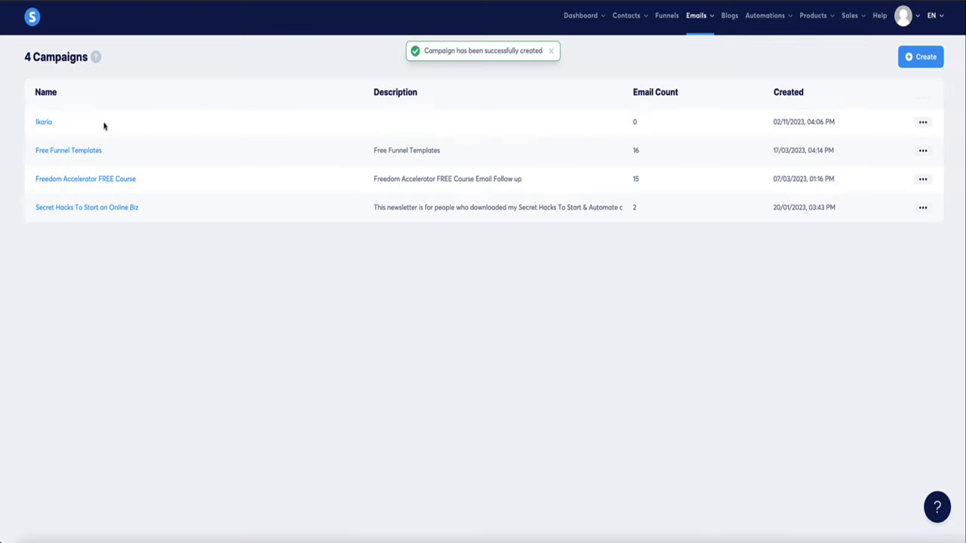
Add an email to the Ikaria campaign with the subject "Here's your free ebook!", using the Classic editor
{"action": "left_click", "coordinate": [38, 125]}
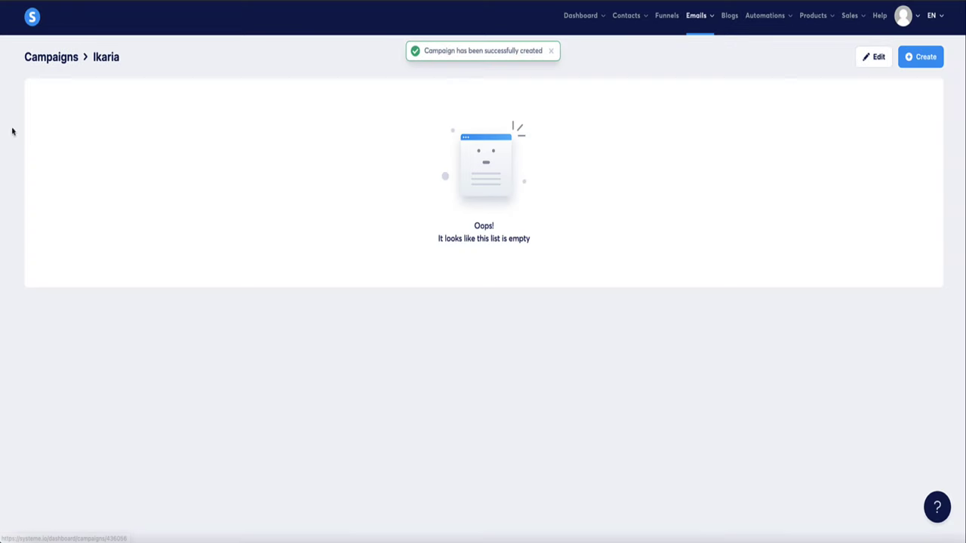
{"action": "left_click", "coordinate": [910, 62]}
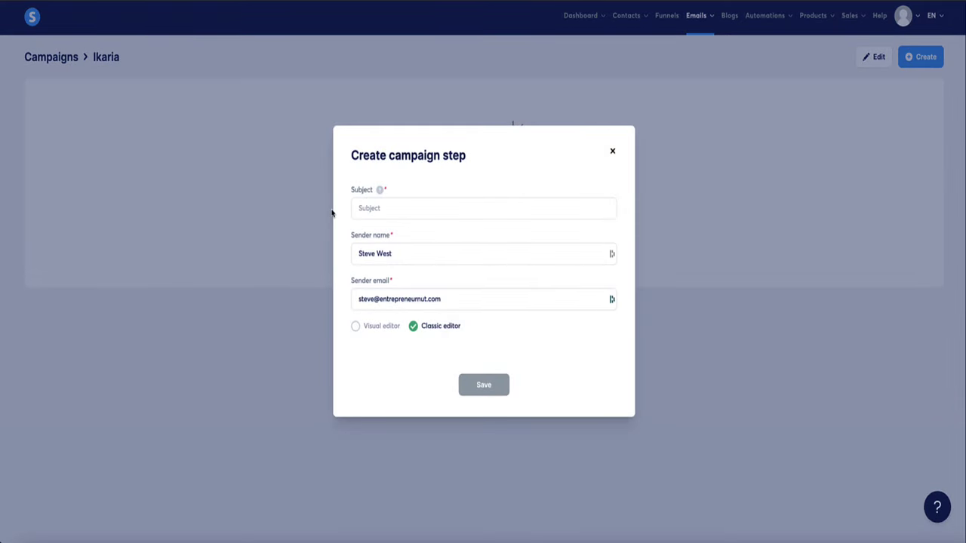
{"action": "left_click", "coordinate": [453, 210]}
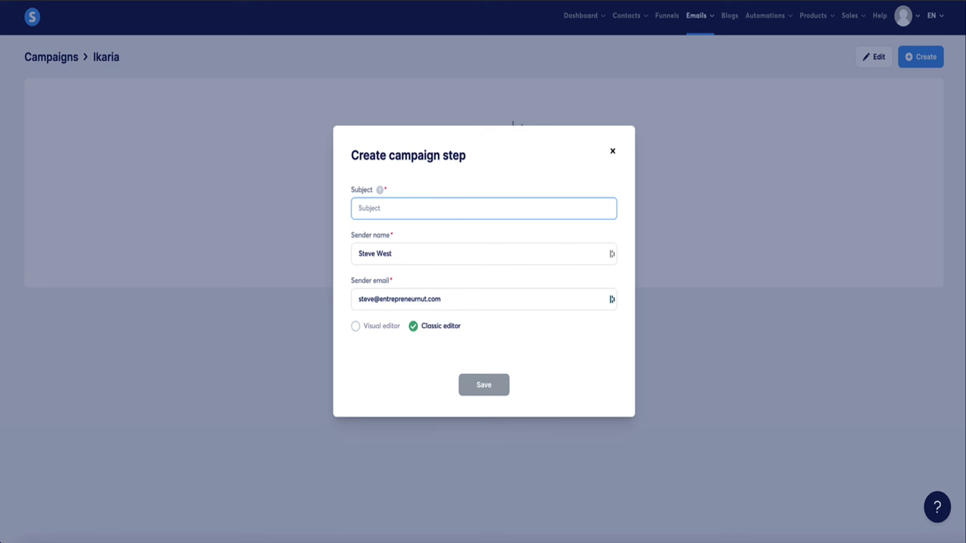
{"action": "type", "text": "Here's your free ebook!"}
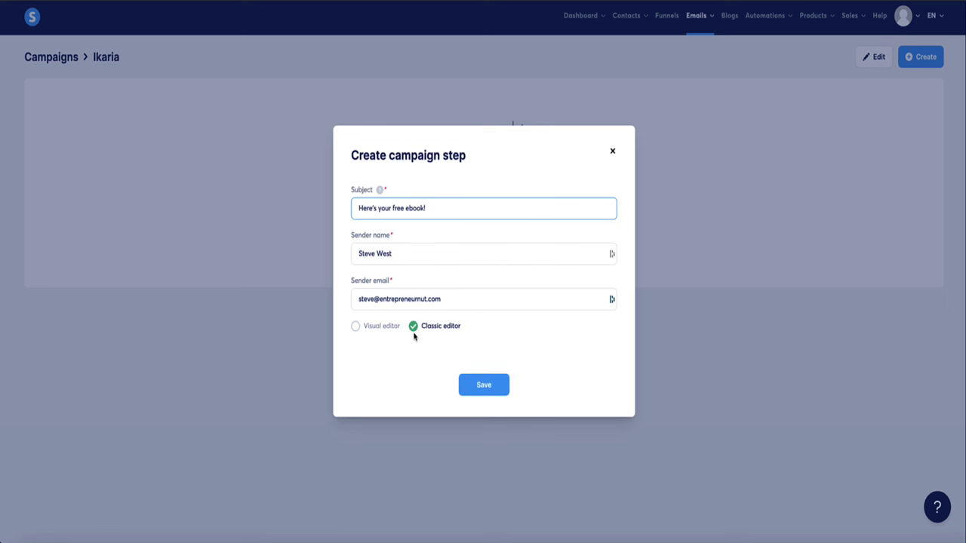
{"action": "key", "text": "Return"}
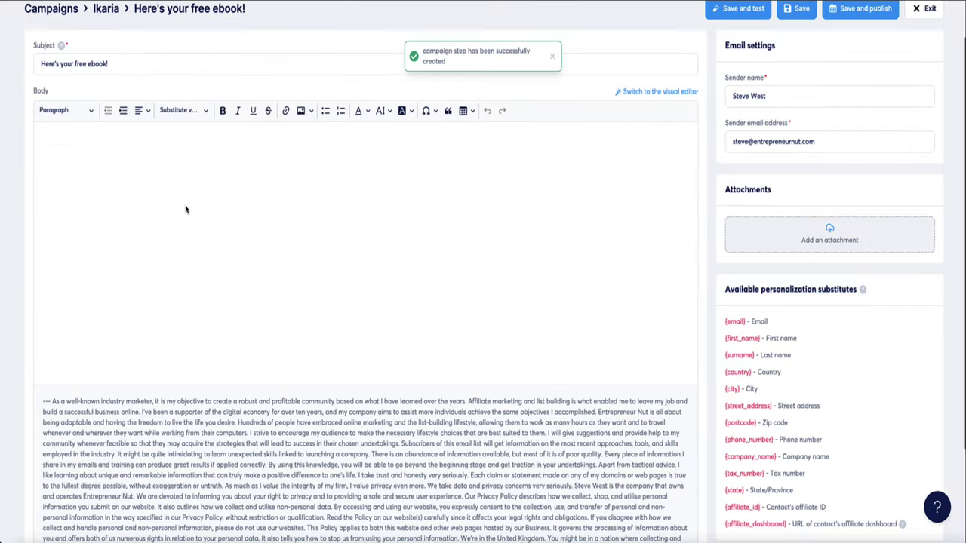
Write the email body: "Hey {first_name},", "Thanks for subscribing!", "Here's your fat burning ebook!" and a sign-off, and select the ebook line
{"action": "scroll", "coordinate": [191, 207], "scroll_direction": "up", "scroll_amount": 1}
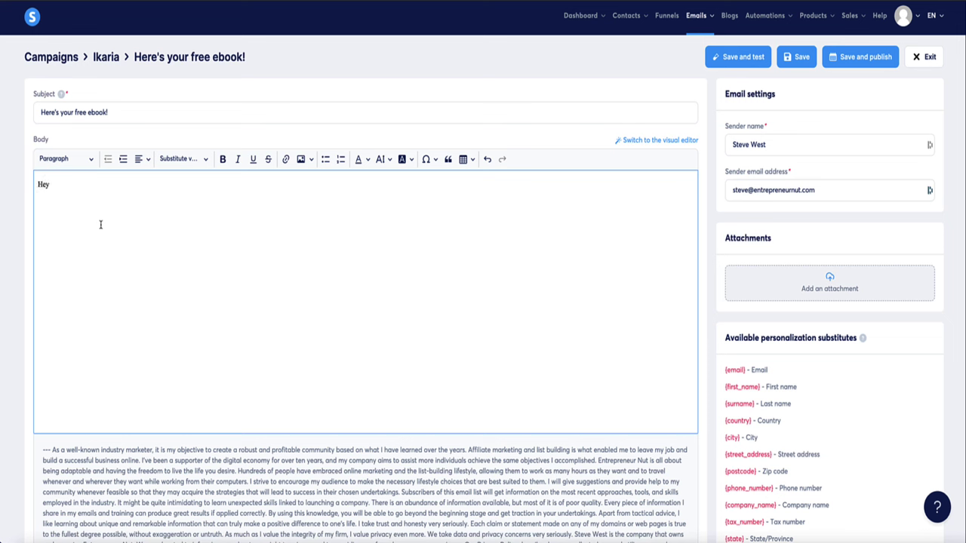
{"action": "left_click", "coordinate": [181, 160]}
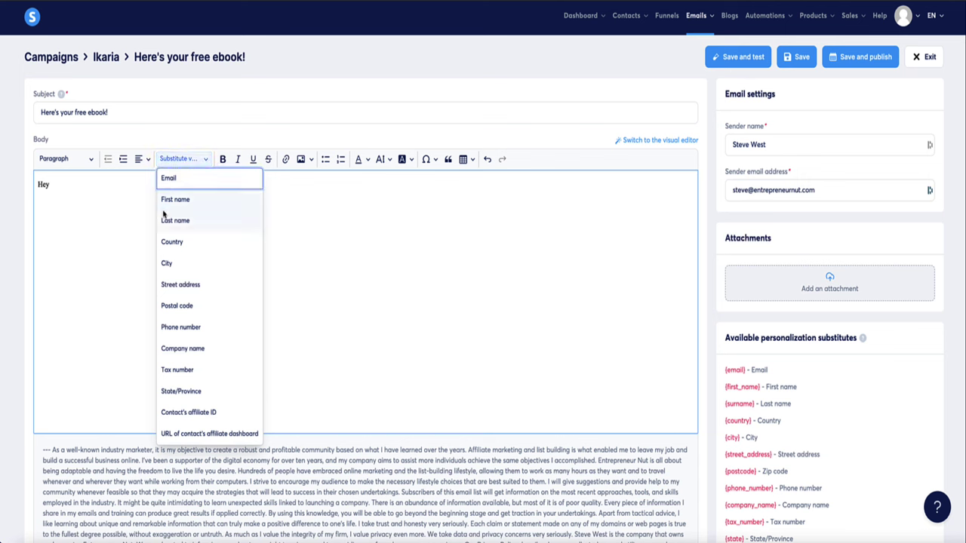
{"action": "left_click", "coordinate": [167, 199]}
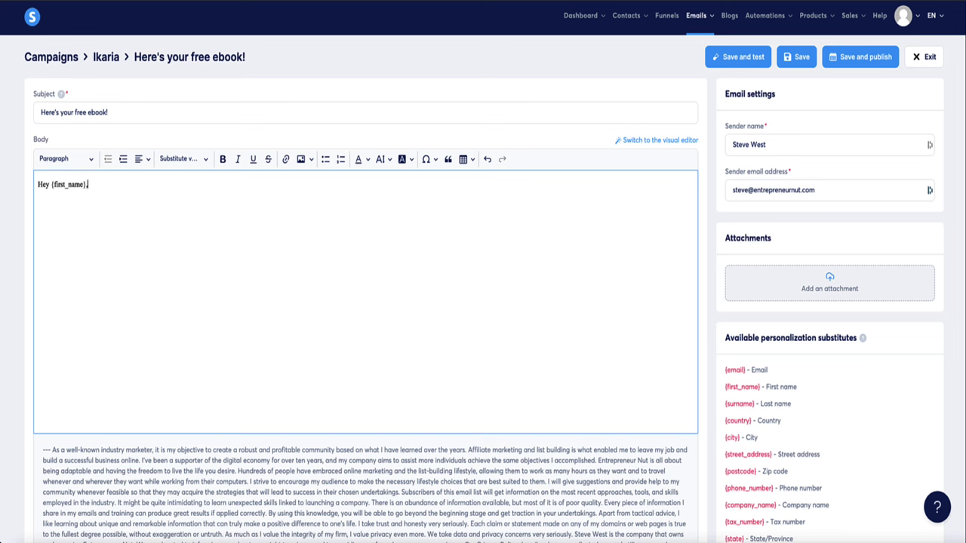
{"action": "type", "text": "Thanks for subscribing!  Here's your fat burning ebook!  Best, Steve"}
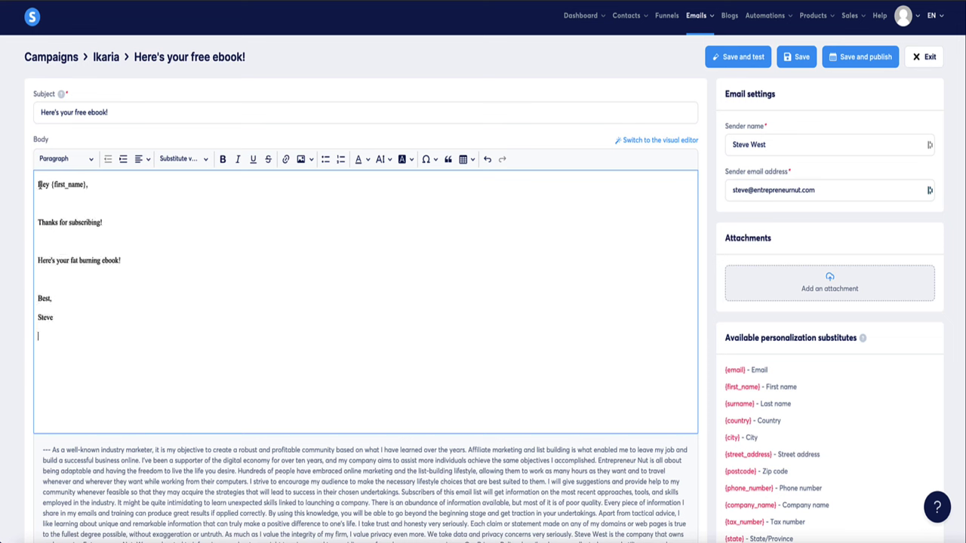
{"action": "left_click_drag", "start_coordinate": [38, 184], "coordinate": [92, 333]}
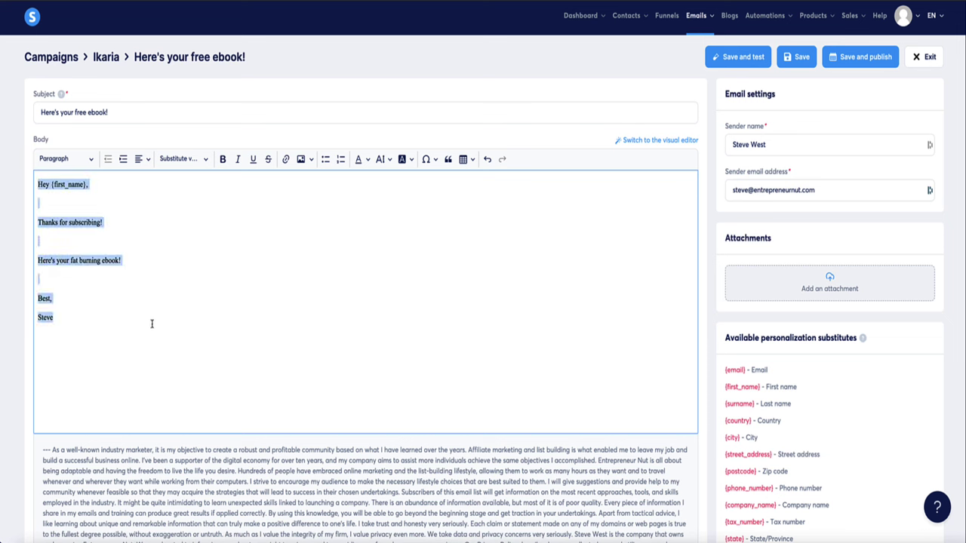
{"action": "left_click", "coordinate": [71, 261]}
{"action": "left_click_drag", "start_coordinate": [130, 258], "coordinate": [26, 264]}
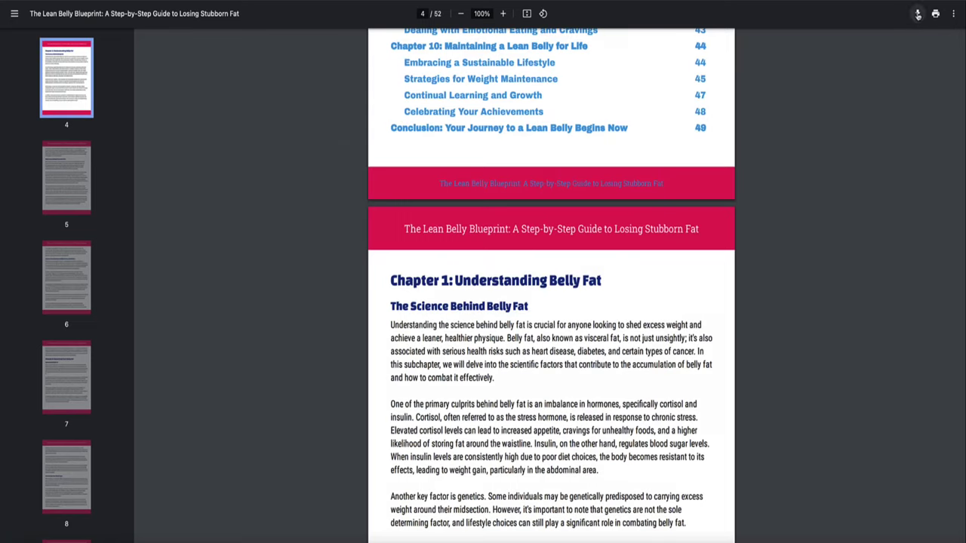
Download the Lean Belly Blueprint ebook PDF and upload it to the Google Drive folder Dummy eBook - Ikaria
{"action": "left_click", "coordinate": [918, 13]}
{"action": "left_click", "coordinate": [638, 343]}
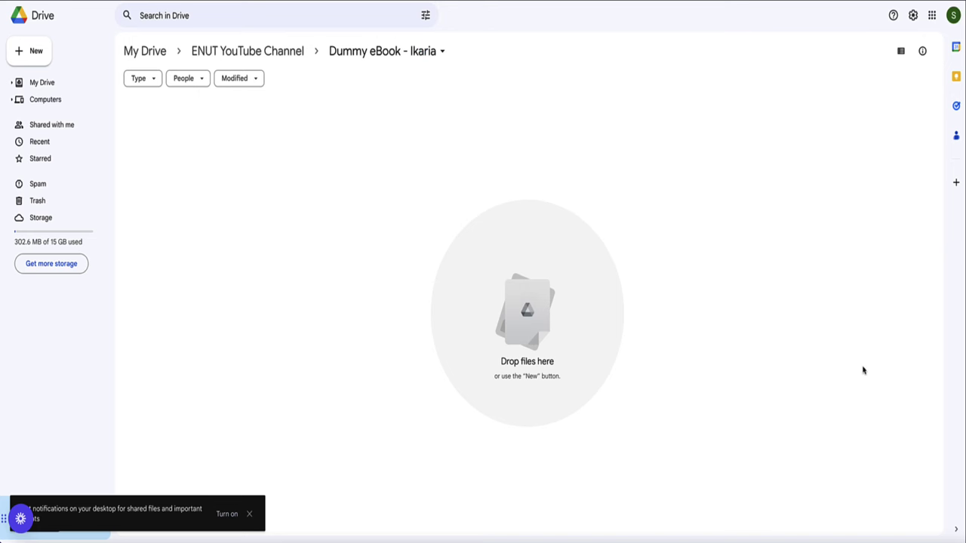
{"action": "left_click", "coordinate": [957, 535]}
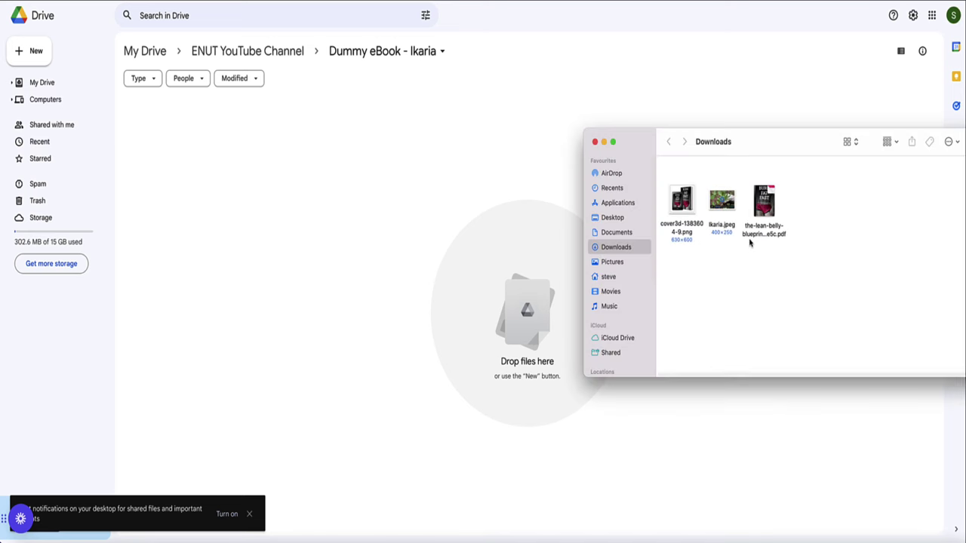
{"action": "left_click_drag", "start_coordinate": [762, 208], "coordinate": [344, 205]}
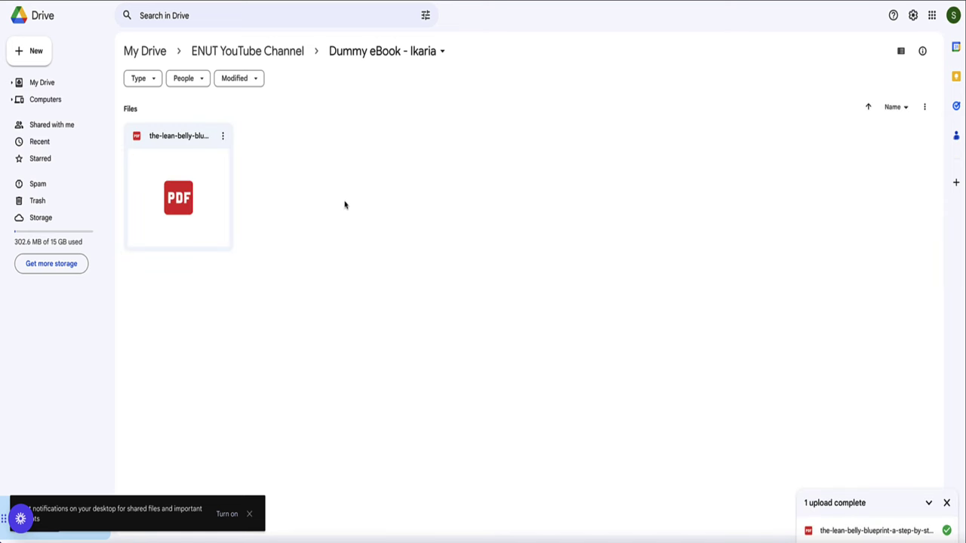
Share the uploaded ebook PDF with Anyone with the link and copy its sharing link
{"action": "left_click", "coordinate": [223, 137]}
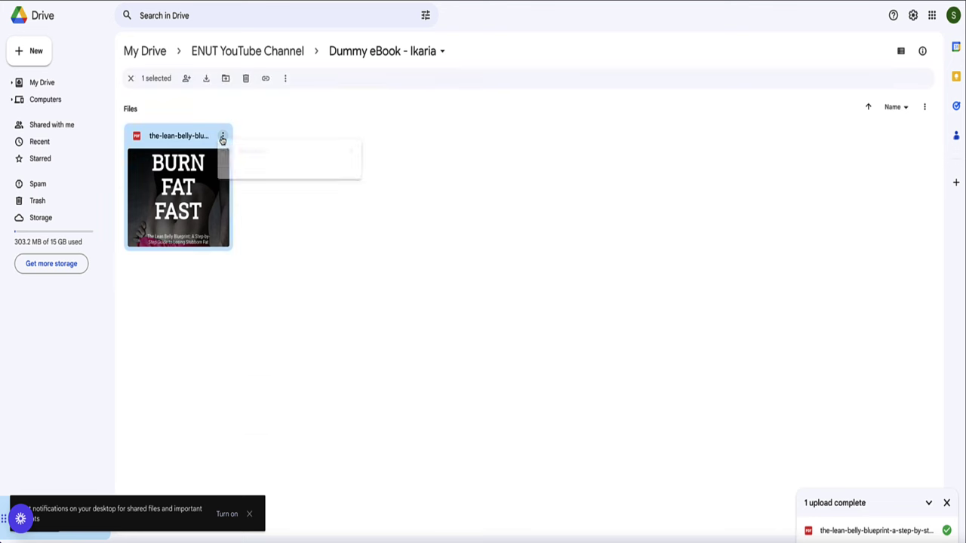
{"action": "mouse_move", "coordinate": [351, 242]}
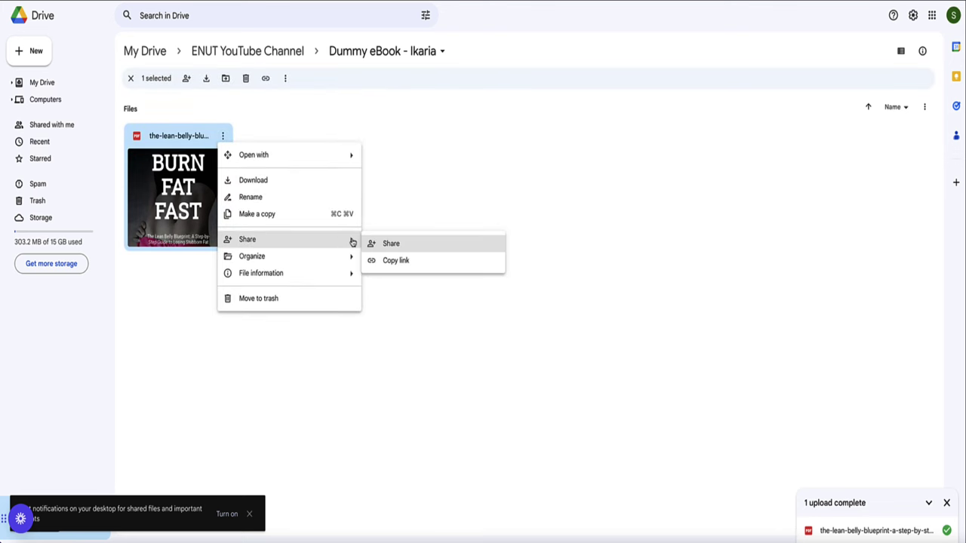
{"action": "left_click", "coordinate": [391, 248]}
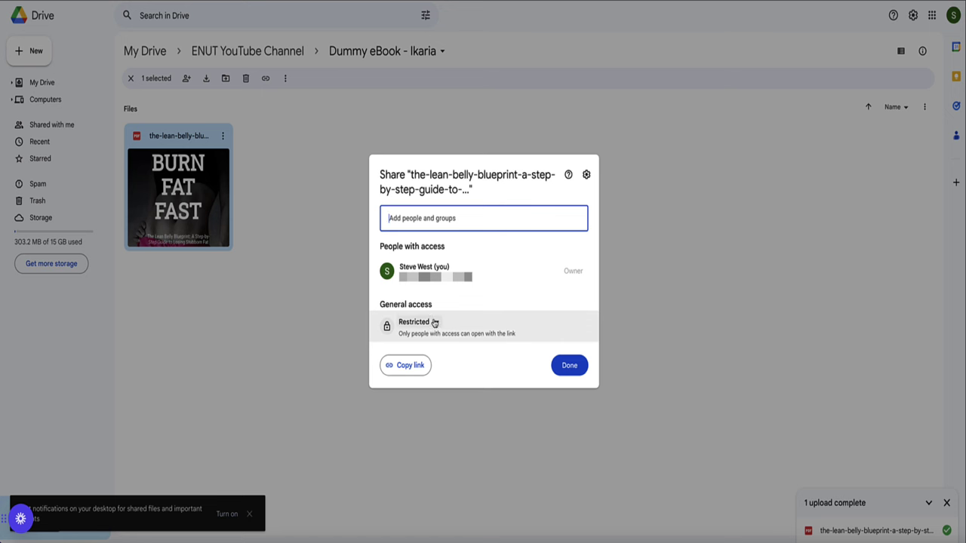
{"action": "left_click", "coordinate": [434, 323]}
{"action": "left_click", "coordinate": [411, 371]}
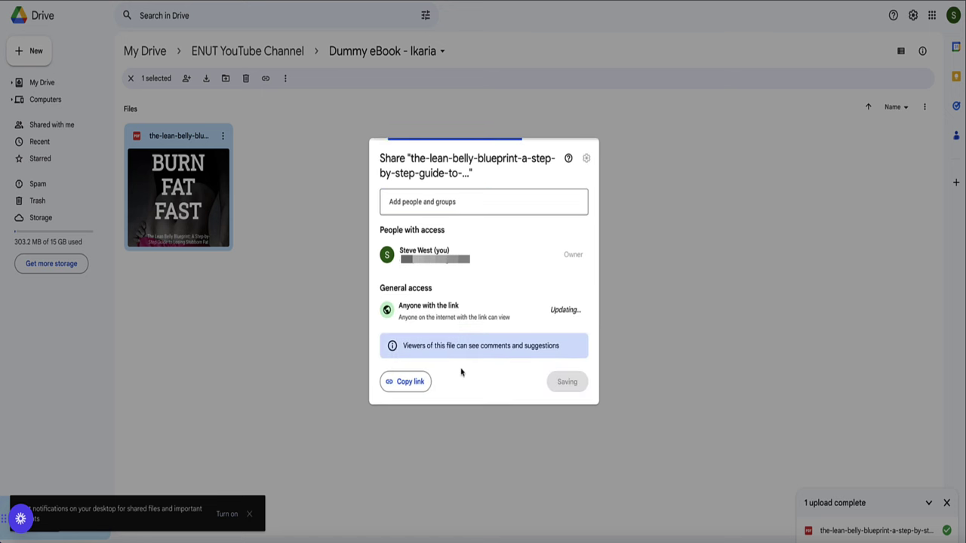
{"action": "left_click", "coordinate": [411, 381]}
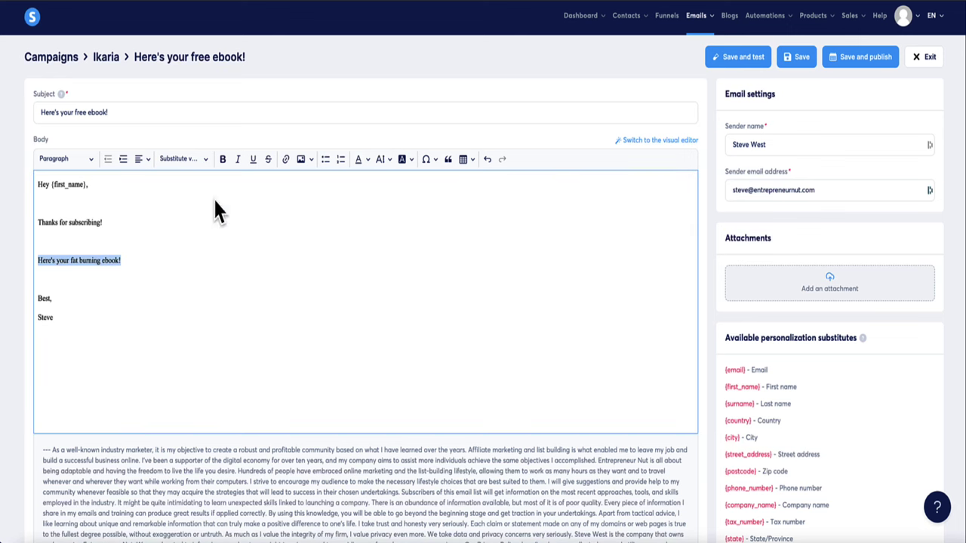
In the systeme.io email, link the line "Here's your fat burning ebook!" to the copied Drive sharing link
{"action": "left_click", "coordinate": [286, 159]}
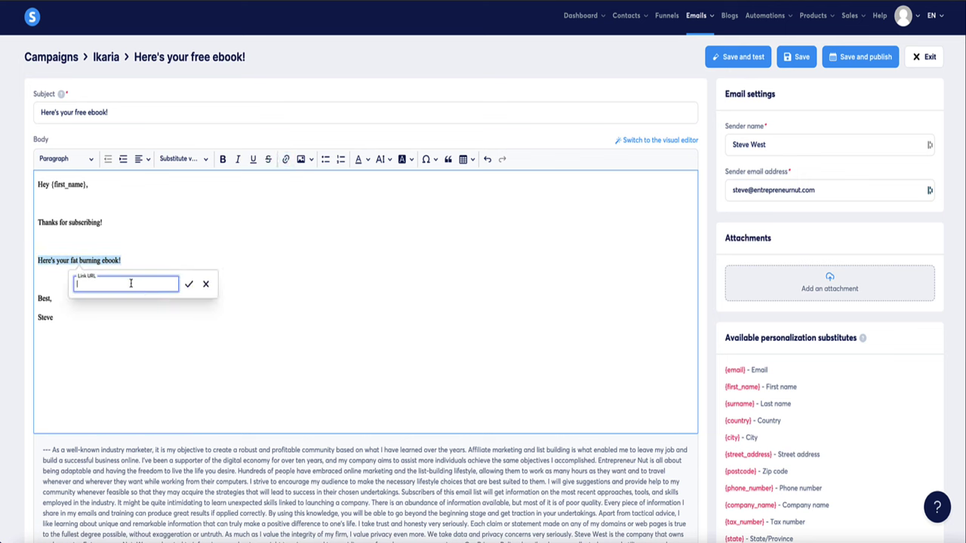
{"action": "key", "text": "ctrl+v"}
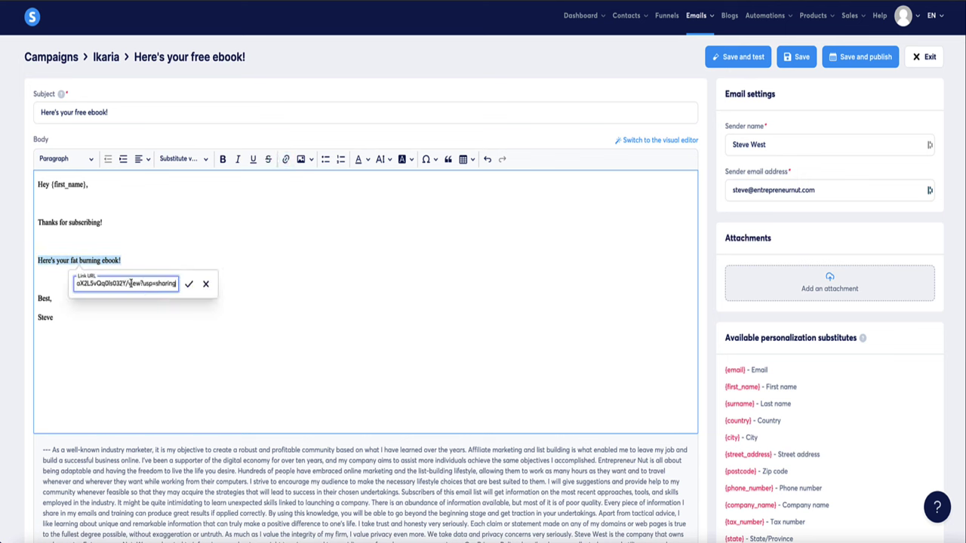
{"action": "left_click", "coordinate": [188, 285]}
{"action": "left_click", "coordinate": [474, 314]}
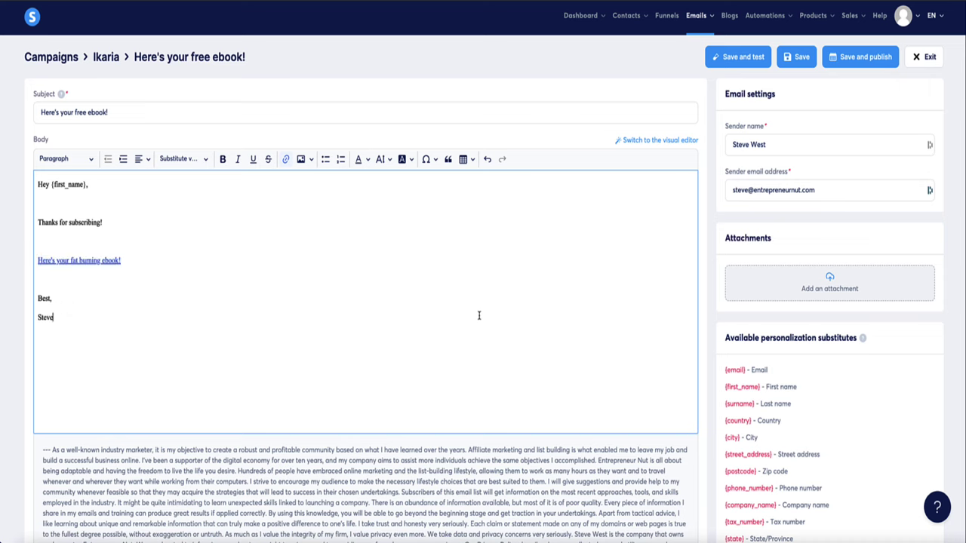
Save and publish the ebook email with a sending delay of 0 minutes and exit the email editor
{"action": "left_click", "coordinate": [851, 59]}
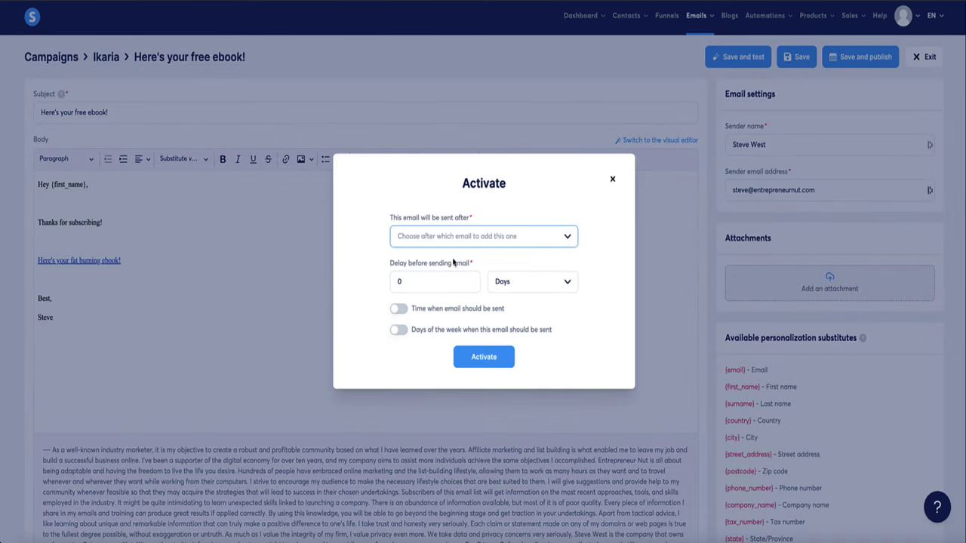
{"action": "left_click", "coordinate": [484, 358]}
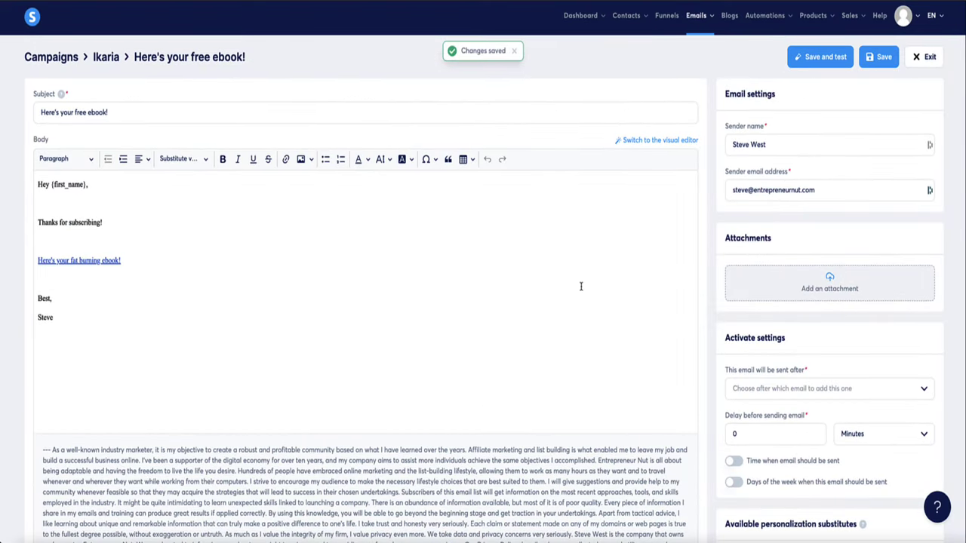
{"action": "left_click", "coordinate": [927, 56]}
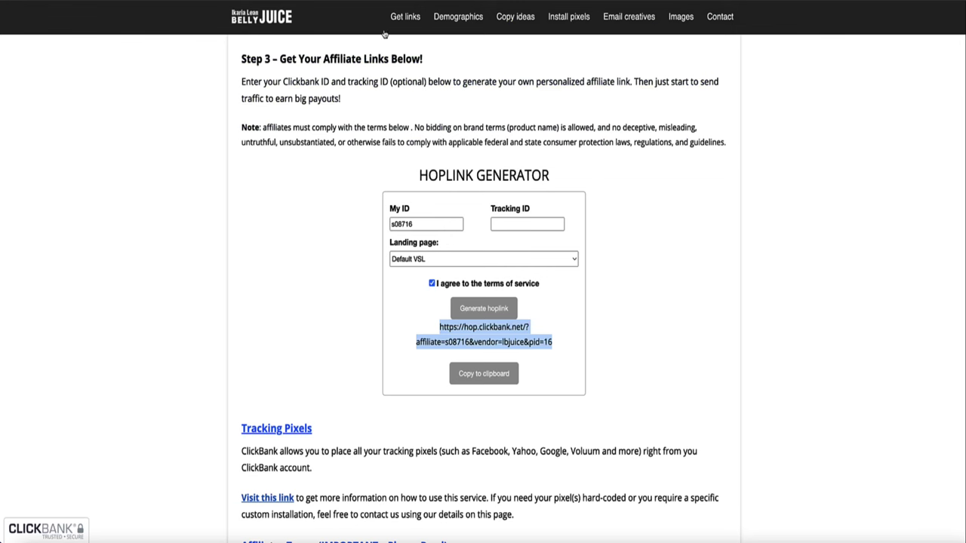
Open the high-converting email swipes document from the Ikaria Lean Belly Juice affiliate page
{"action": "left_click", "coordinate": [240, 127]}
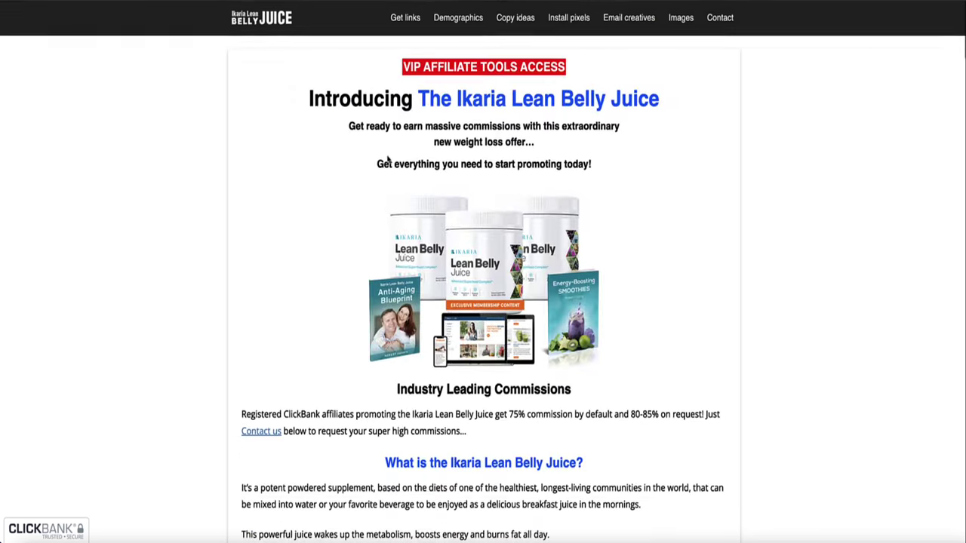
{"action": "scroll", "coordinate": [173, 171], "scroll_direction": "down", "scroll_amount": 20}
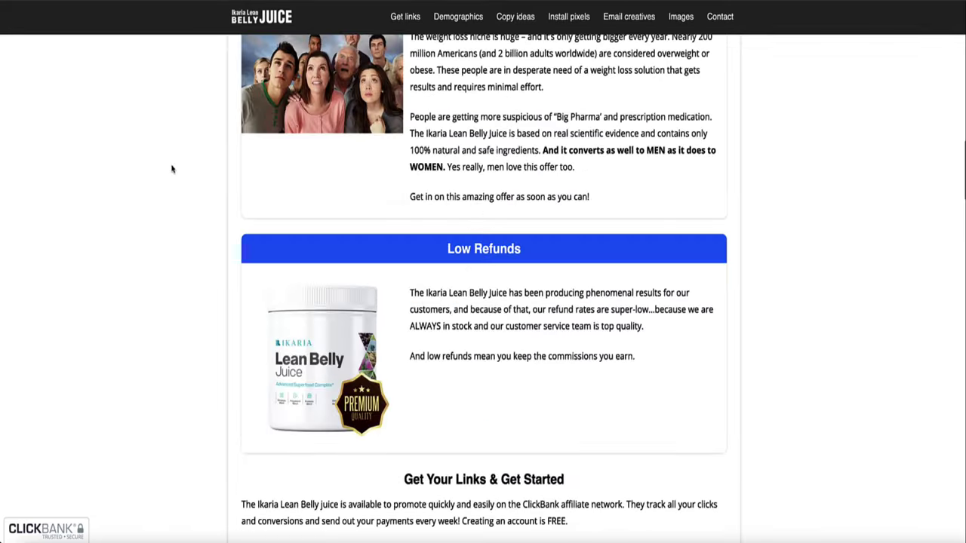
{"action": "scroll", "coordinate": [176, 166], "scroll_direction": "up", "scroll_amount": 2}
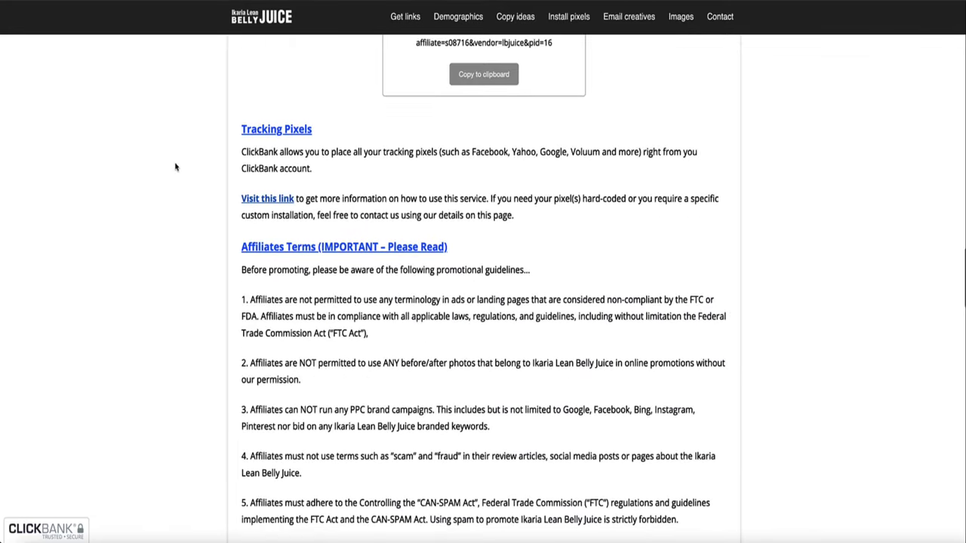
{"action": "scroll", "coordinate": [179, 164], "scroll_direction": "down", "scroll_amount": 10}
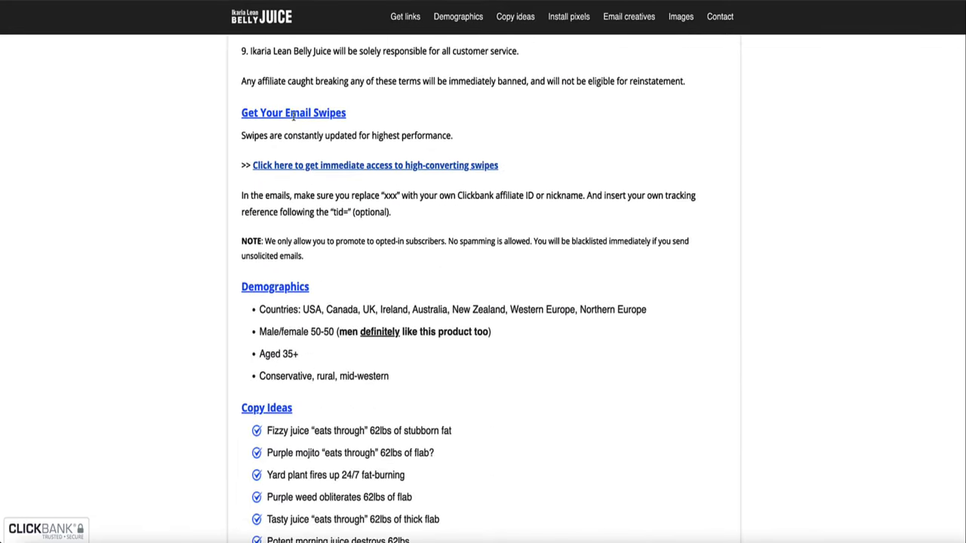
{"action": "left_click", "coordinate": [358, 166]}
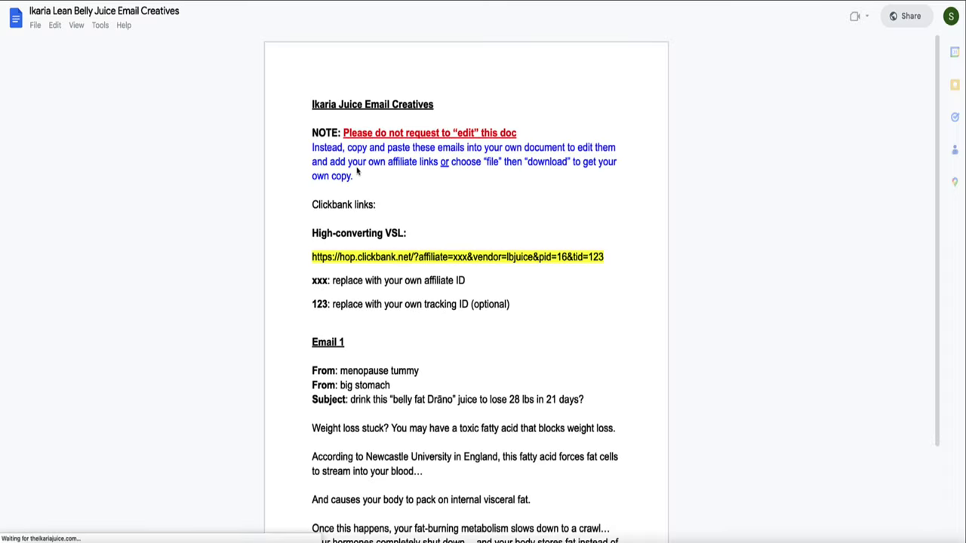
Browse the email creatives document and copy the subject line of Email 1
{"action": "scroll", "coordinate": [302, 175], "scroll_direction": "down", "scroll_amount": 5}
{"action": "scroll", "coordinate": [306, 175], "scroll_direction": "down", "scroll_amount": 20}
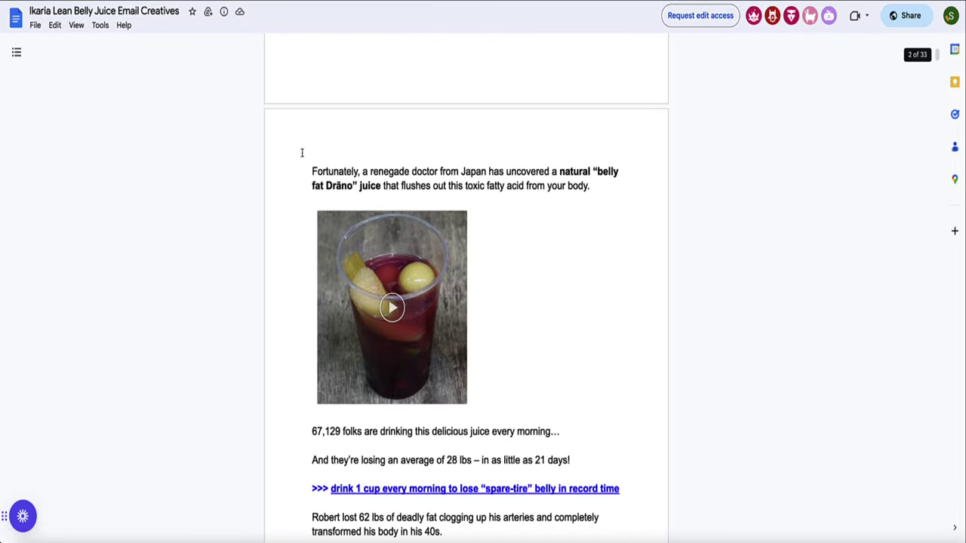
{"action": "scroll", "coordinate": [301, 154], "scroll_direction": "down", "scroll_amount": 10}
{"action": "scroll", "coordinate": [301, 154], "scroll_direction": "up", "scroll_amount": 20}
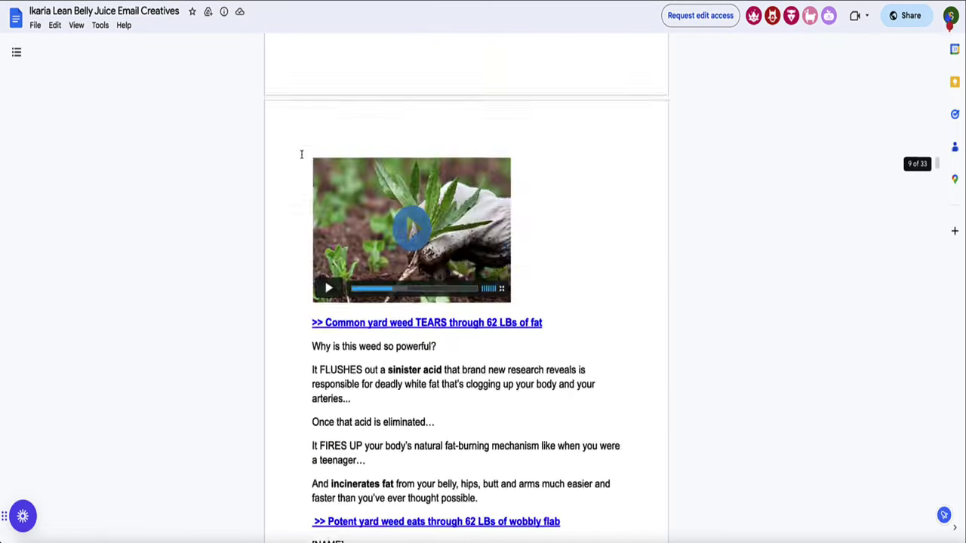
{"action": "scroll", "coordinate": [301, 154], "scroll_direction": "up", "scroll_amount": 20}
{"action": "scroll", "coordinate": [302, 162], "scroll_direction": "down", "scroll_amount": 5}
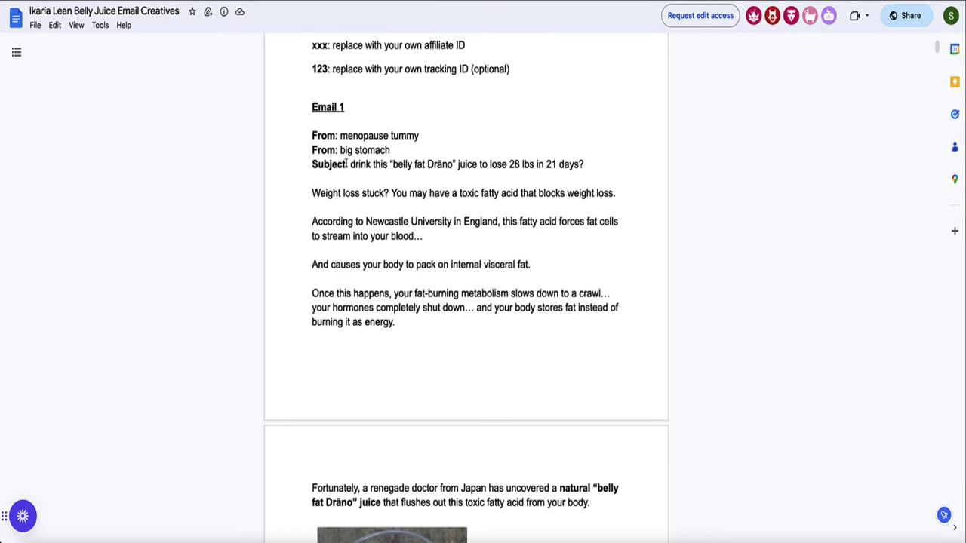
{"action": "left_click_drag", "start_coordinate": [592, 164], "coordinate": [352, 168]}
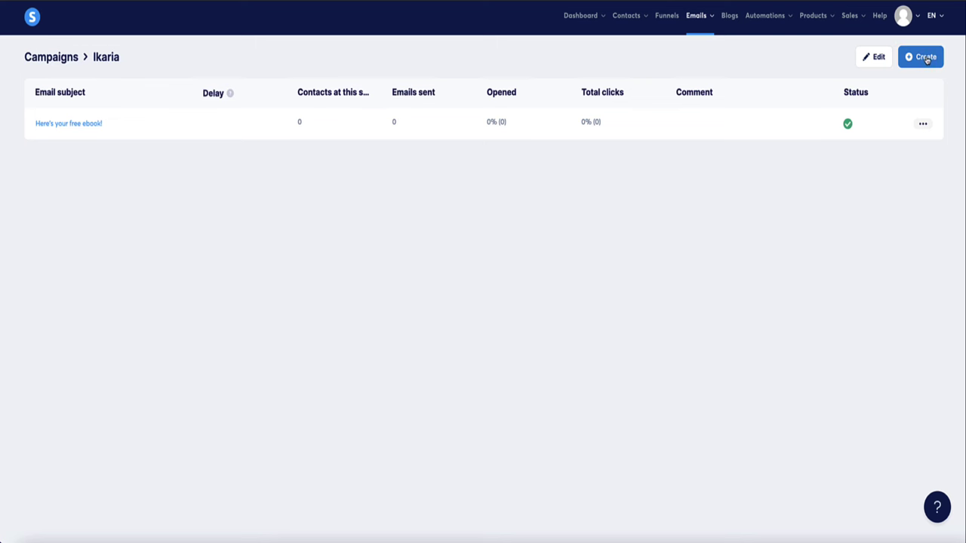
In the systeme.io Ikaria campaign, create a new Classic editor email with the copied Email 1 subject line
{"action": "left_click", "coordinate": [927, 59]}
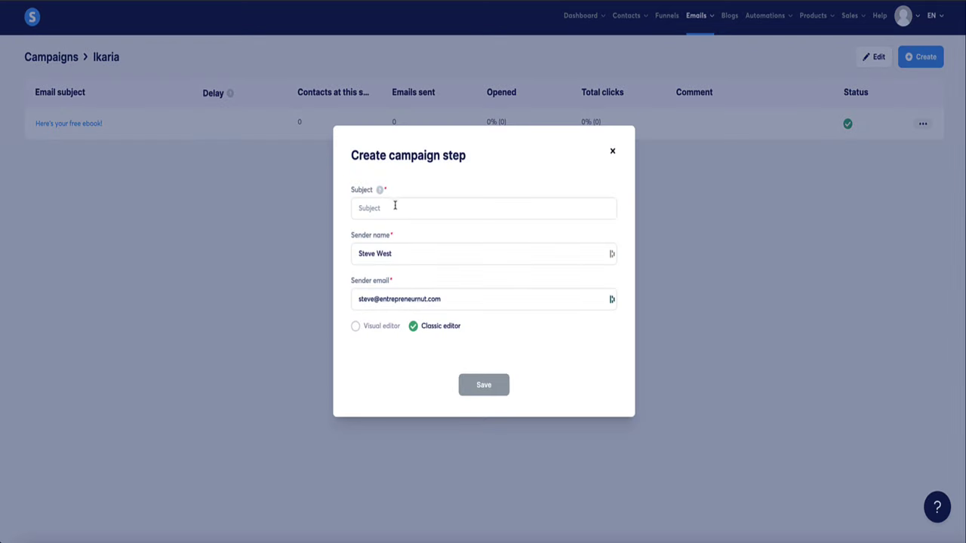
{"action": "left_click", "coordinate": [394, 205]}
{"action": "key", "text": "ctrl+v"}
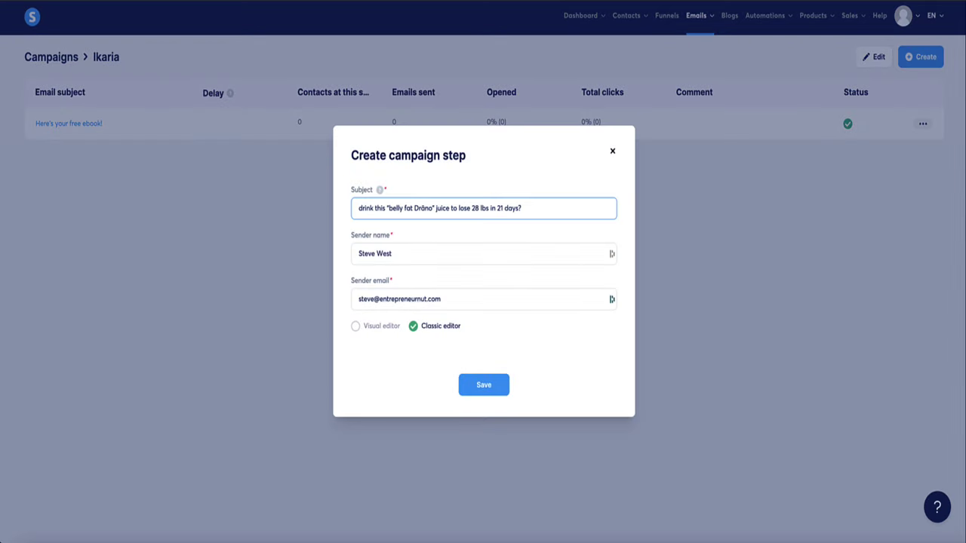
{"action": "left_click", "coordinate": [492, 384]}
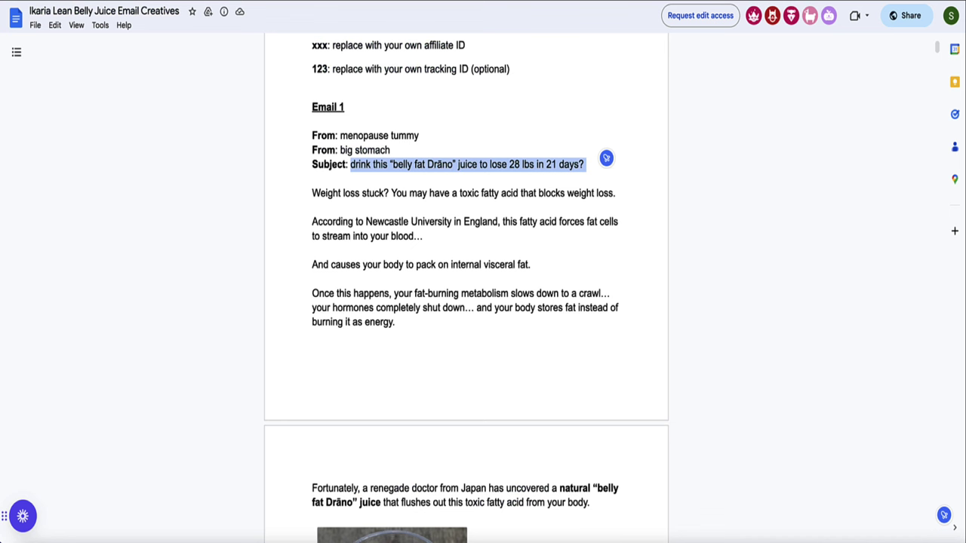
Copy the full body of Email 1, including its image, from the creatives document into the new campaign email's body
{"action": "left_click", "coordinate": [345, 190]}
{"action": "left_click_drag", "start_coordinate": [313, 193], "coordinate": [372, 283]}
{"action": "scroll", "coordinate": [366, 242], "scroll_direction": "down", "scroll_amount": 3}
{"action": "scroll", "coordinate": [366, 241], "scroll_direction": "down", "scroll_amount": 6}
{"action": "scroll", "coordinate": [386, 256], "scroll_direction": "down", "scroll_amount": 2}
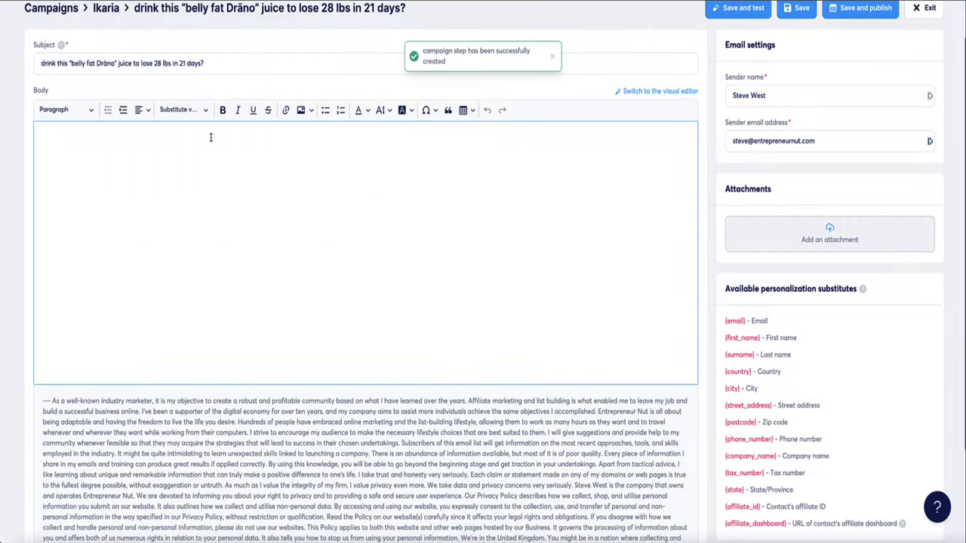
{"action": "key", "text": "ctrl+v"}
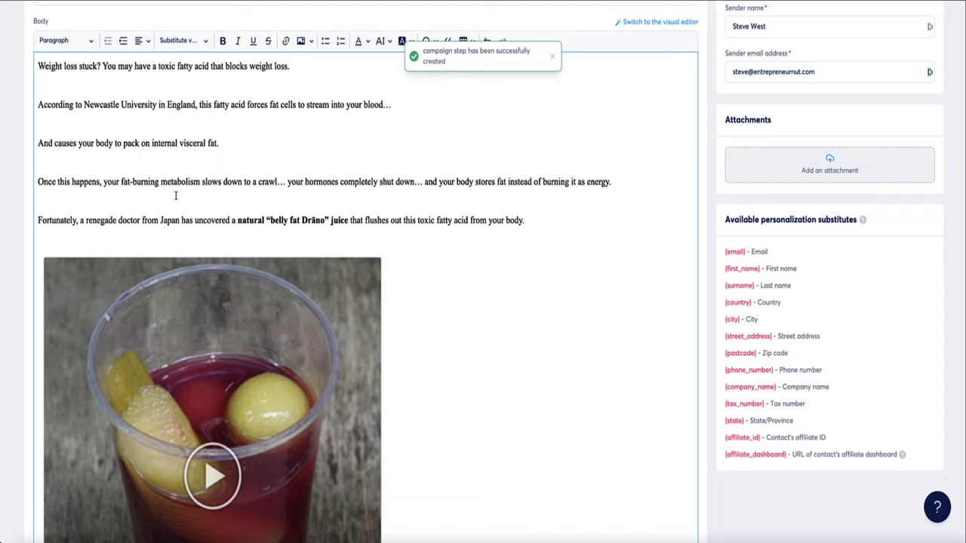
Add the greeting "Hey {first_name}" above the email body and give the greeting and opening paragraphs one uniform text size
{"action": "scroll", "coordinate": [175, 195], "scroll_direction": "down", "scroll_amount": 5}
{"action": "scroll", "coordinate": [177, 194], "scroll_direction": "up", "scroll_amount": 7}
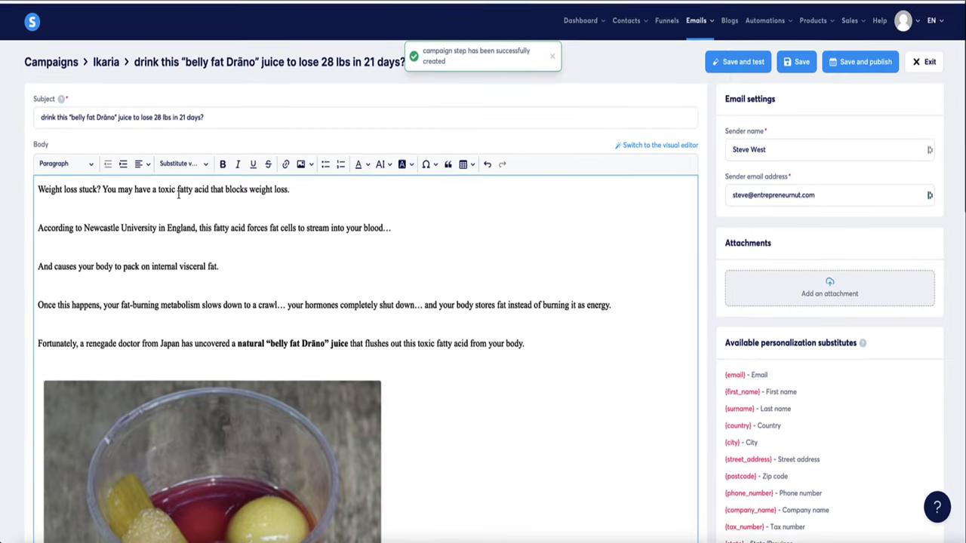
{"action": "scroll", "coordinate": [179, 195], "scroll_direction": "down", "scroll_amount": 1}
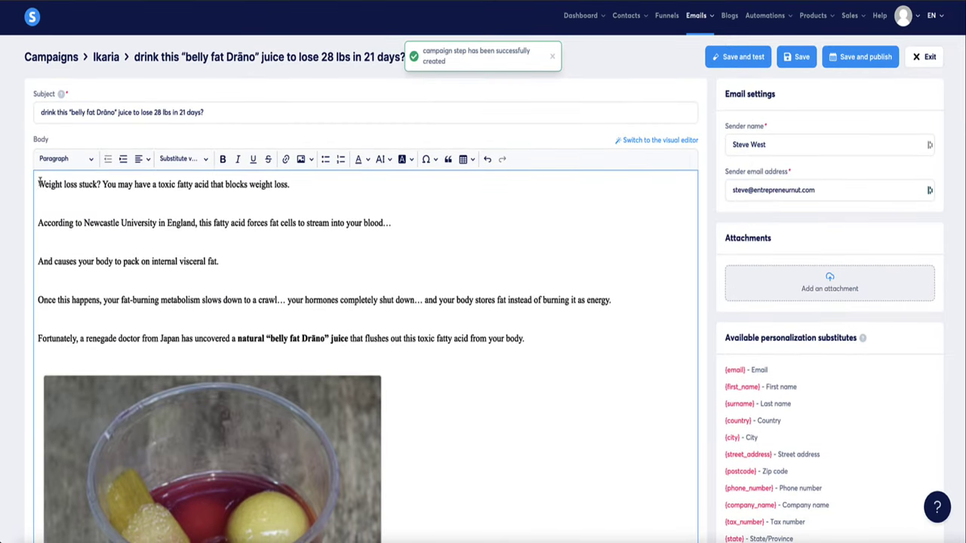
{"action": "left_click", "coordinate": [38, 183]}
{"action": "key", "text": "Return"}
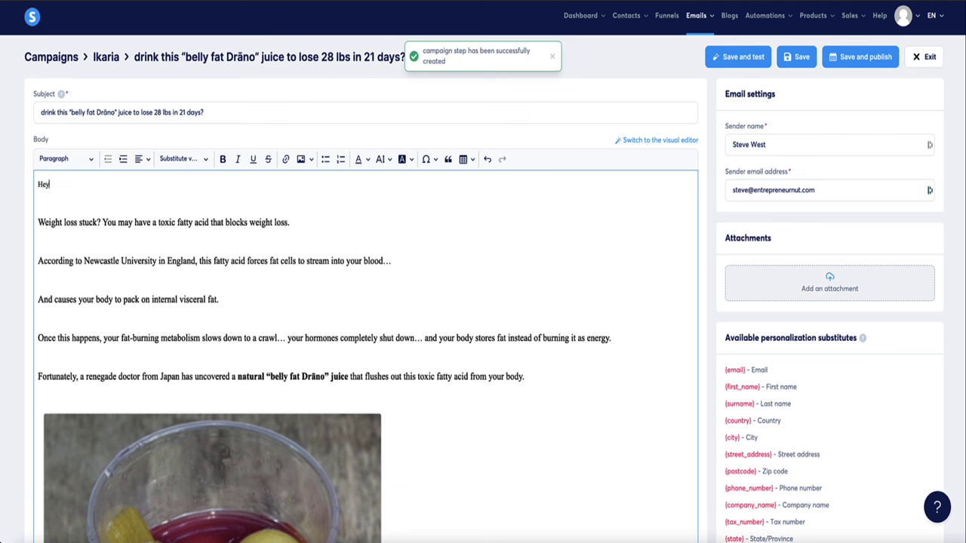
{"action": "left_click", "coordinate": [182, 159]}
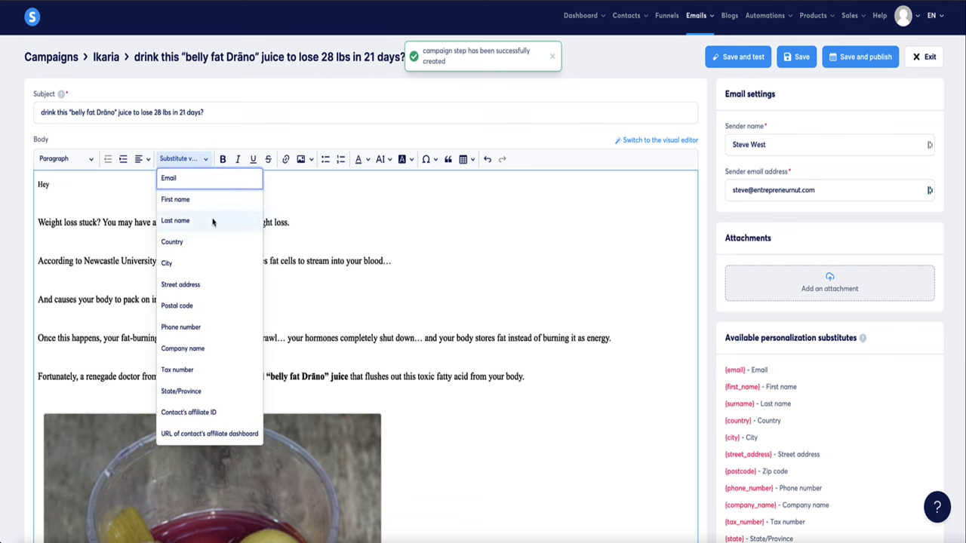
{"action": "left_click", "coordinate": [175, 199]}
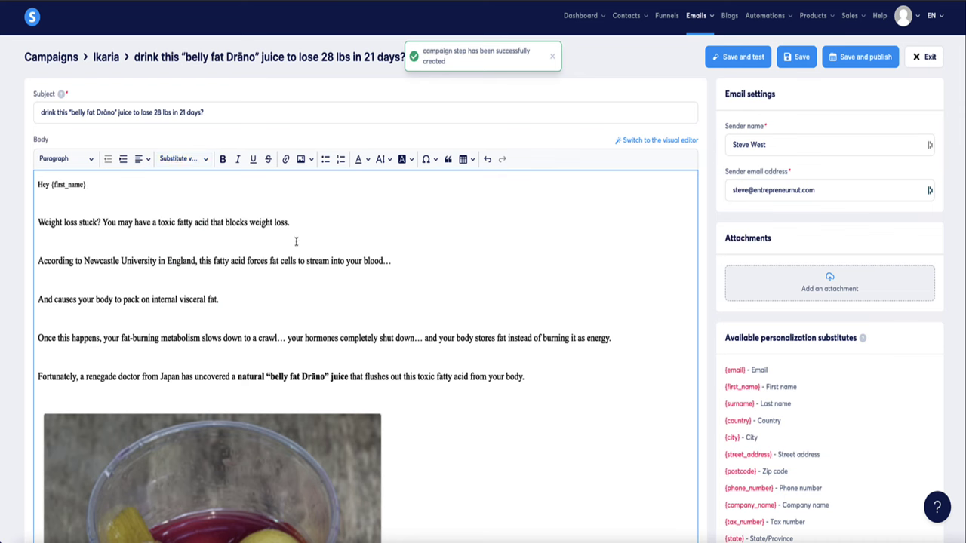
{"action": "left_click_drag", "start_coordinate": [542, 380], "coordinate": [41, 190]}
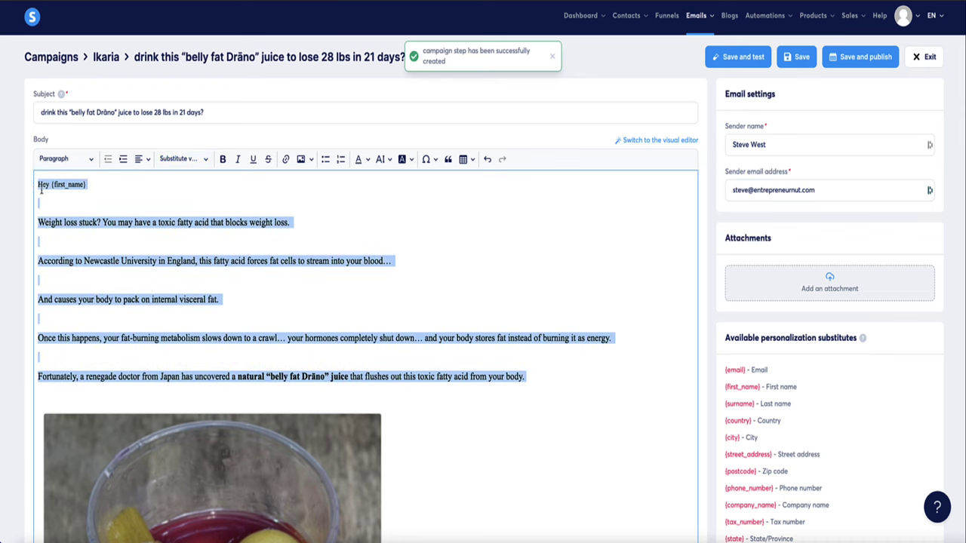
Copy the affiliate hoplink with tracking ID systfunnel and link the line "drink 1 cup every morning to lose “spare-tire” belly in record time" to it
{"action": "scroll", "coordinate": [381, 282], "scroll_direction": "down", "scroll_amount": 7}
{"action": "left_click", "coordinate": [302, 310]}
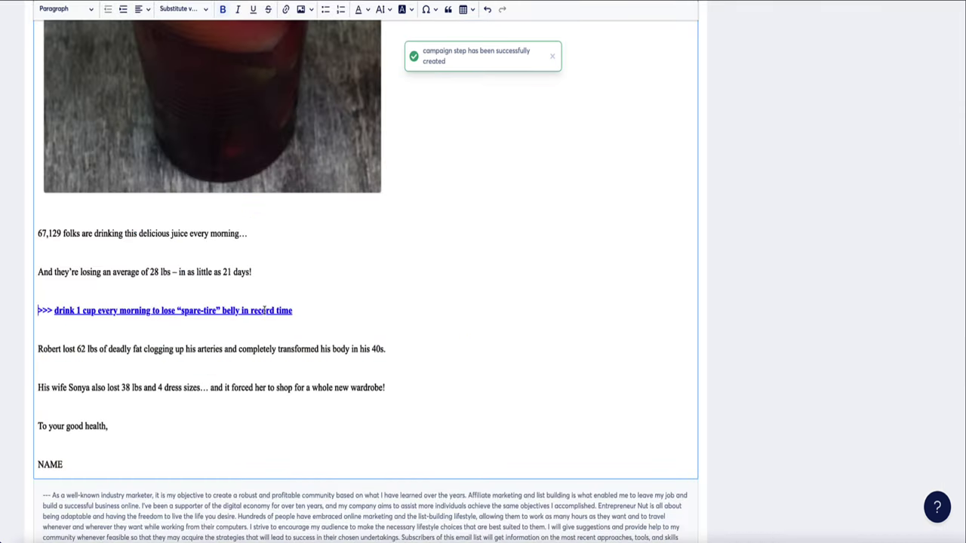
{"action": "triple_click", "coordinate": [67, 307]}
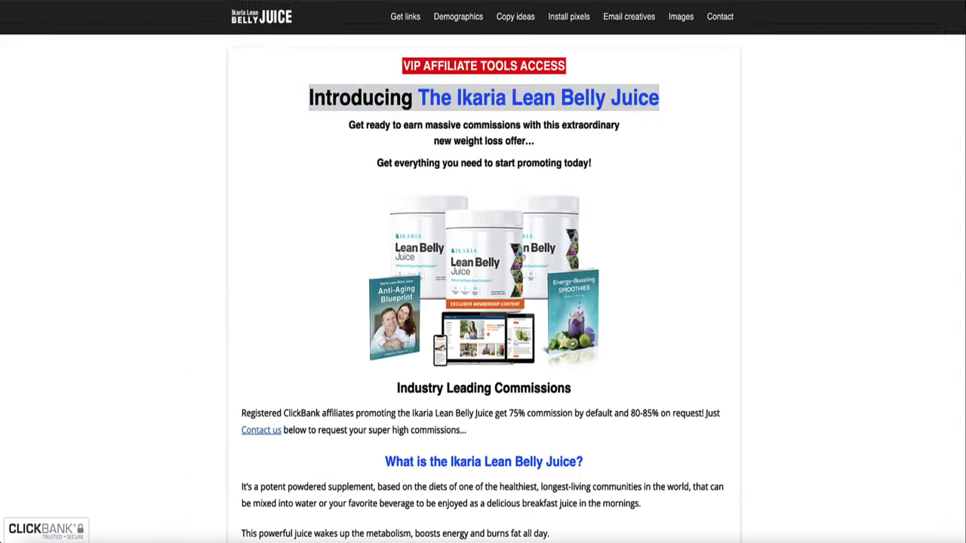
{"action": "scroll", "coordinate": [181, 227], "scroll_direction": "down", "scroll_amount": 10}
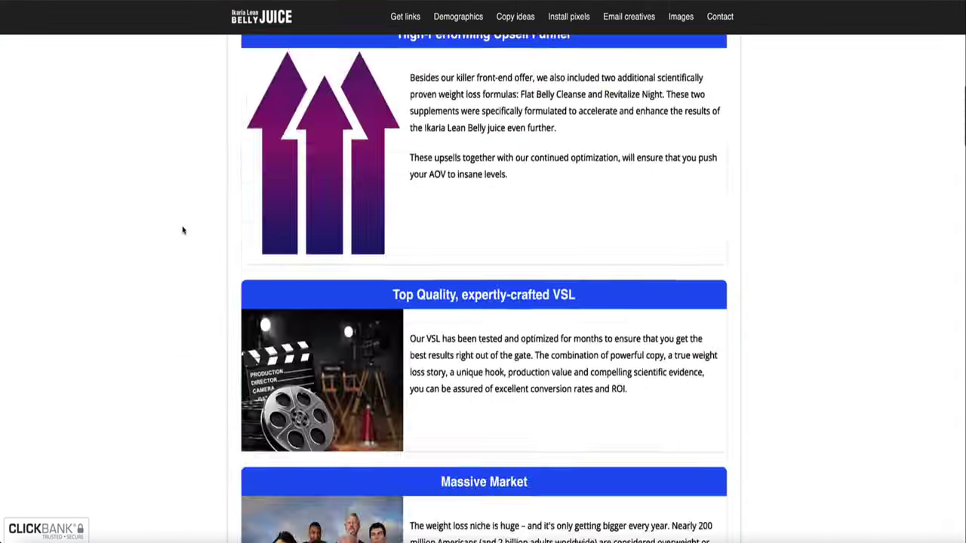
{"action": "left_click_drag", "start_coordinate": [499, 318], "coordinate": [440, 286]}
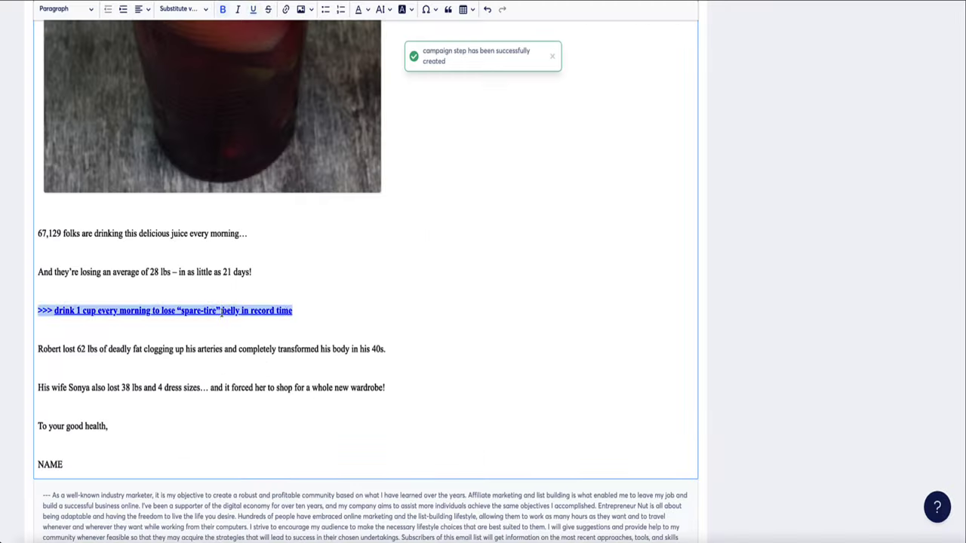
{"action": "left_click_drag", "start_coordinate": [294, 310], "coordinate": [34, 313]}
{"action": "left_click", "coordinate": [287, 10]}
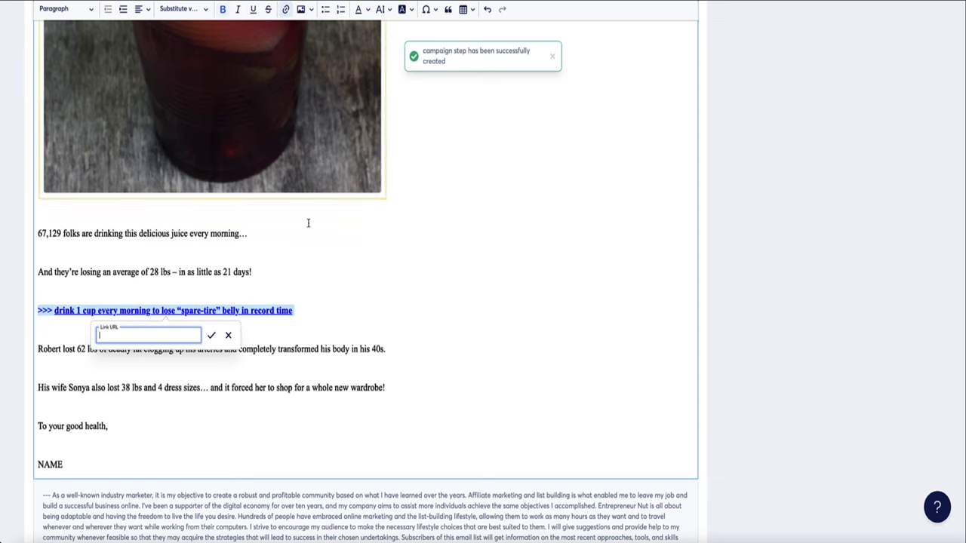
{"action": "key", "text": "ctrl+v"}
{"action": "key", "text": "Return"}
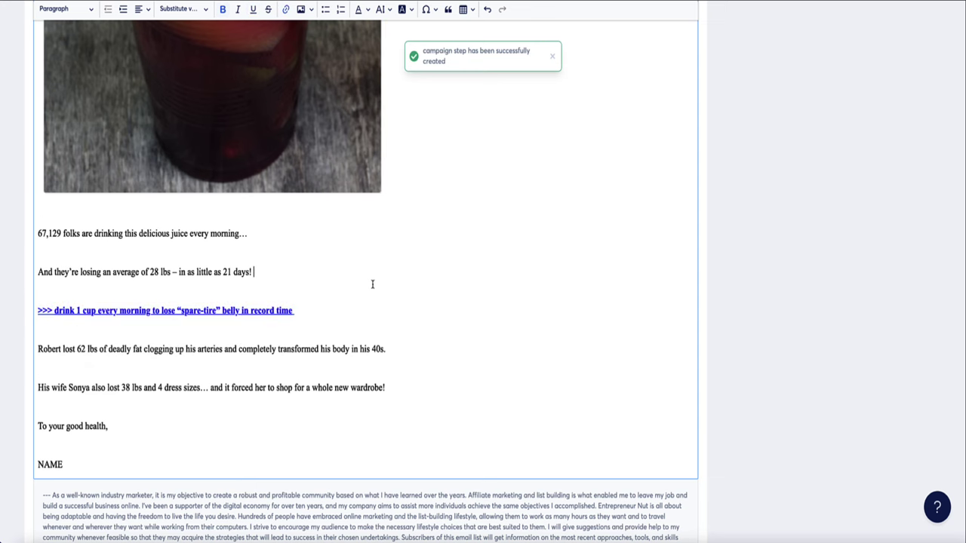
Link the juice image in the email to the same affiliate hoplink
{"action": "scroll", "coordinate": [338, 293], "scroll_direction": "up", "scroll_amount": 10}
{"action": "left_click", "coordinate": [242, 252]}
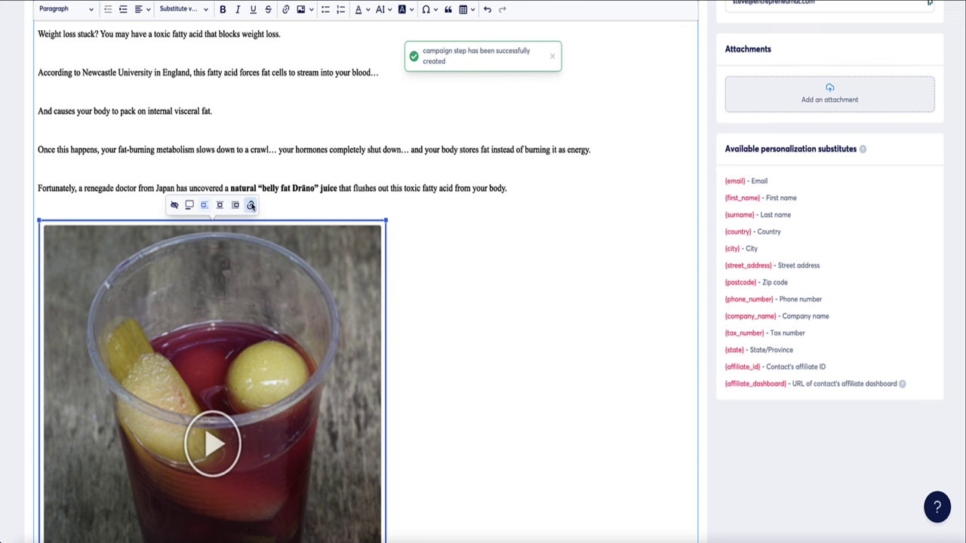
{"action": "left_click", "coordinate": [251, 205]}
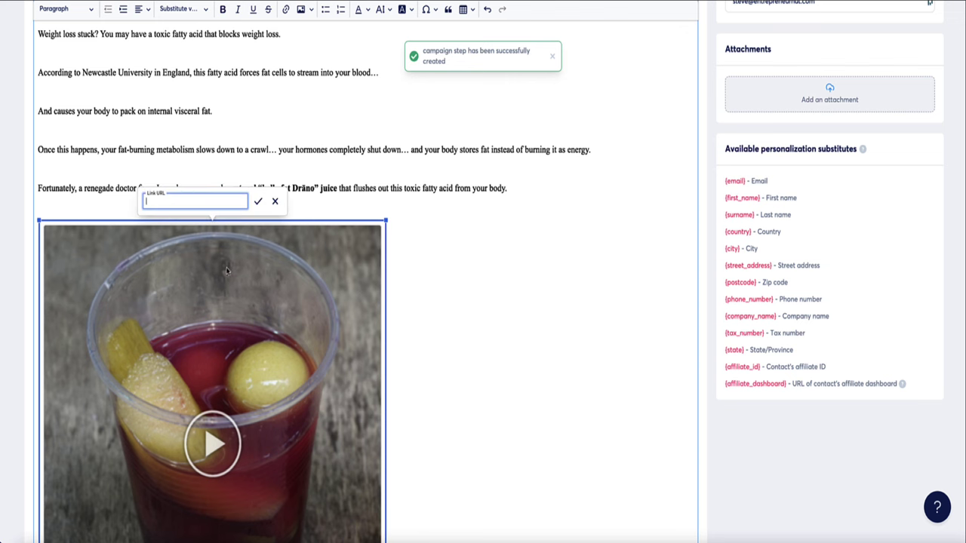
{"action": "key", "text": "ctrl+v"}
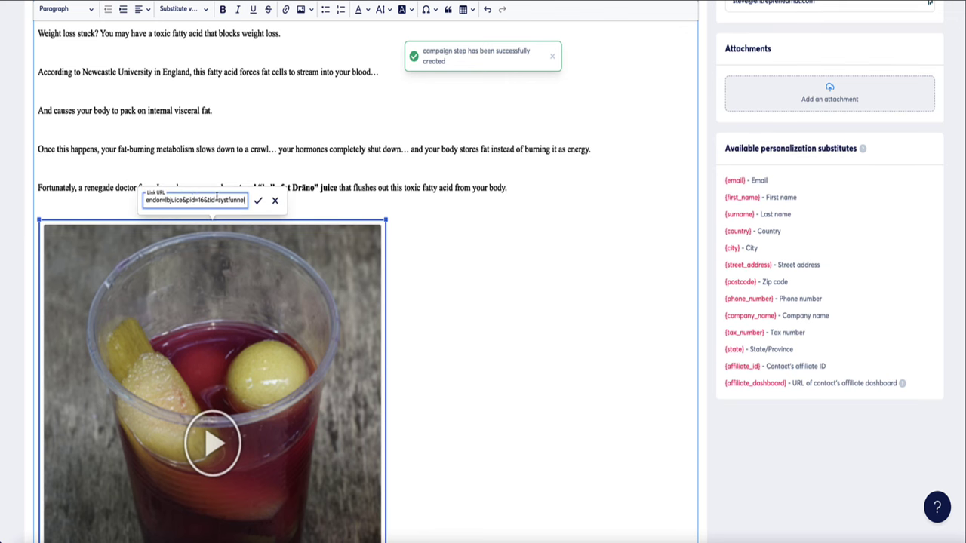
{"action": "left_click", "coordinate": [257, 201]}
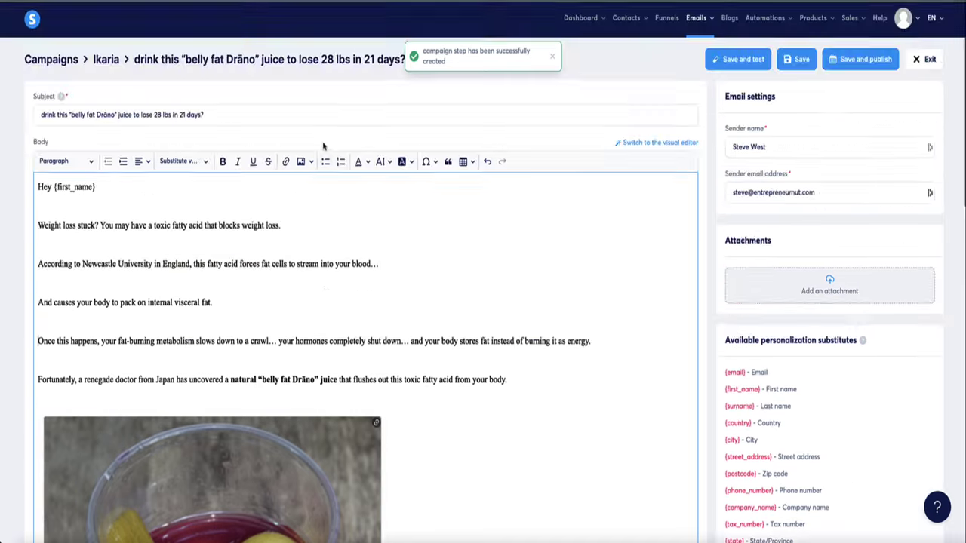
Publish the email to be sent after "Here's your free ebook!" with a 1-day delay, then save it and exit the editor
{"action": "scroll", "coordinate": [440, 203], "scroll_direction": "down", "scroll_amount": 8}
{"action": "scroll", "coordinate": [440, 202], "scroll_direction": "up", "scroll_amount": 10}
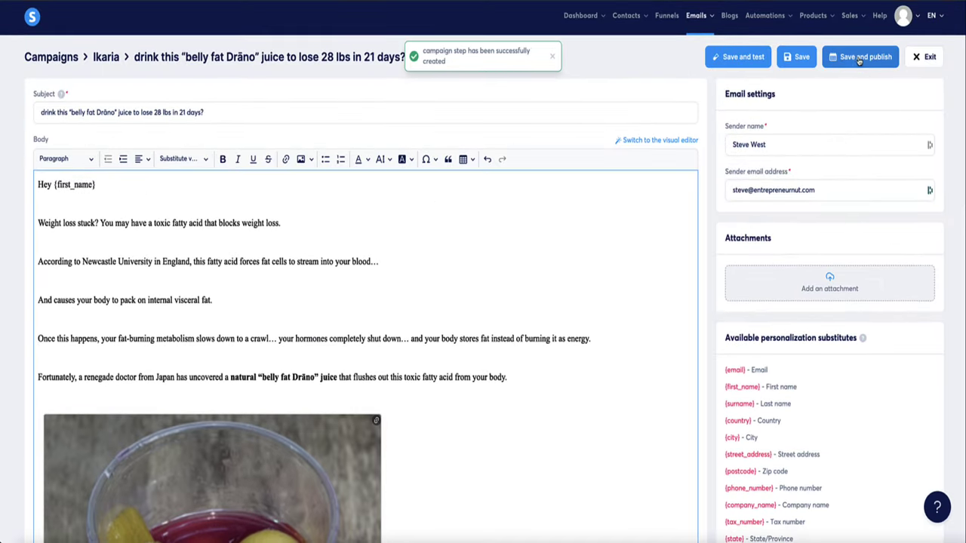
{"action": "left_click", "coordinate": [858, 61]}
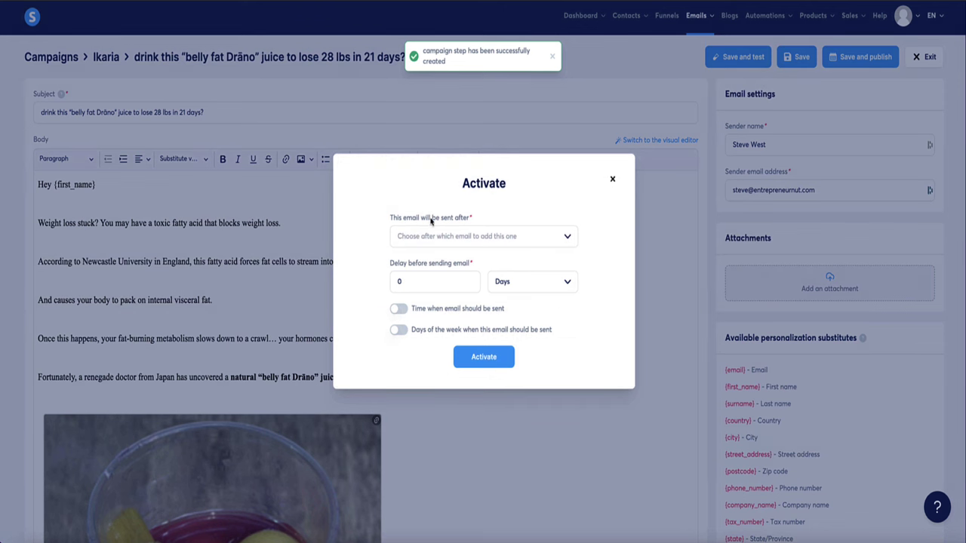
{"action": "left_click", "coordinate": [487, 239]}
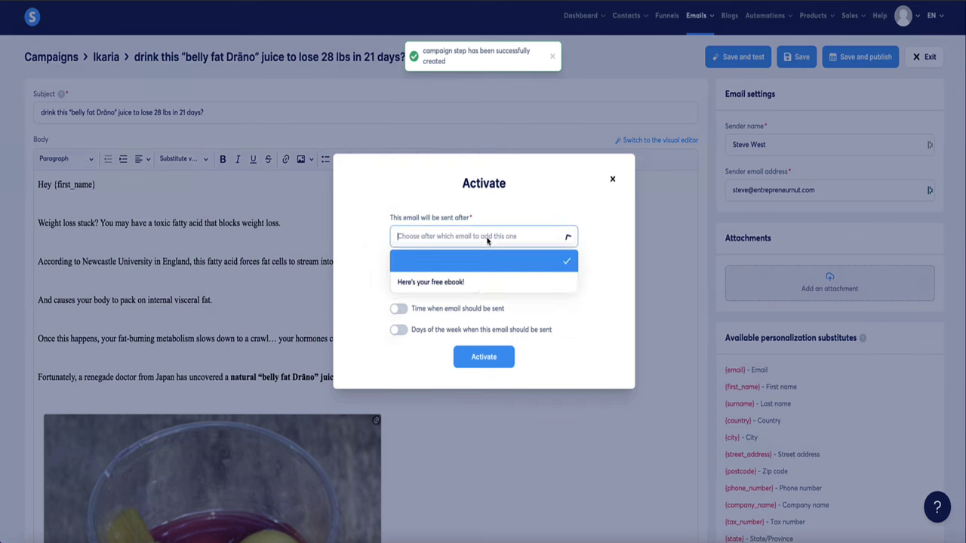
{"action": "left_click", "coordinate": [455, 283]}
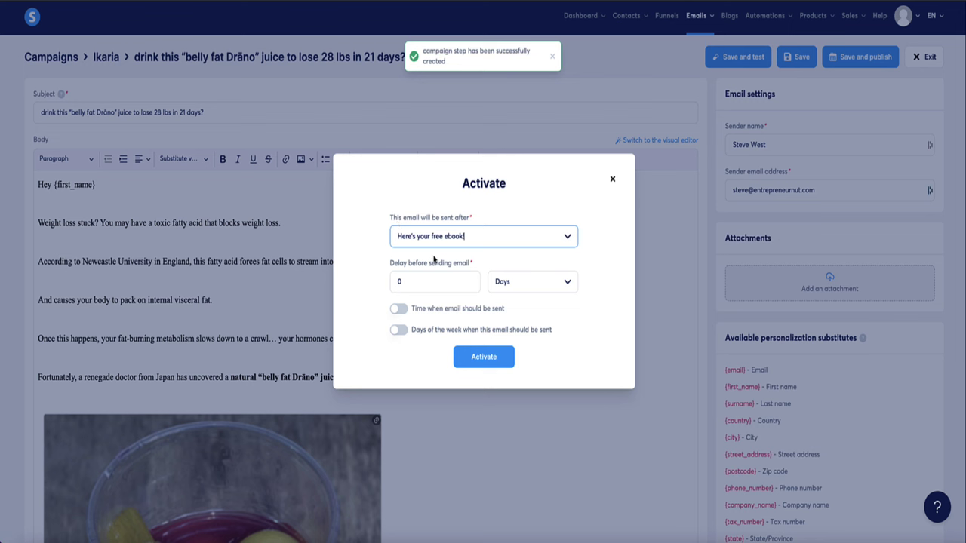
{"action": "left_click_drag", "start_coordinate": [452, 283], "coordinate": [382, 285]}
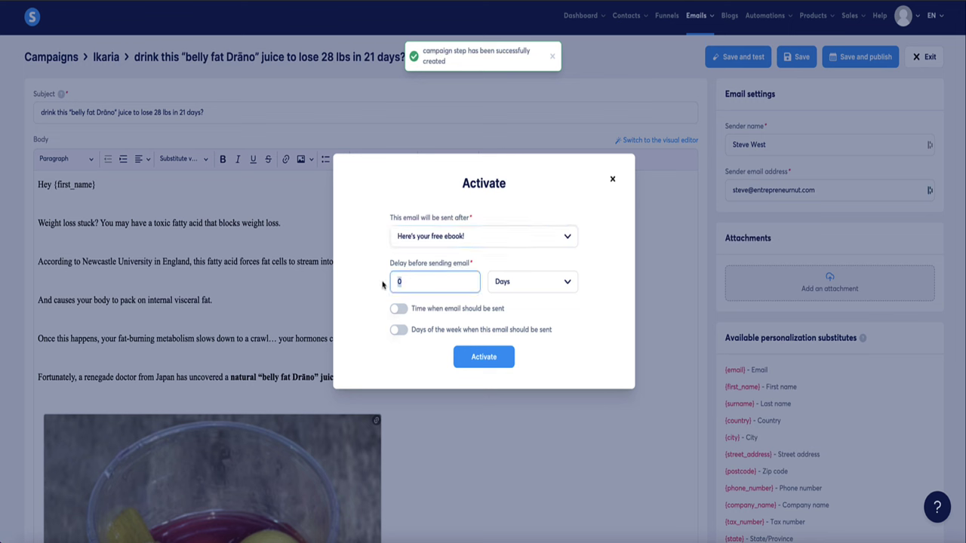
{"action": "type", "text": "1"}
{"action": "left_click", "coordinate": [364, 283]}
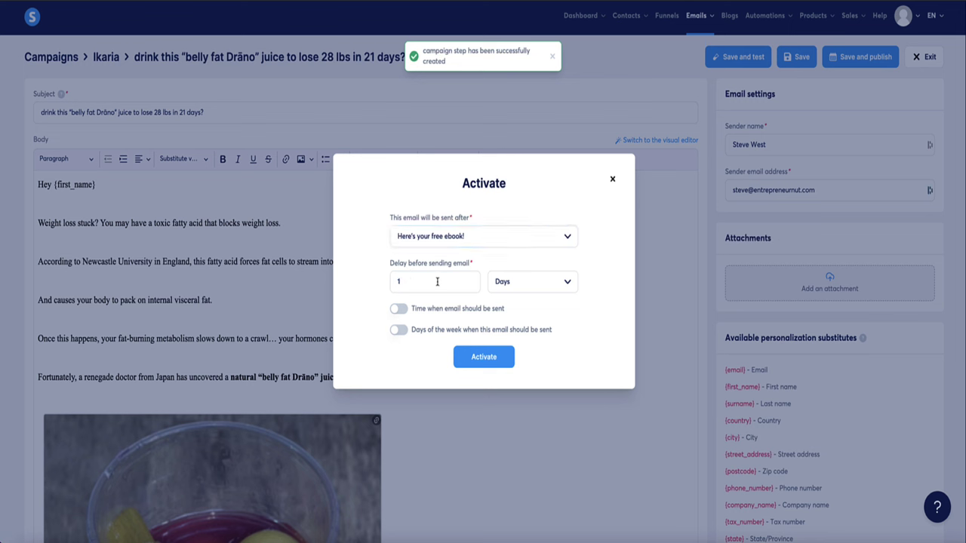
{"action": "left_click", "coordinate": [476, 356]}
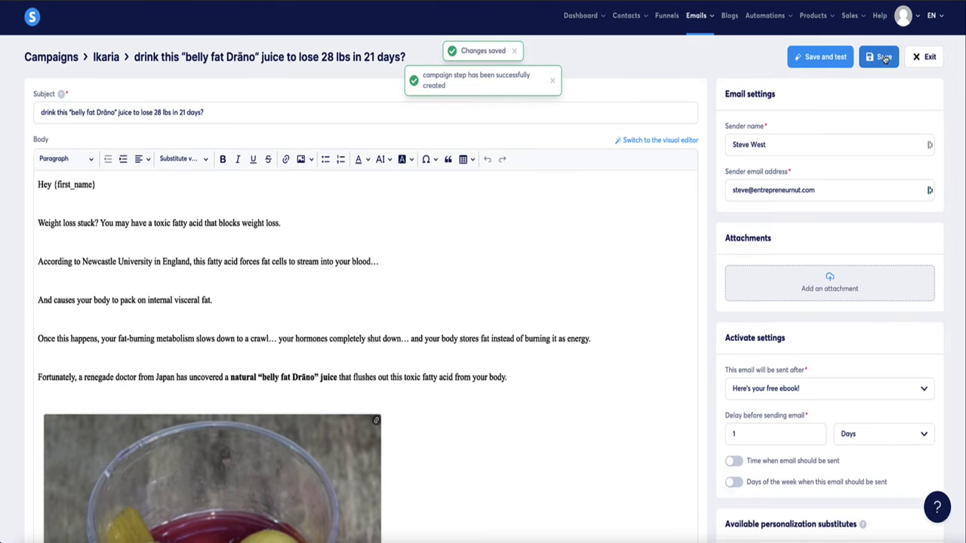
{"action": "left_click", "coordinate": [882, 59]}
{"action": "left_click", "coordinate": [924, 55]}
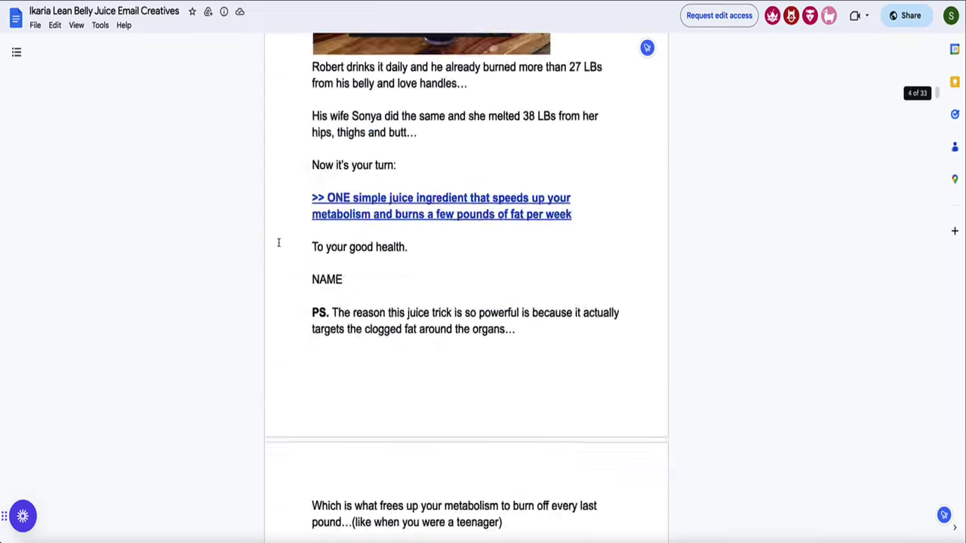
{"action": "scroll", "coordinate": [466, 287], "scroll_direction": "up", "scroll_amount": 15}
{"action": "scroll", "coordinate": [437, 350], "scroll_direction": "down", "scroll_amount": 3}
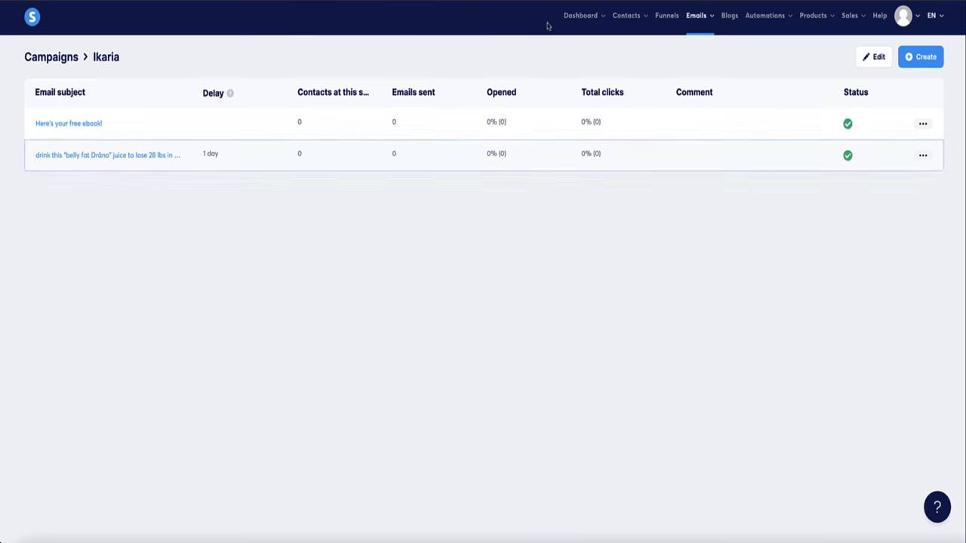
Open the Ikaria funnel, review its squeeze page in the page editor and return to the funnel
{"action": "left_click", "coordinate": [666, 15]}
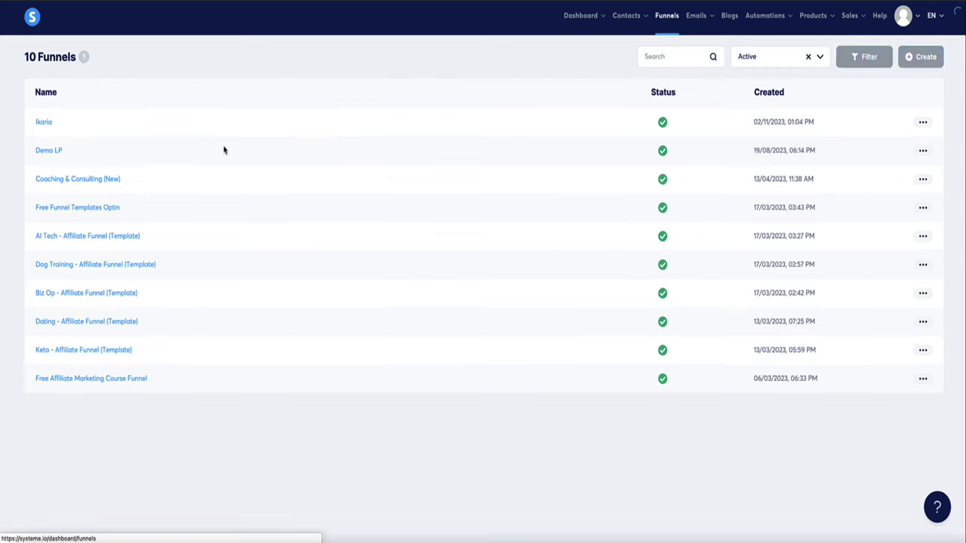
{"action": "left_click", "coordinate": [44, 121]}
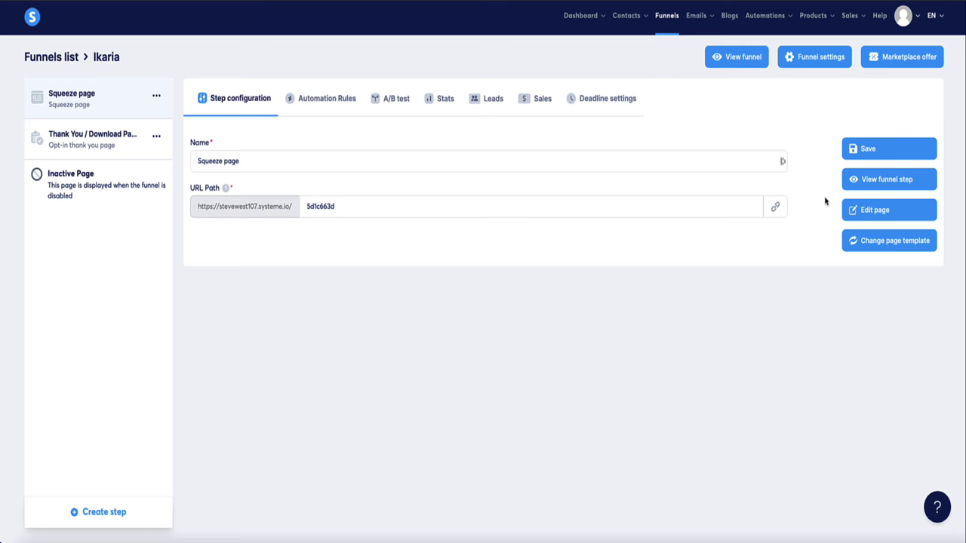
{"action": "left_click", "coordinate": [877, 215]}
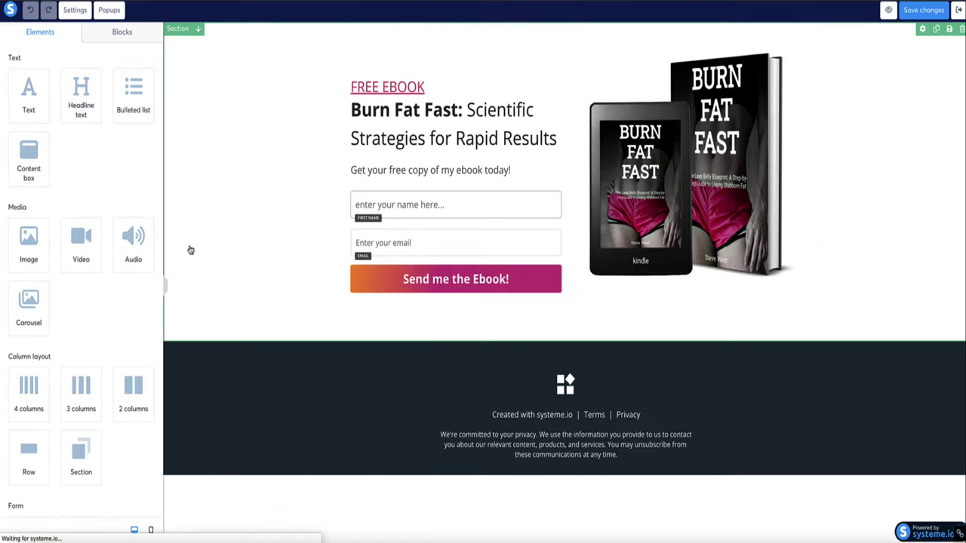
{"action": "left_click", "coordinate": [957, 13]}
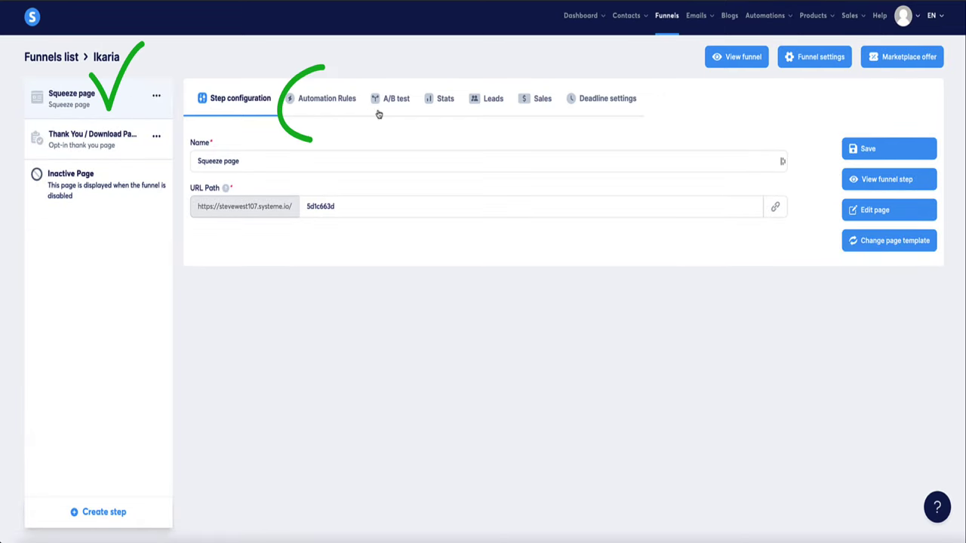
Add an automation rule with the trigger "Funnel step form subscribed" to the squeeze page
{"action": "left_click", "coordinate": [336, 101]}
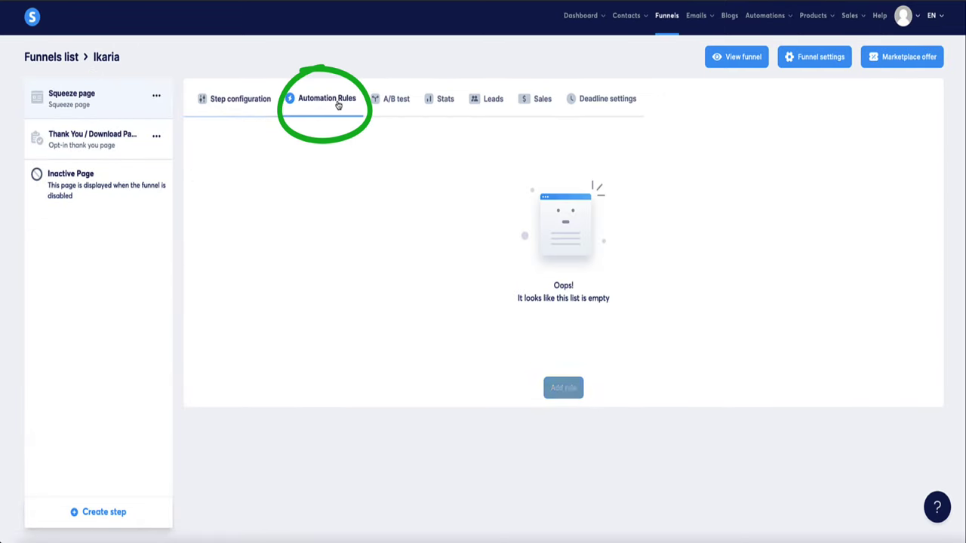
{"action": "left_click", "coordinate": [564, 388]}
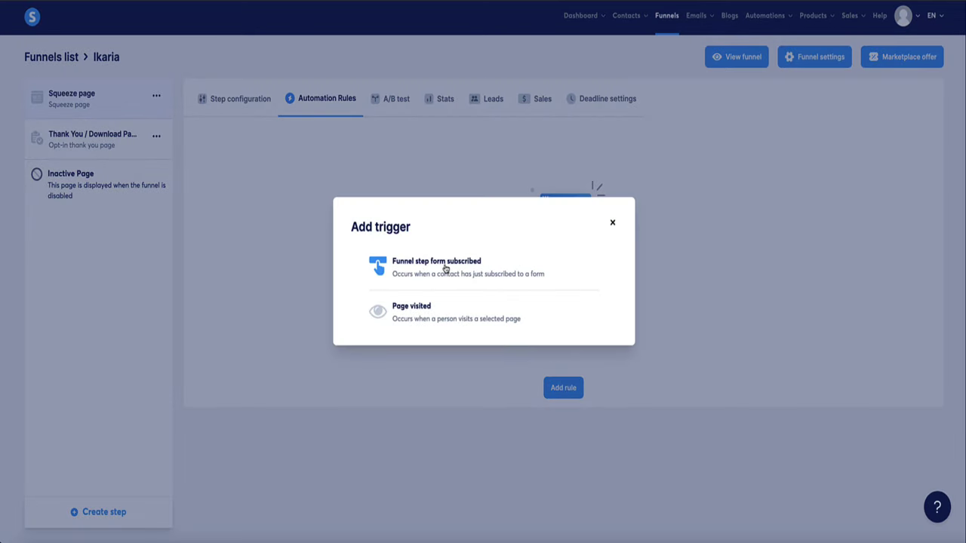
{"action": "left_click", "coordinate": [442, 267]}
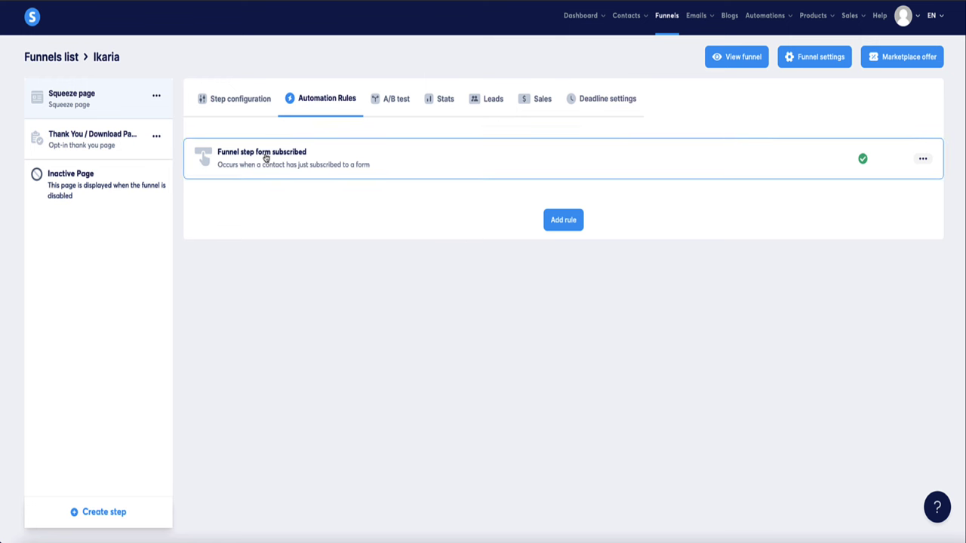
Give the form-subscribed rule a "Subscribe to campaign" action for the Ikaria campaign and save the rule
{"action": "left_click", "coordinate": [302, 162]}
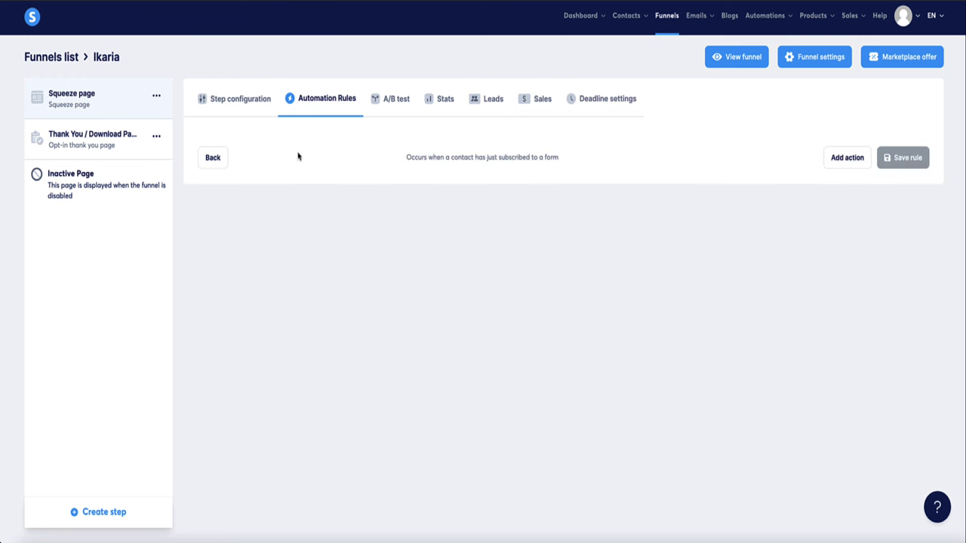
{"action": "left_click", "coordinate": [847, 158]}
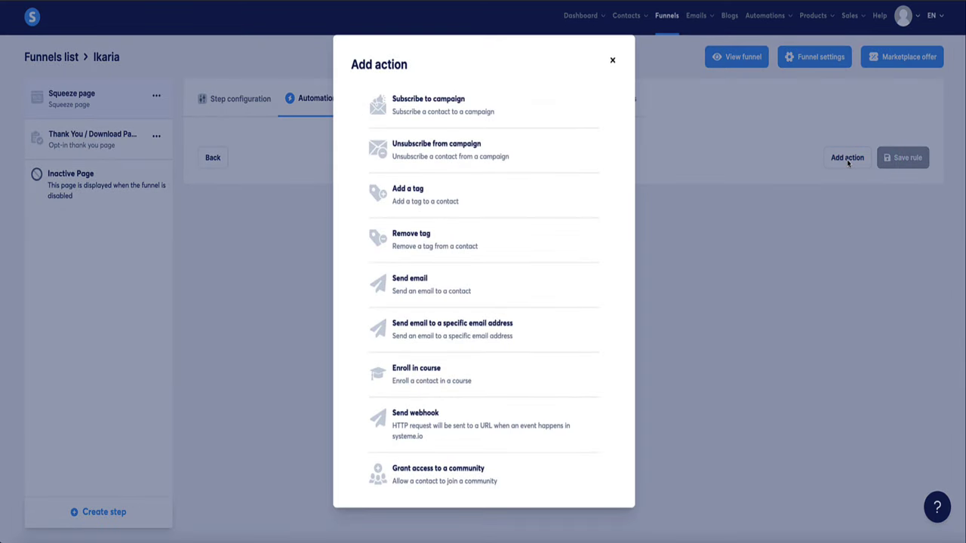
{"action": "left_click", "coordinate": [410, 105]}
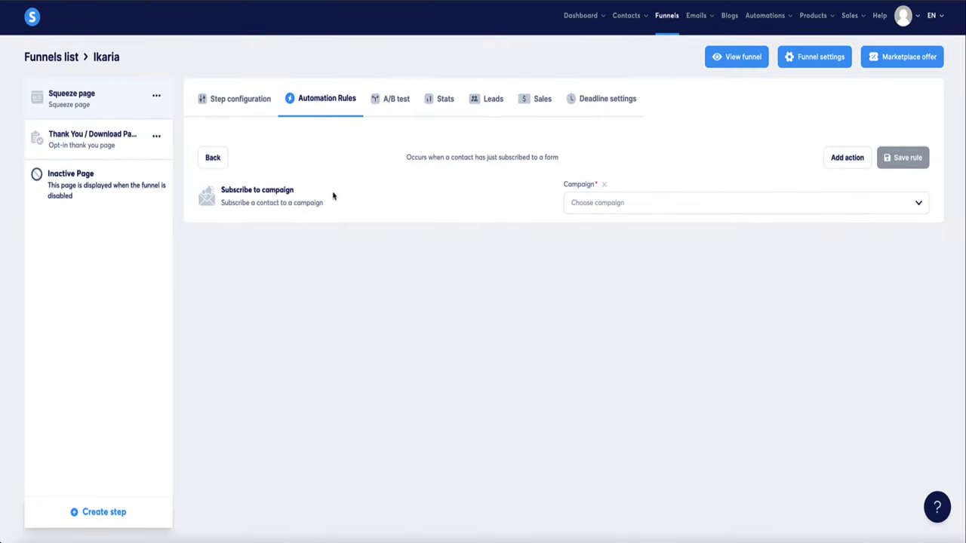
{"action": "left_click", "coordinate": [633, 203]}
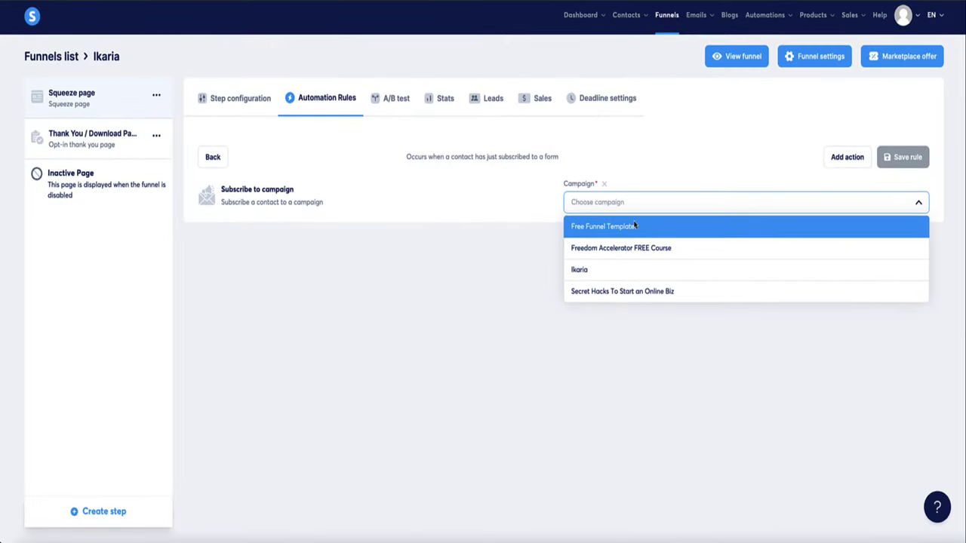
{"action": "left_click", "coordinate": [585, 271]}
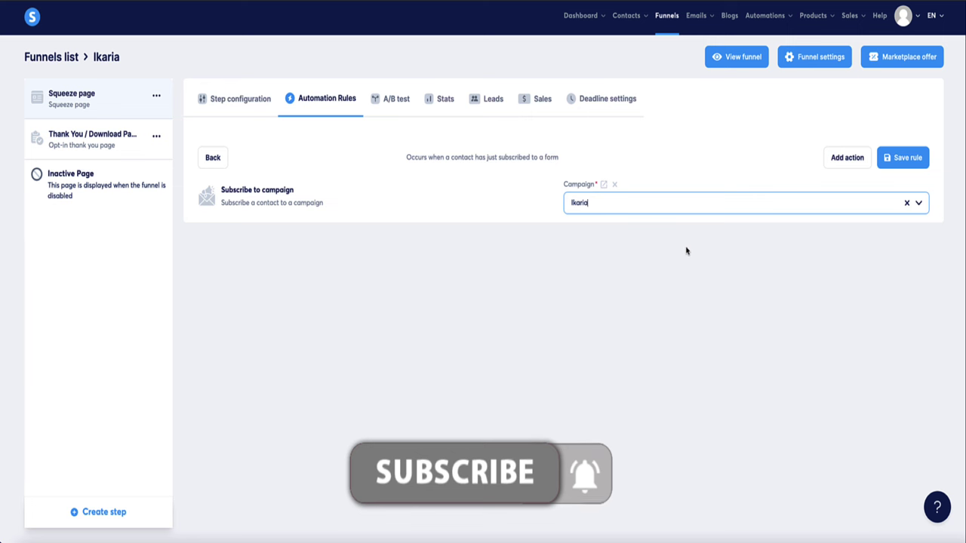
{"action": "left_click", "coordinate": [903, 158]}
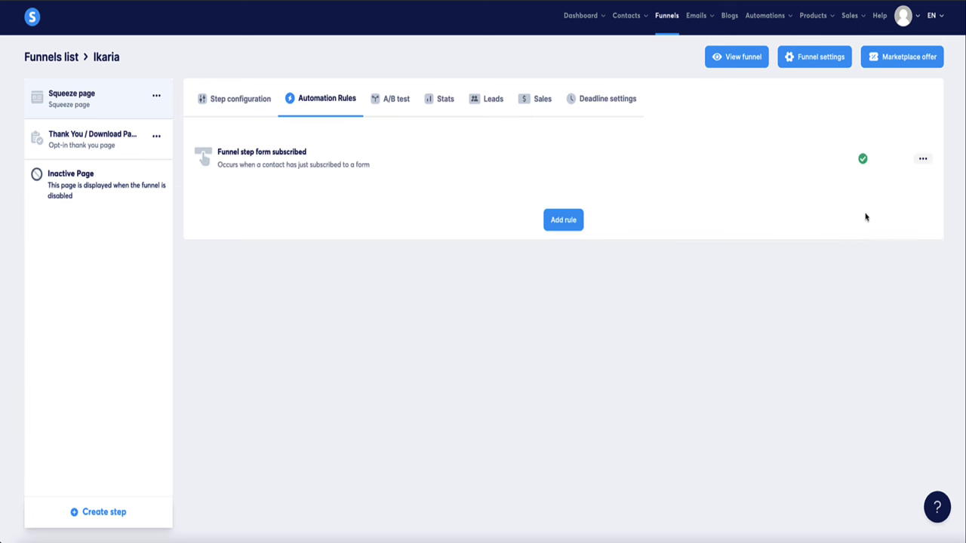
View the live squeeze page and submit a test opt-in with a first name and an email address
{"action": "left_click", "coordinate": [223, 102]}
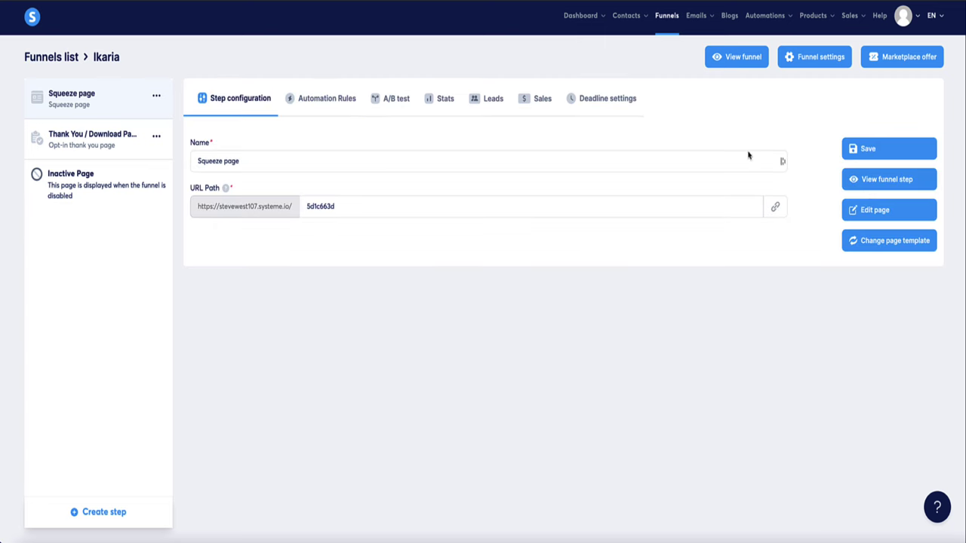
{"action": "left_click", "coordinate": [877, 184]}
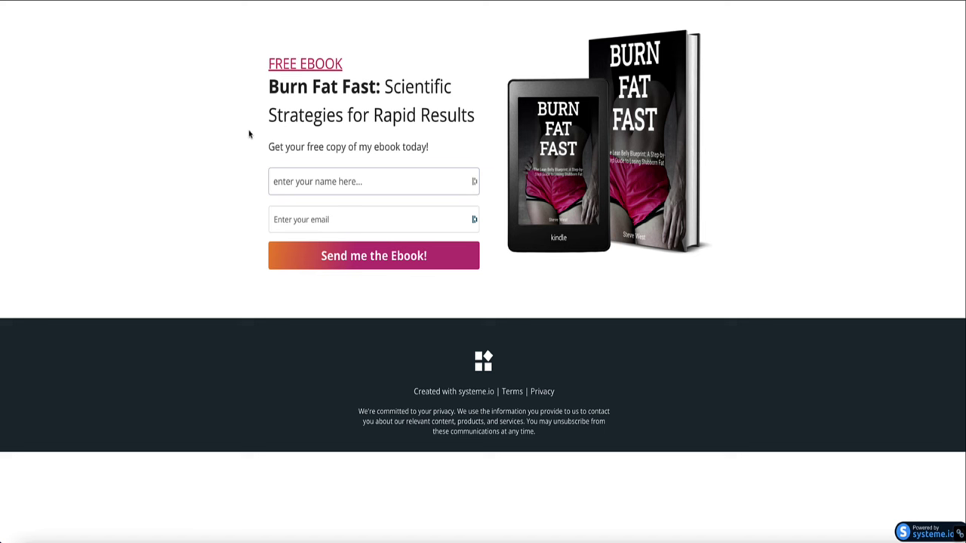
{"action": "left_click", "coordinate": [293, 181]}
{"action": "type", "text": "Steve"}
{"action": "type", "text": "s"}
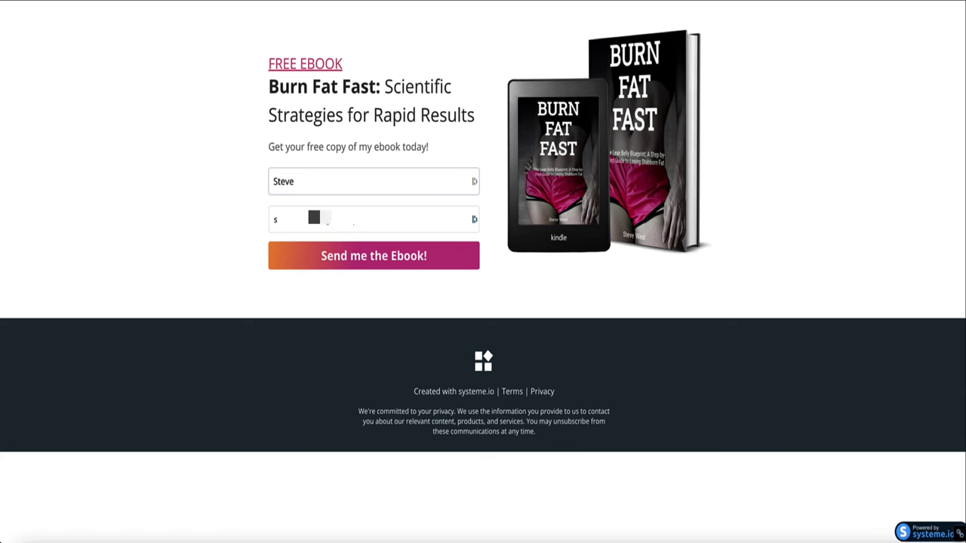
{"action": "left_click", "coordinate": [319, 258]}
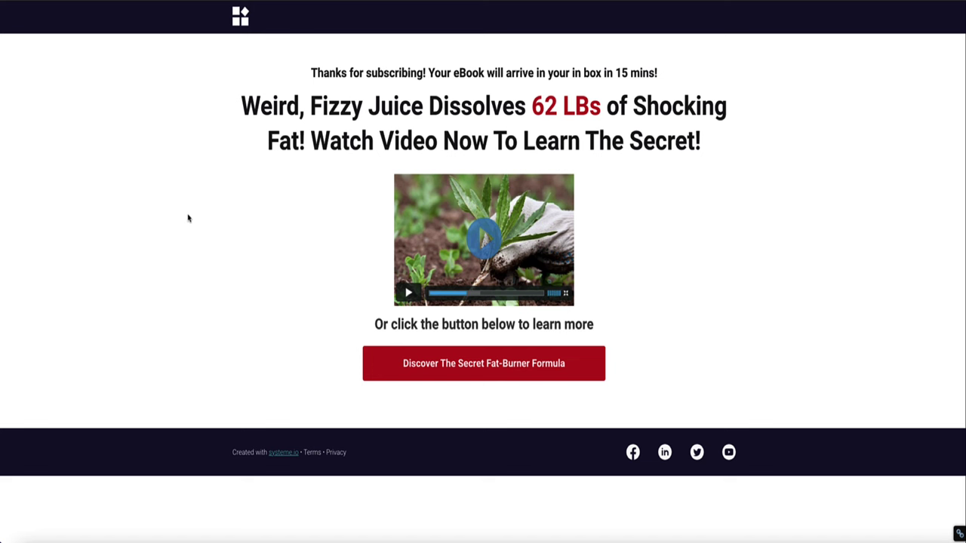
Check the thank-you page's ebook message and test the offer links on the video image and the "Discover The Secret Fat-Burner Formula" button
{"action": "left_click_drag", "start_coordinate": [367, 73], "coordinate": [660, 74]}
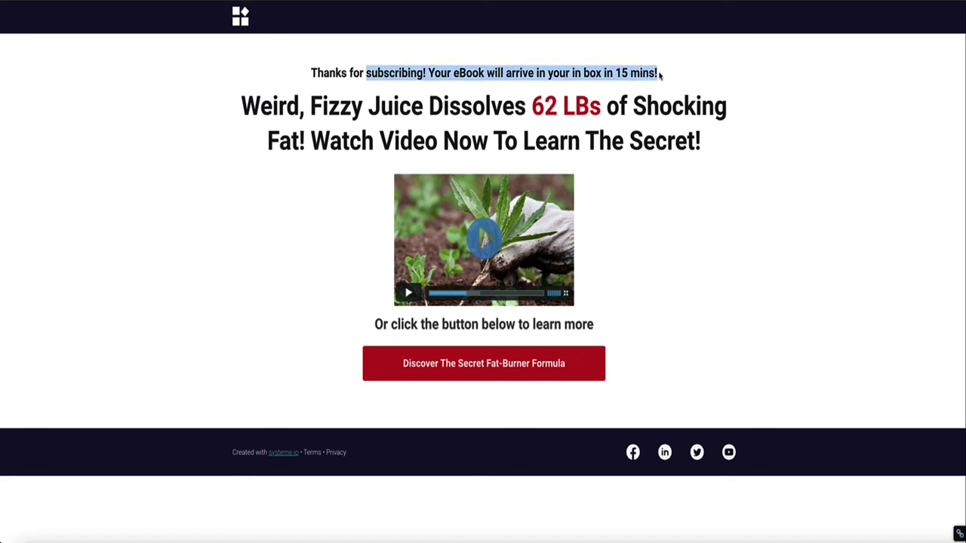
{"action": "left_click", "coordinate": [671, 73]}
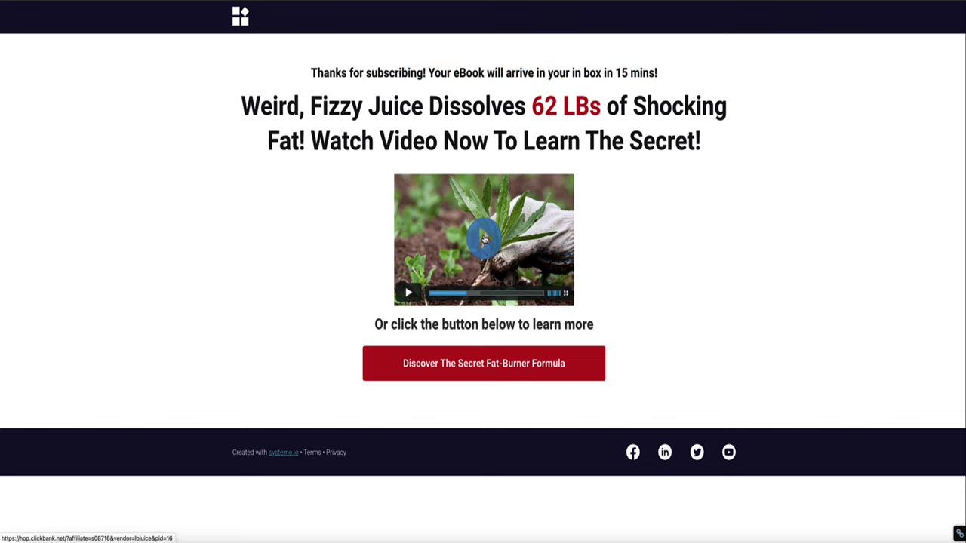
{"action": "left_click", "coordinate": [483, 240]}
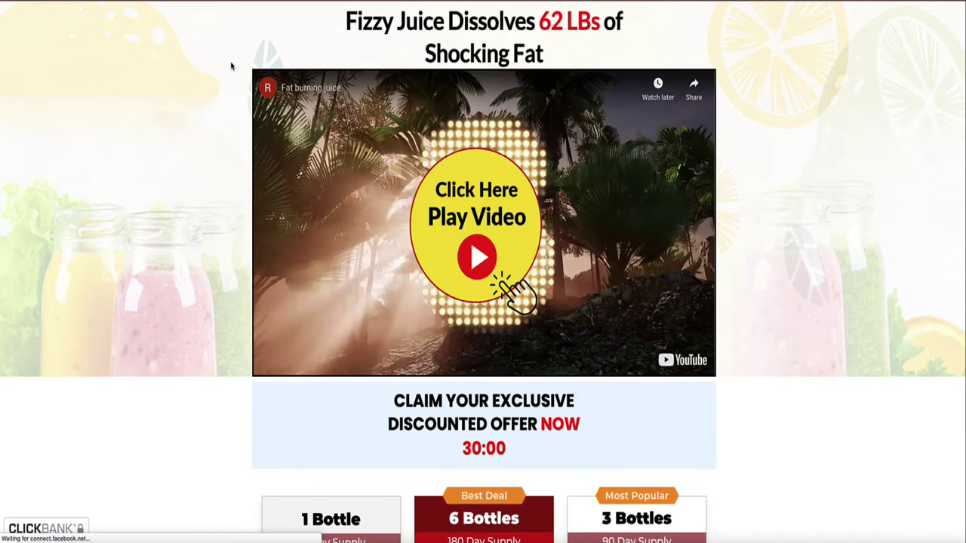
{"action": "key", "text": "alt+Left"}
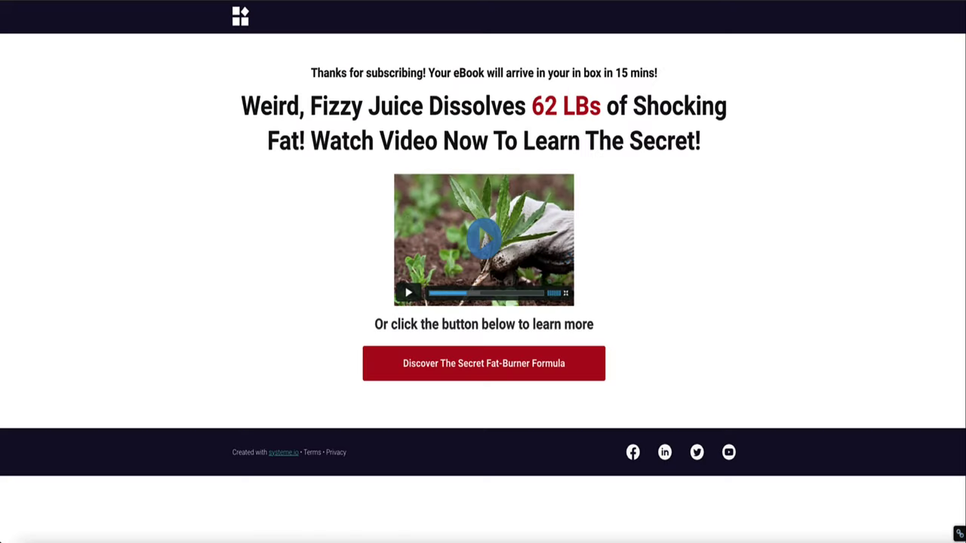
{"action": "left_click", "coordinate": [459, 368]}
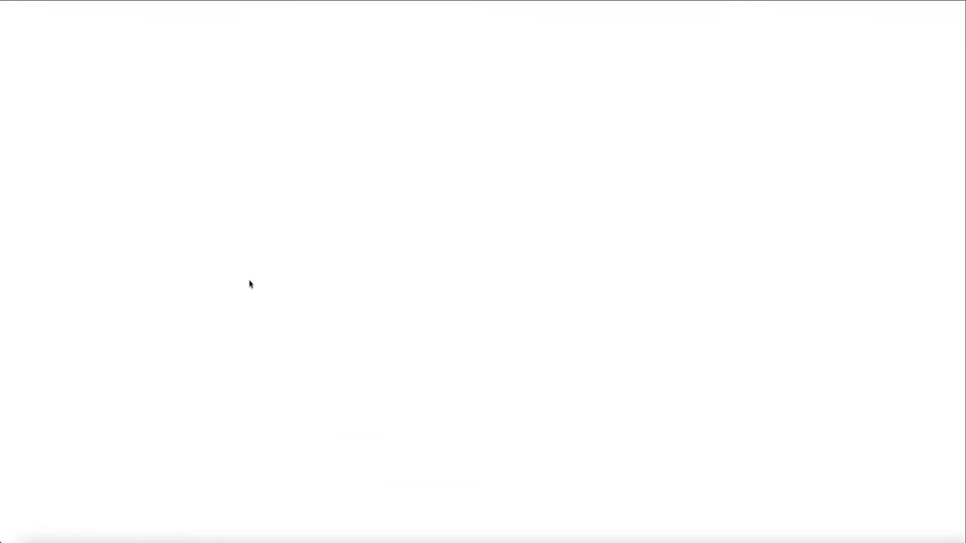
{"action": "key", "text": "alt+Left"}
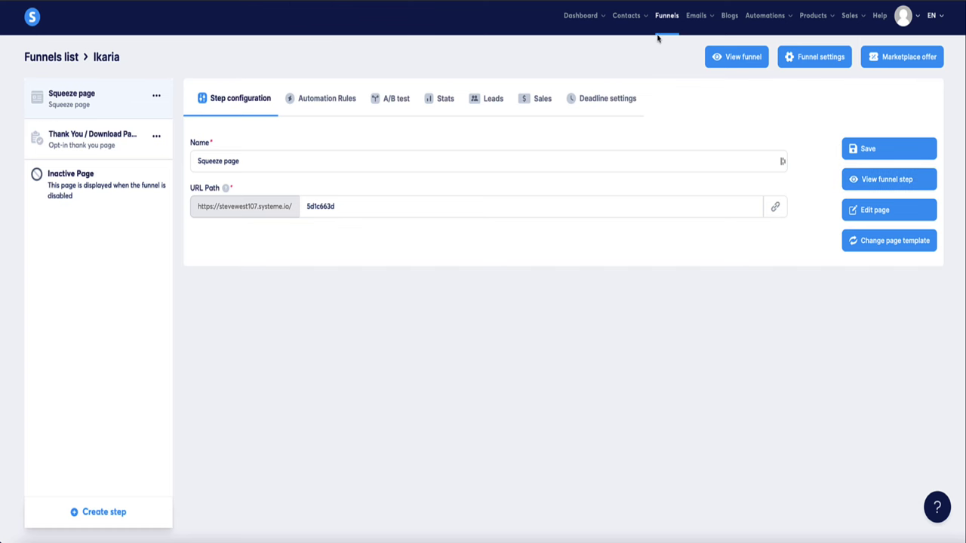
Open the email campaigns list and check the email count of the Ikaria campaign
{"action": "mouse_move", "coordinate": [696, 15]}
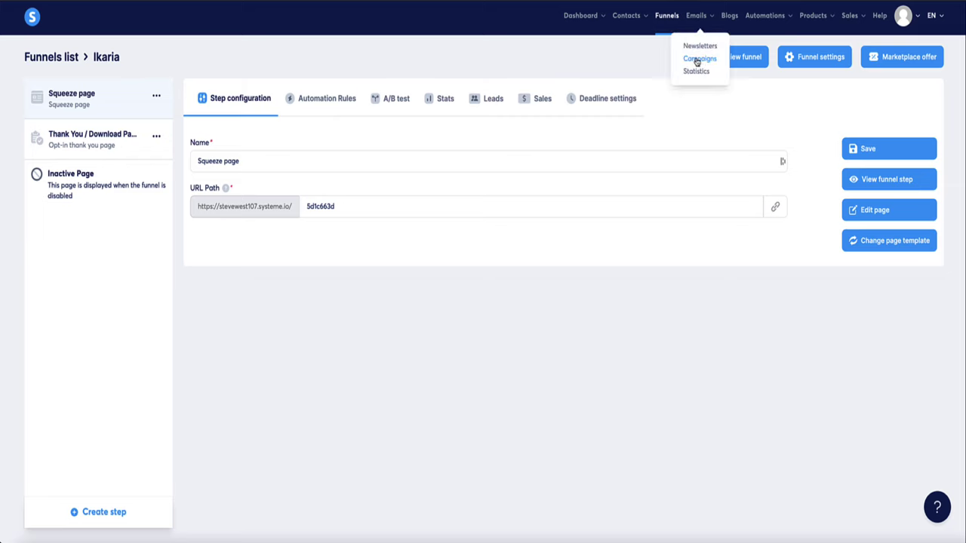
{"action": "left_click", "coordinate": [697, 59]}
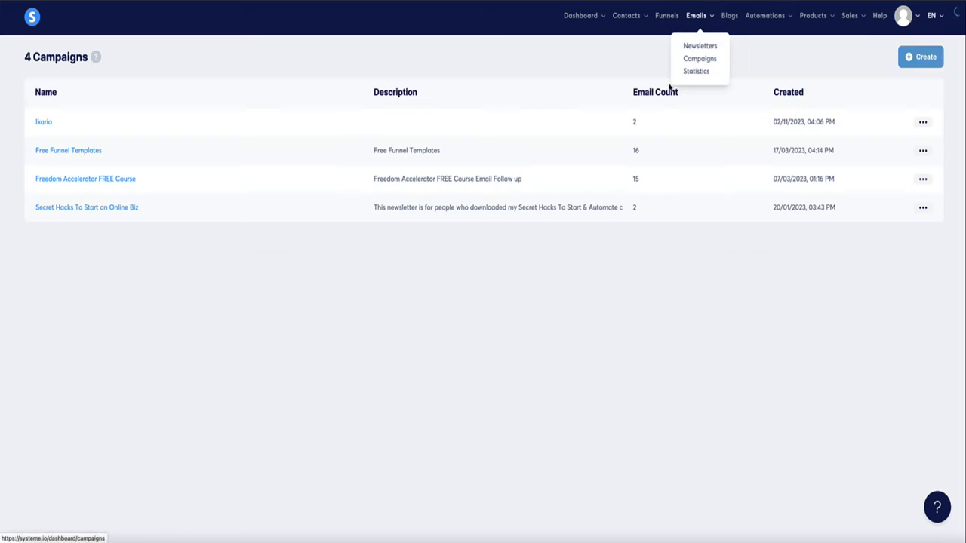
{"action": "left_click", "coordinate": [645, 122]}
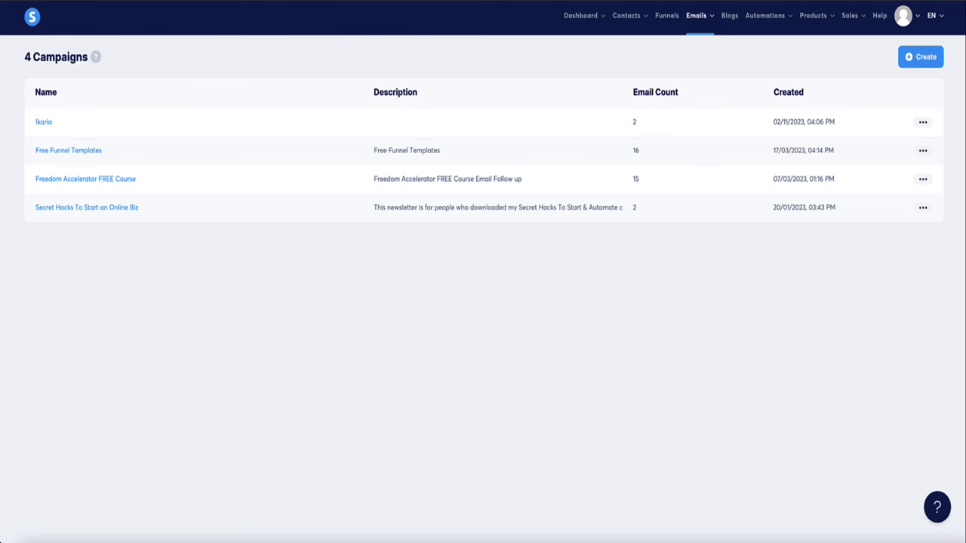